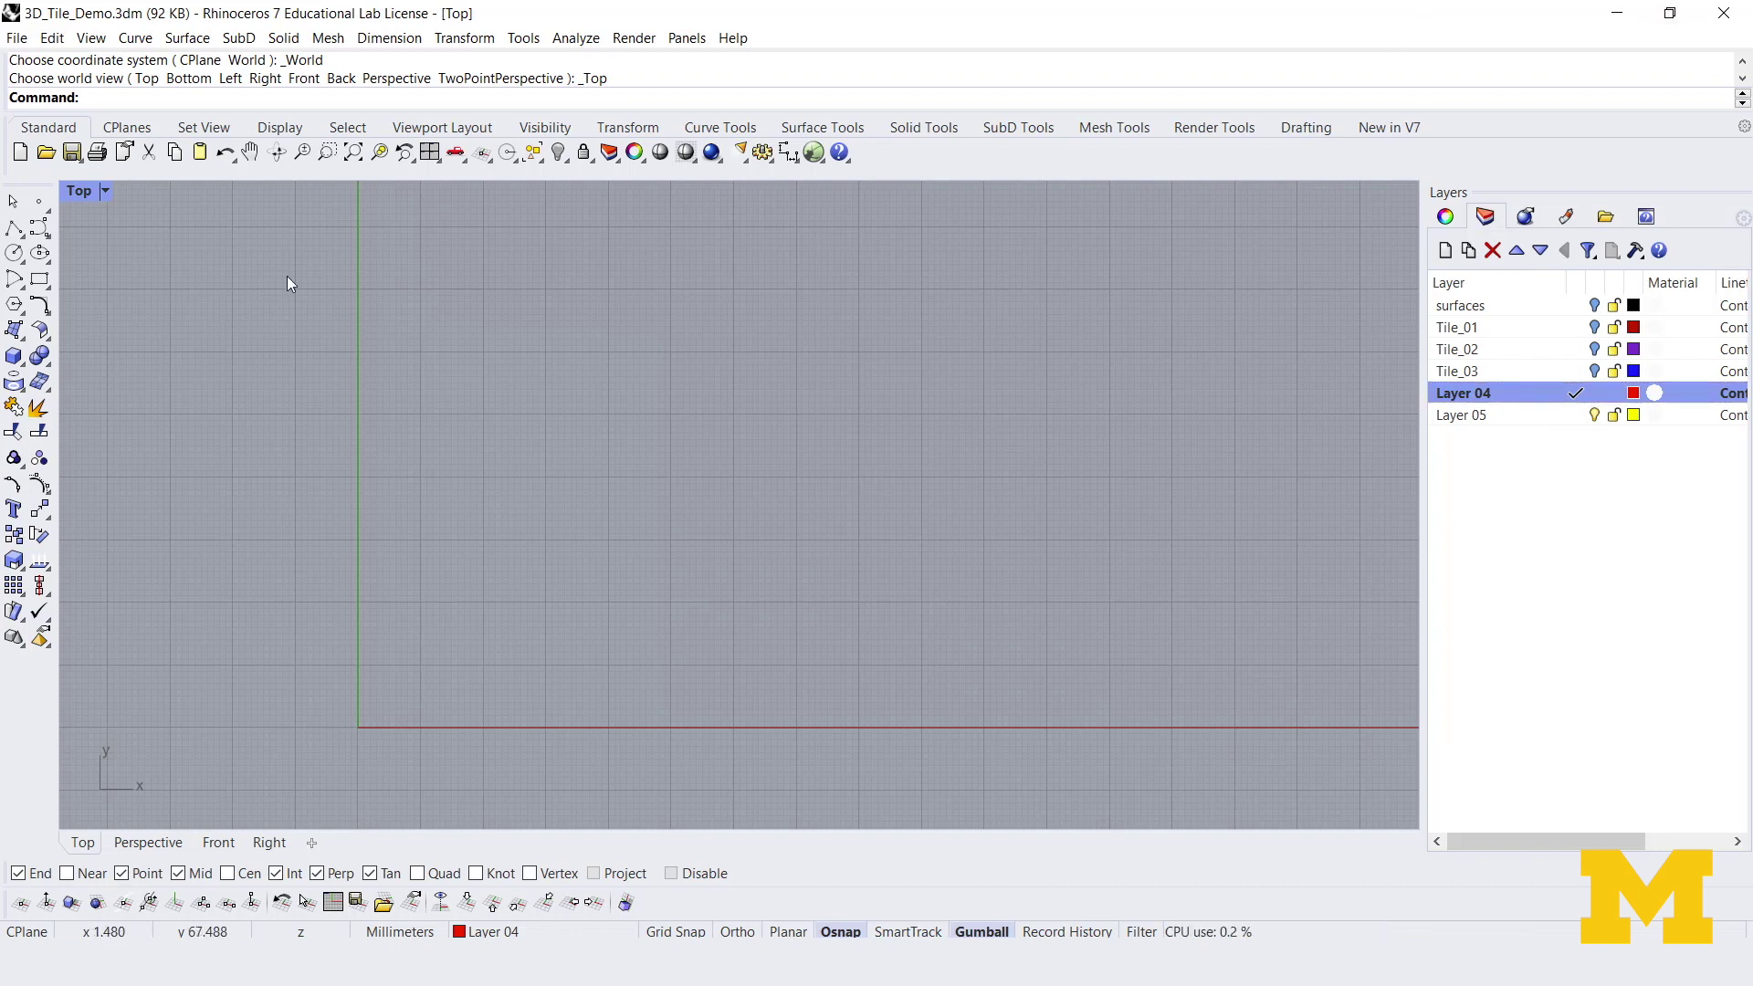
Place Michigan_Wolverines_Block_M.png as the Top view's background bitmap between two picked corners
left_click(106, 192)
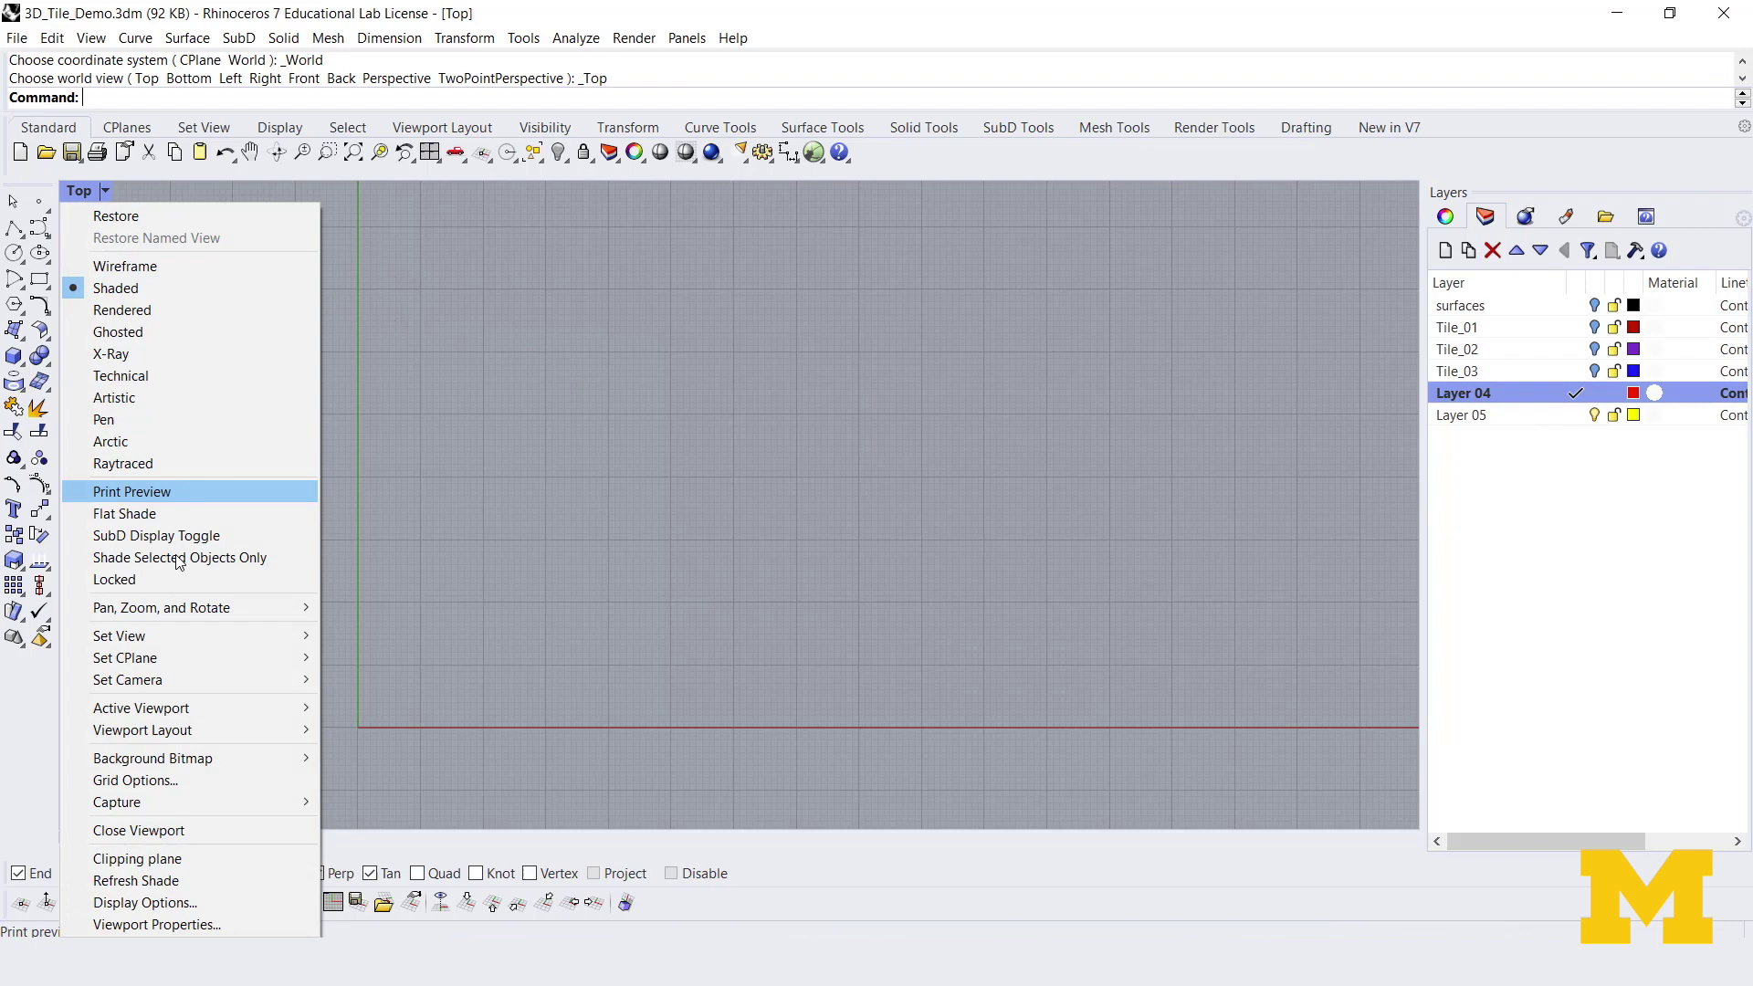
mouse_move(228, 758)
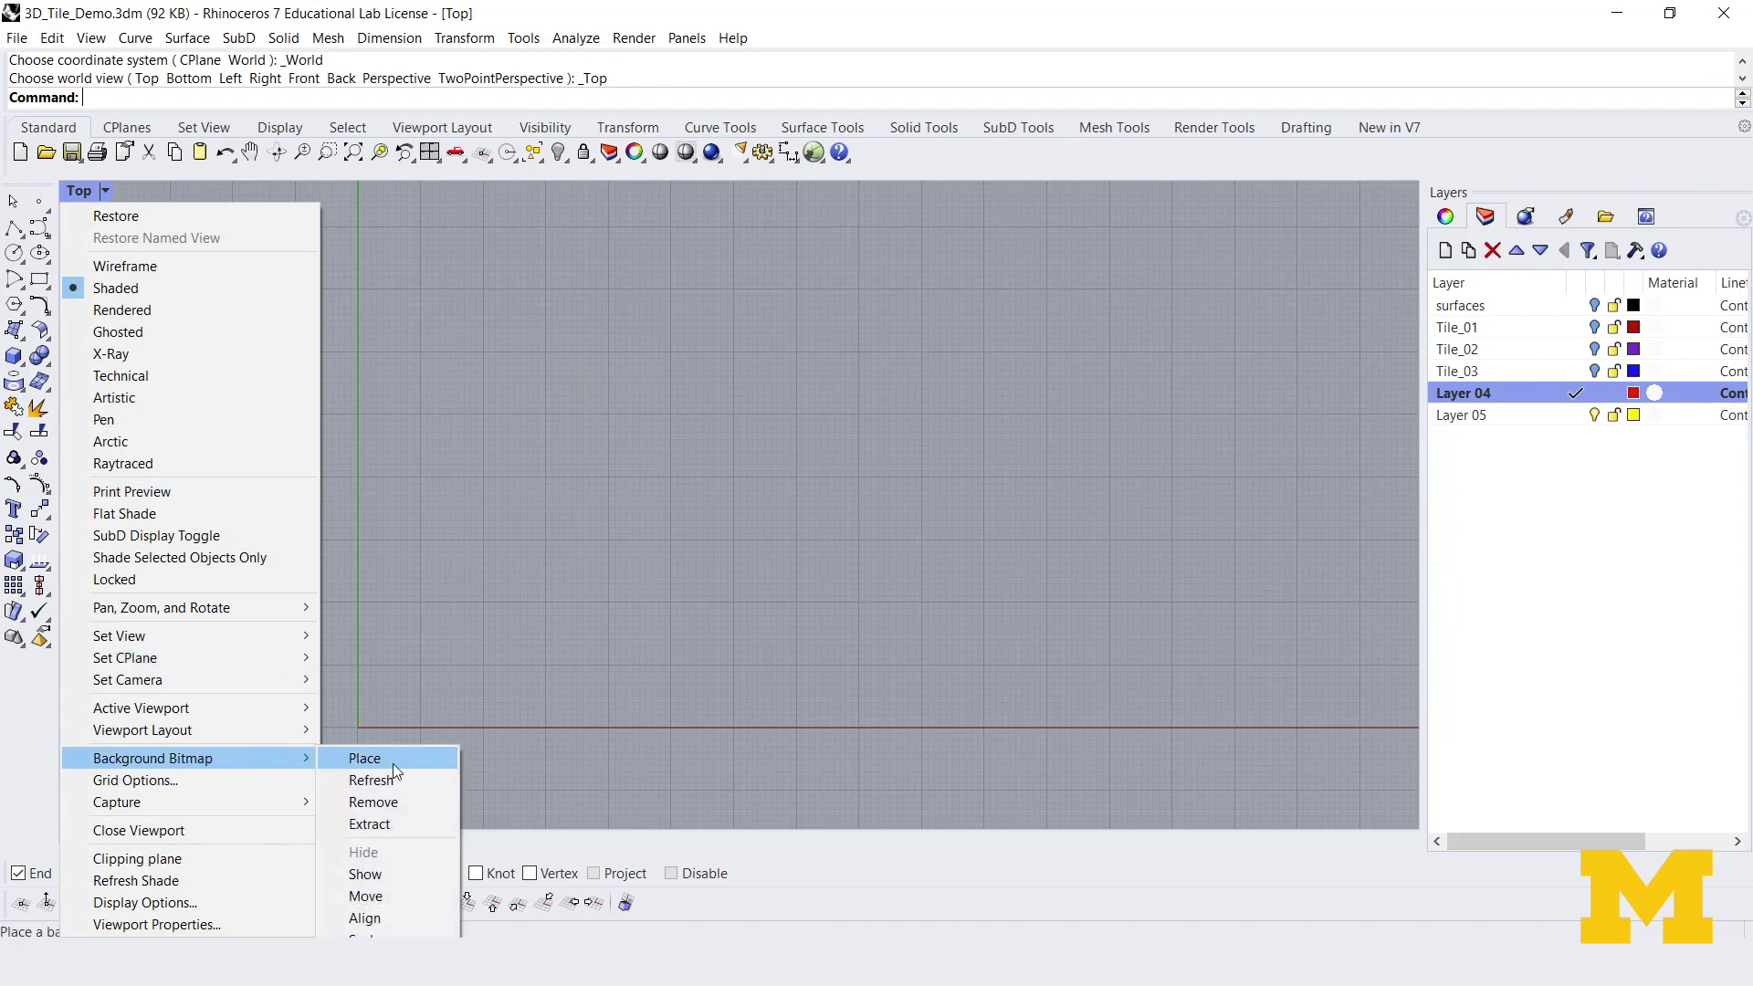
left_click(392, 763)
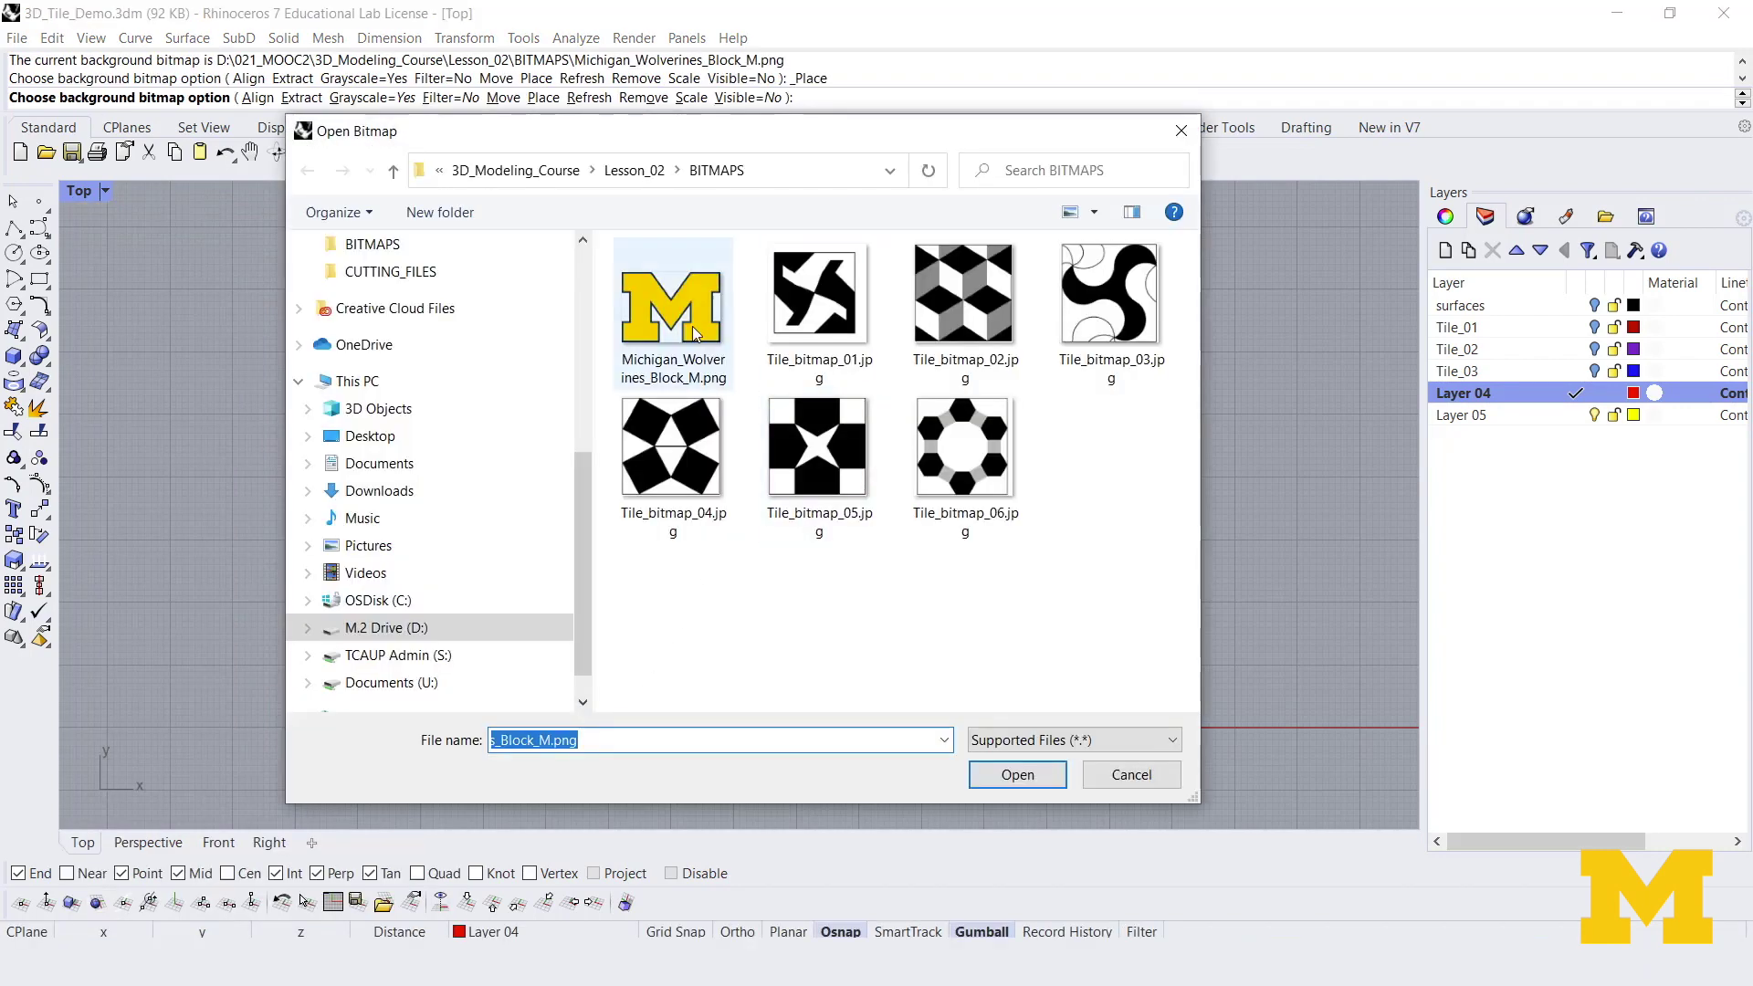
double_click(694, 333)
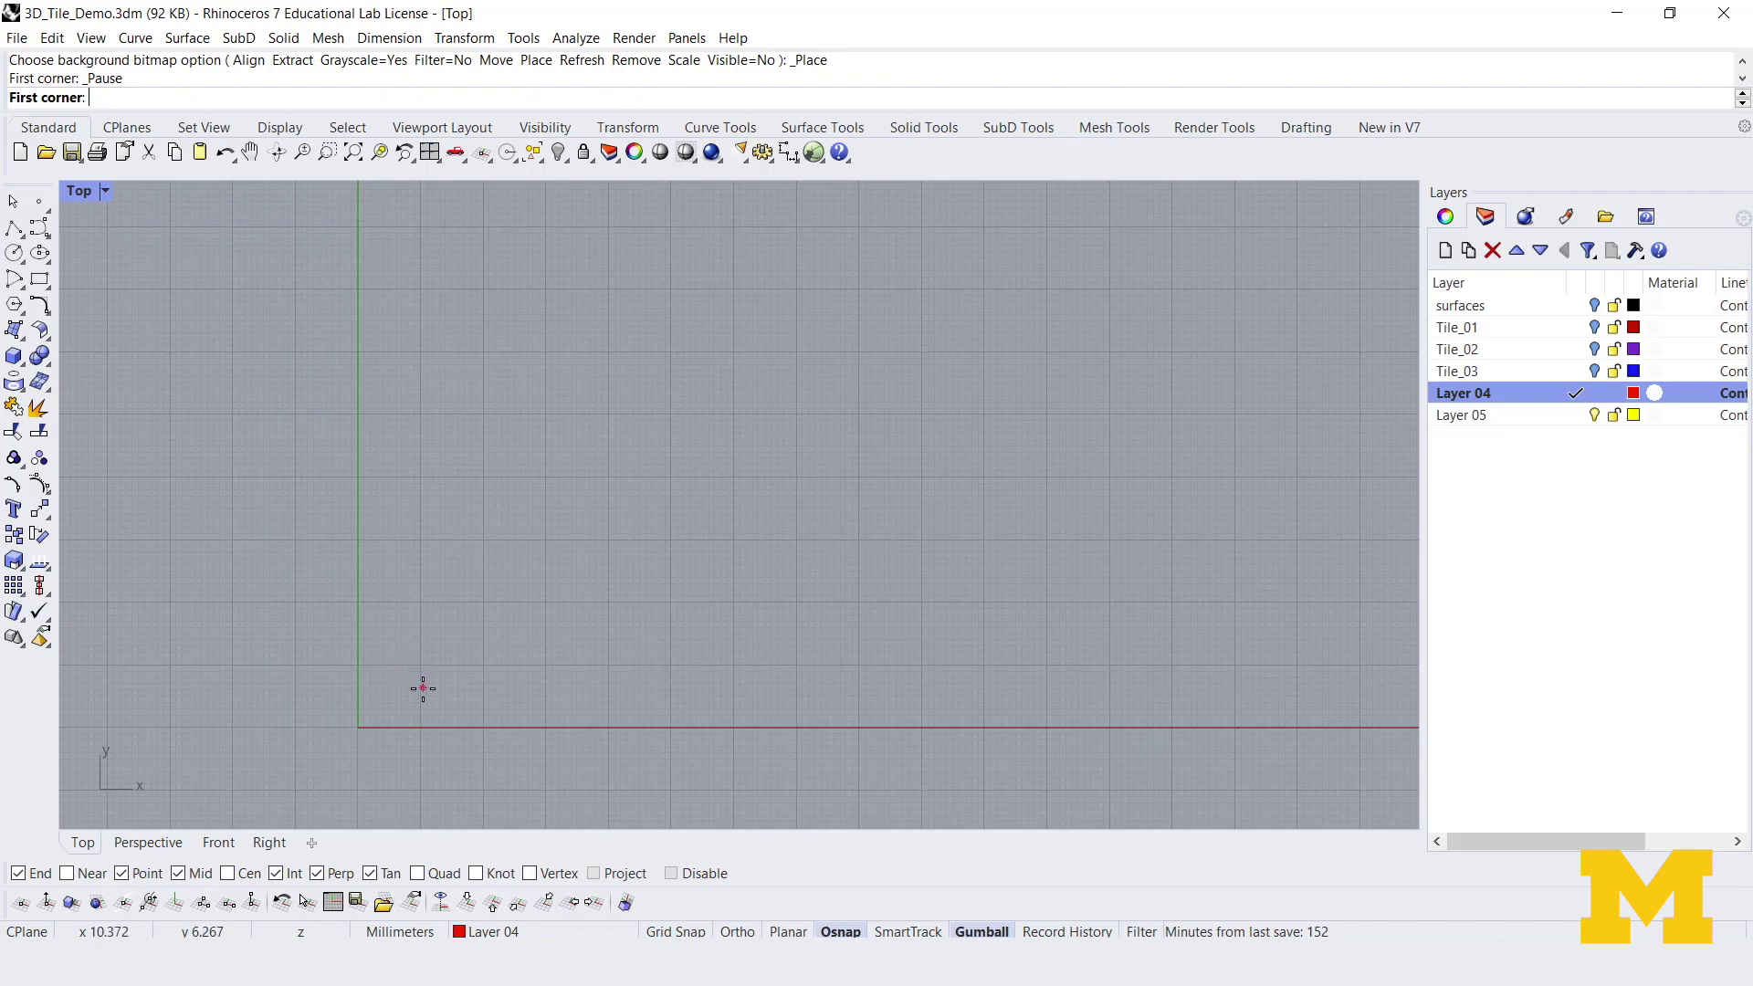
left_click(423, 688)
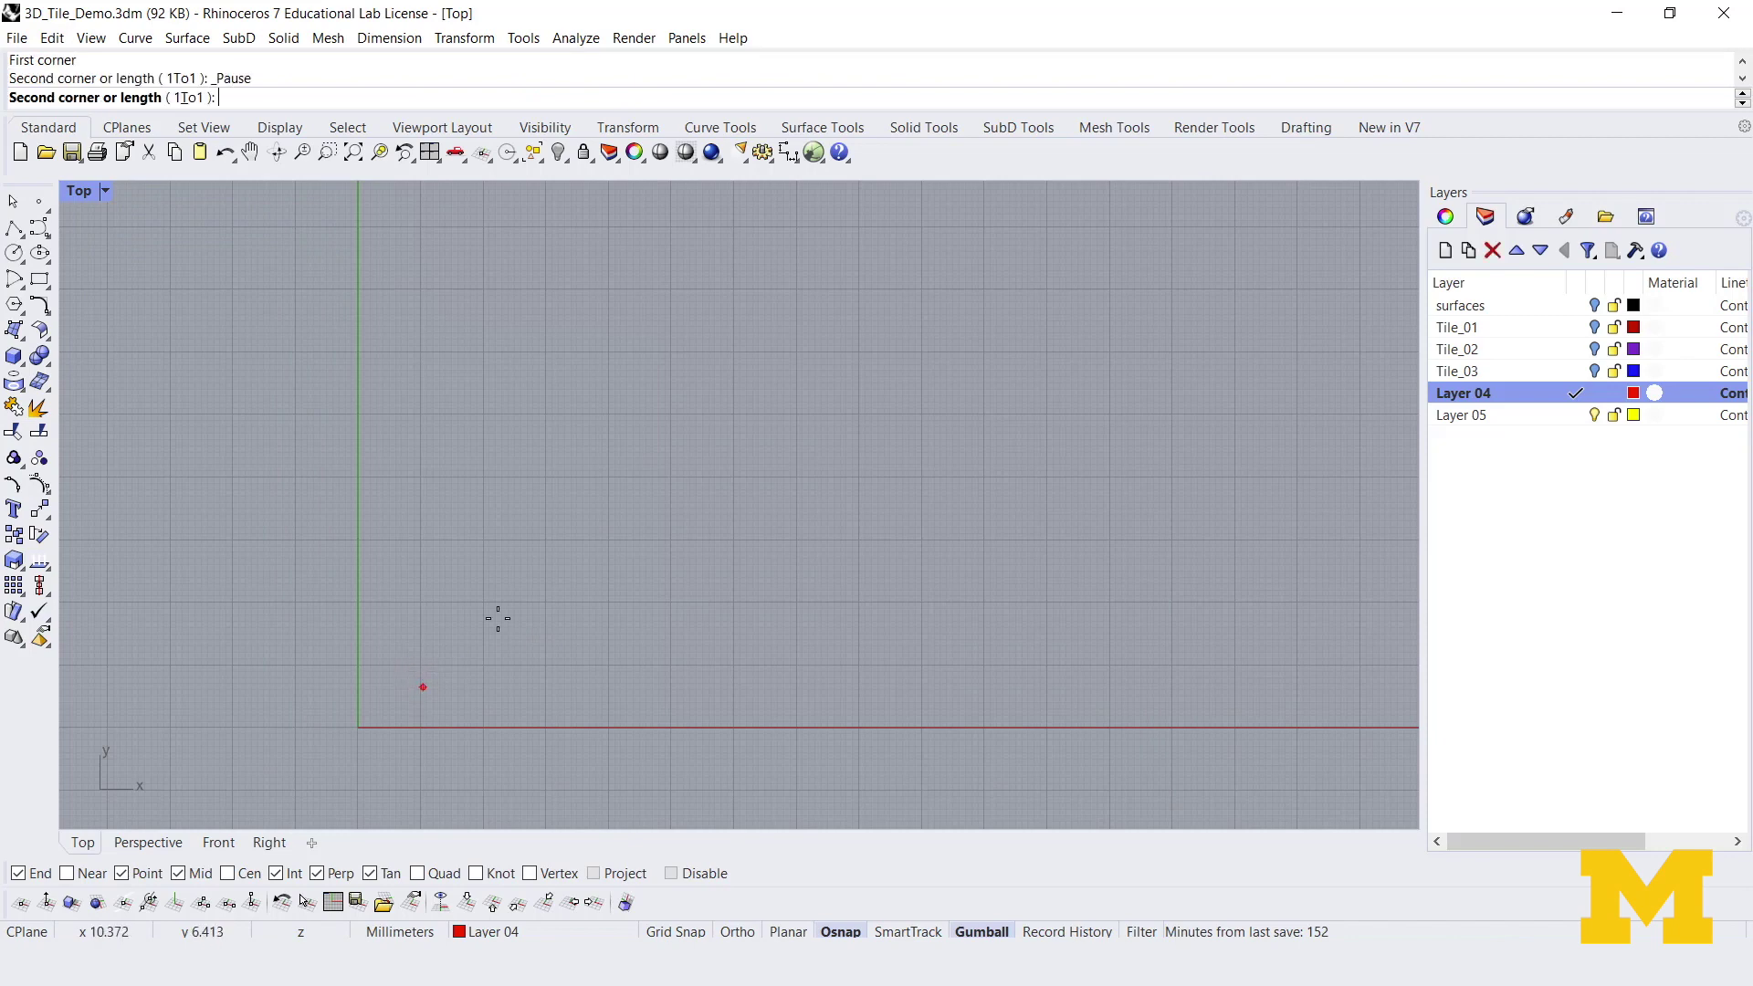
left_click(875, 348)
scroll(725, 617, "up", 3)
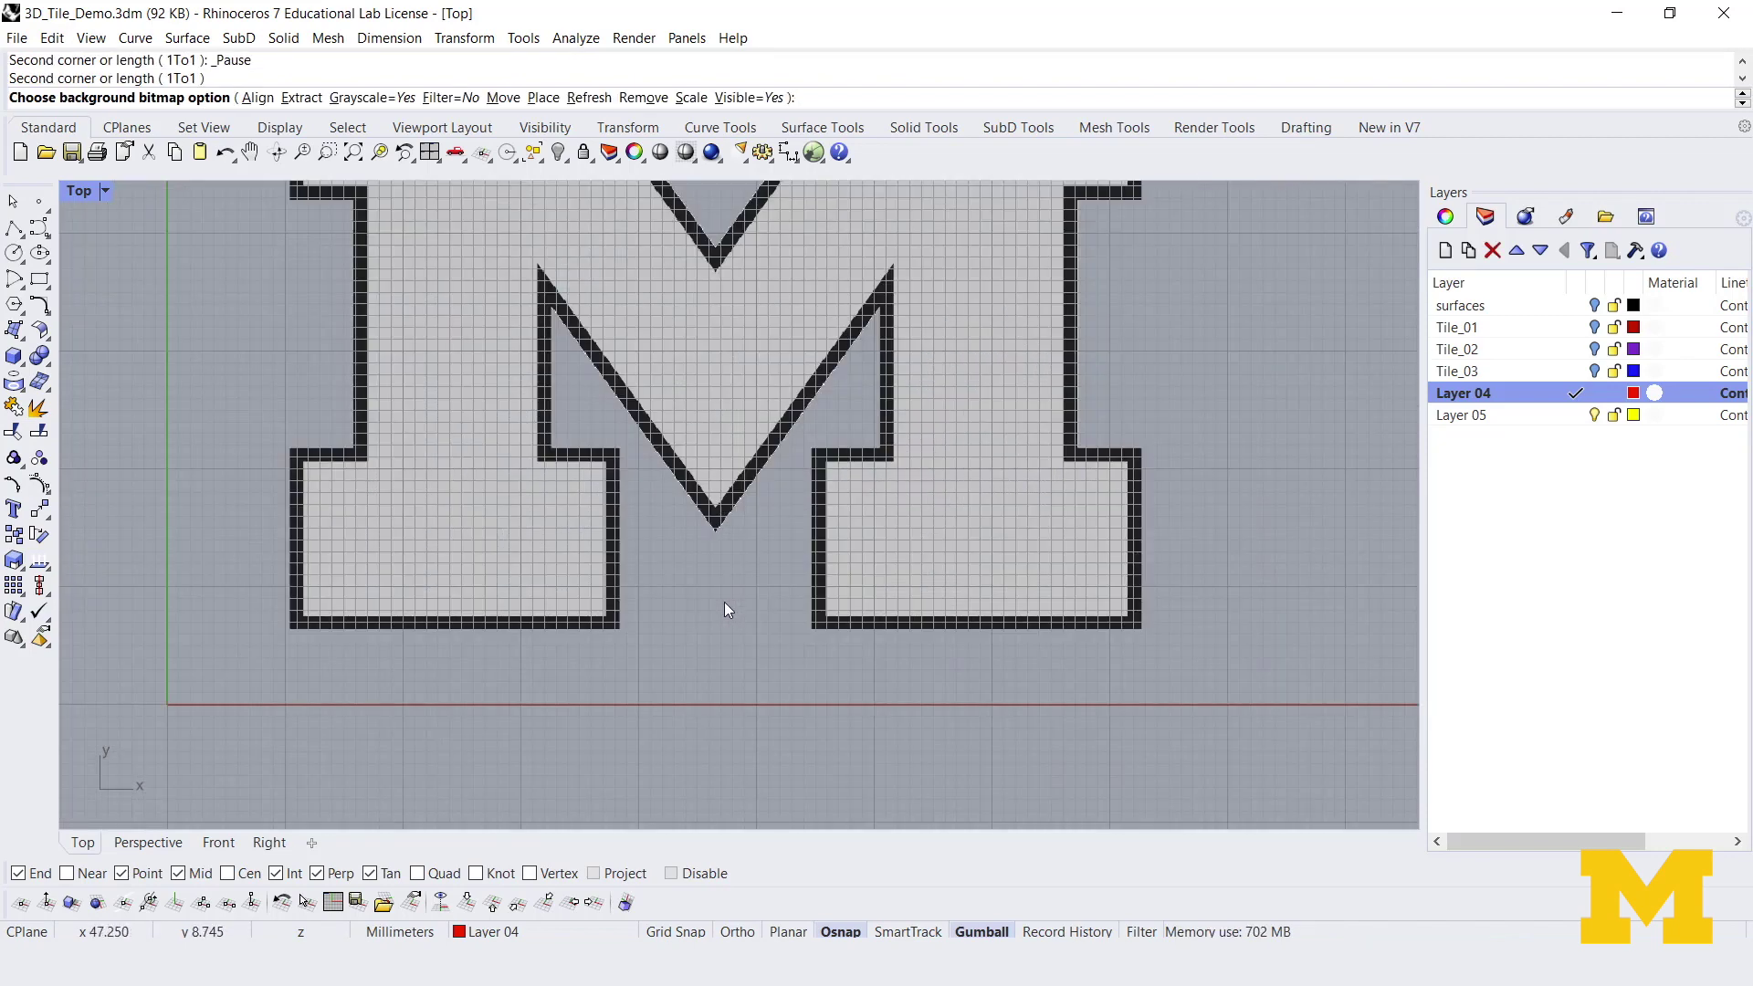
scroll(725, 601, "down", 2)
scroll(713, 621, "down", 3)
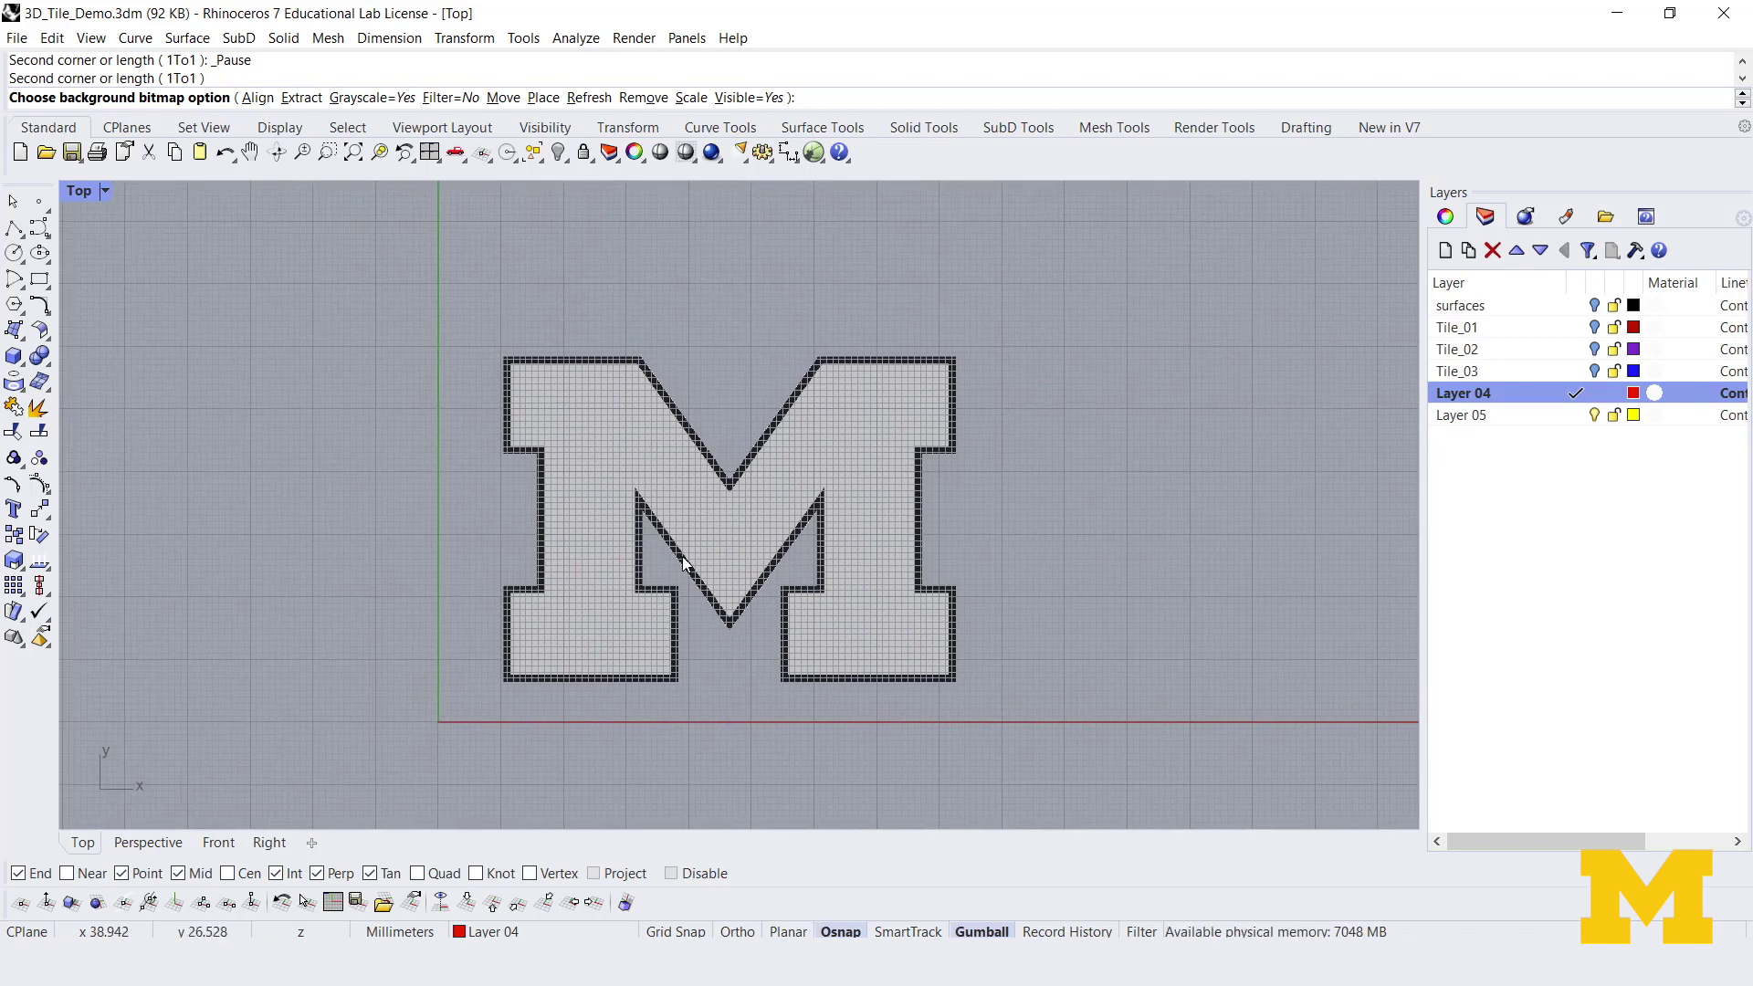
scroll(684, 563, "up", 1)
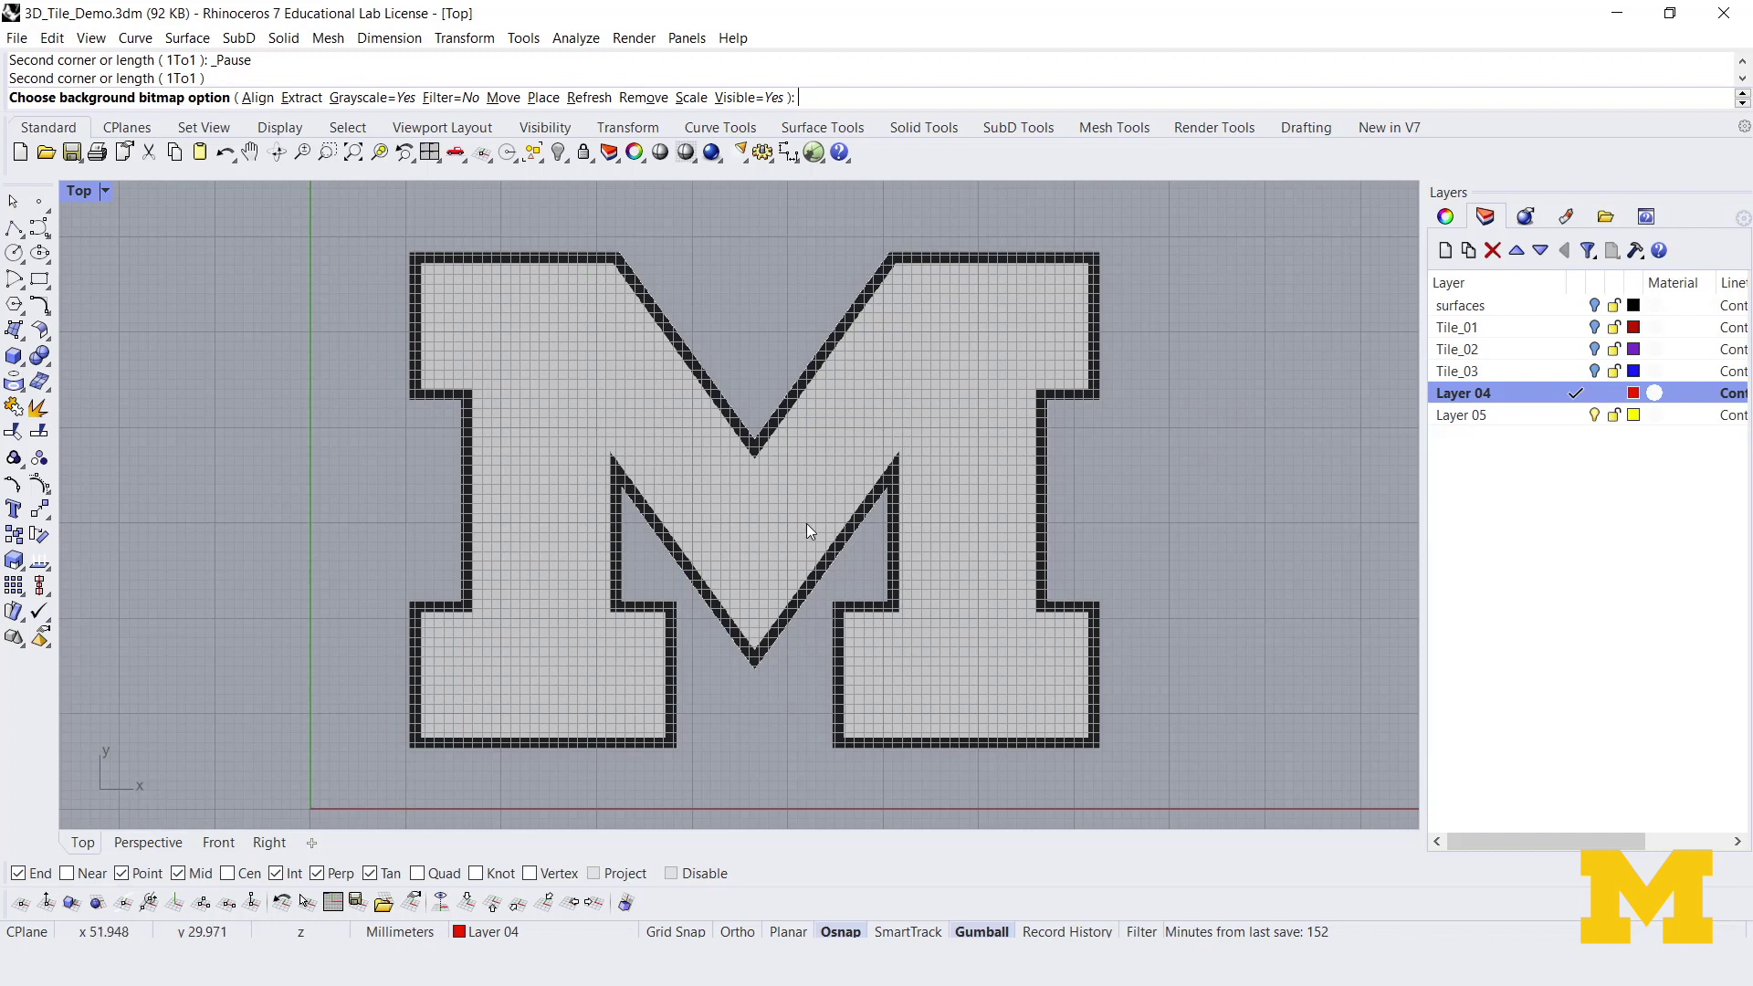
right_click_drag(787, 589, 838, 580)
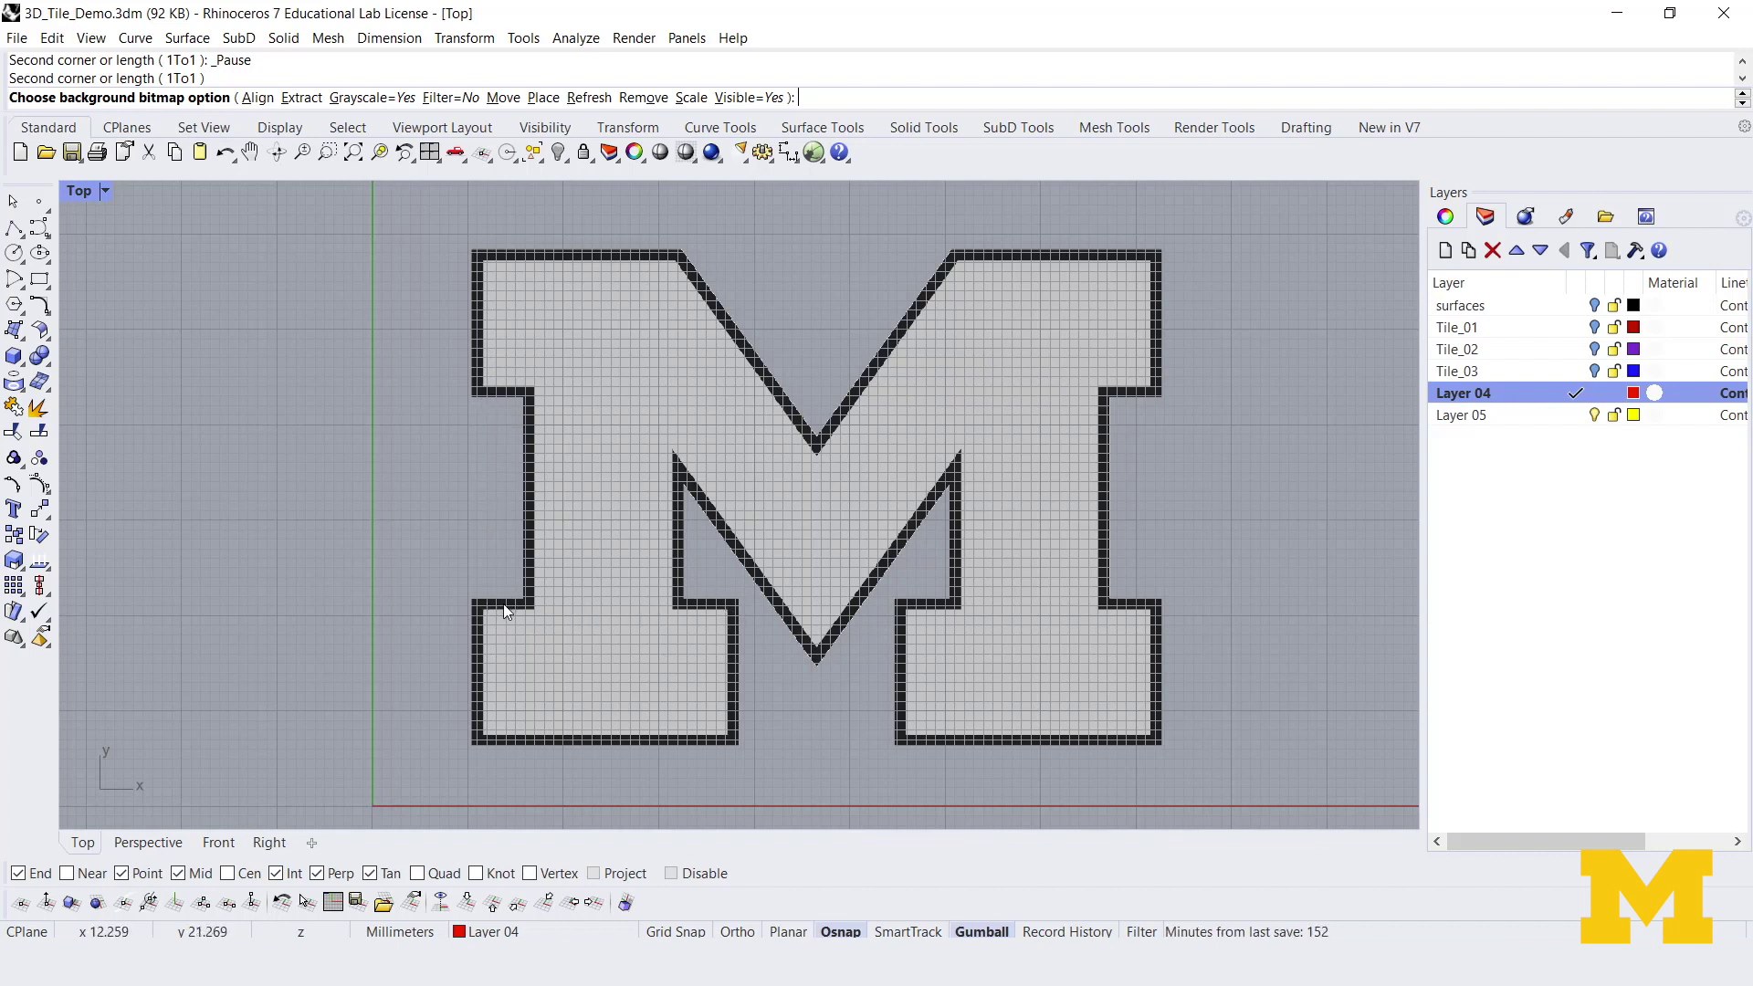
right_click_drag(792, 673, 734, 676)
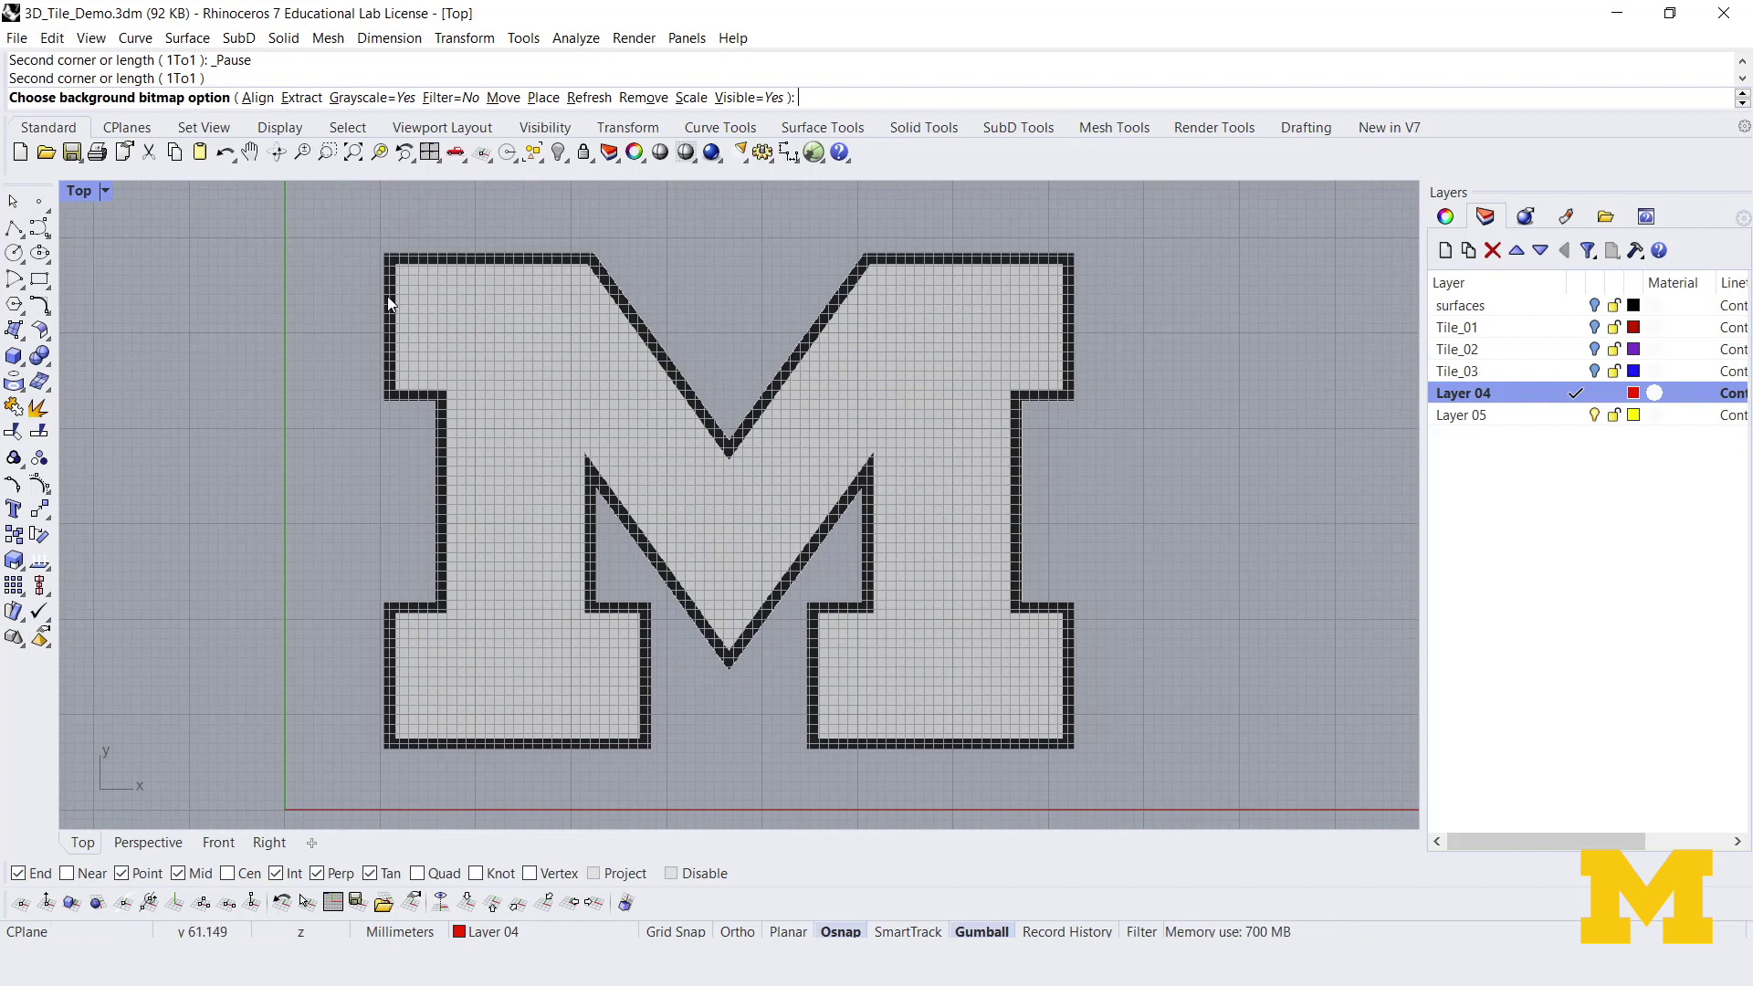
scroll(717, 819, "up", 2)
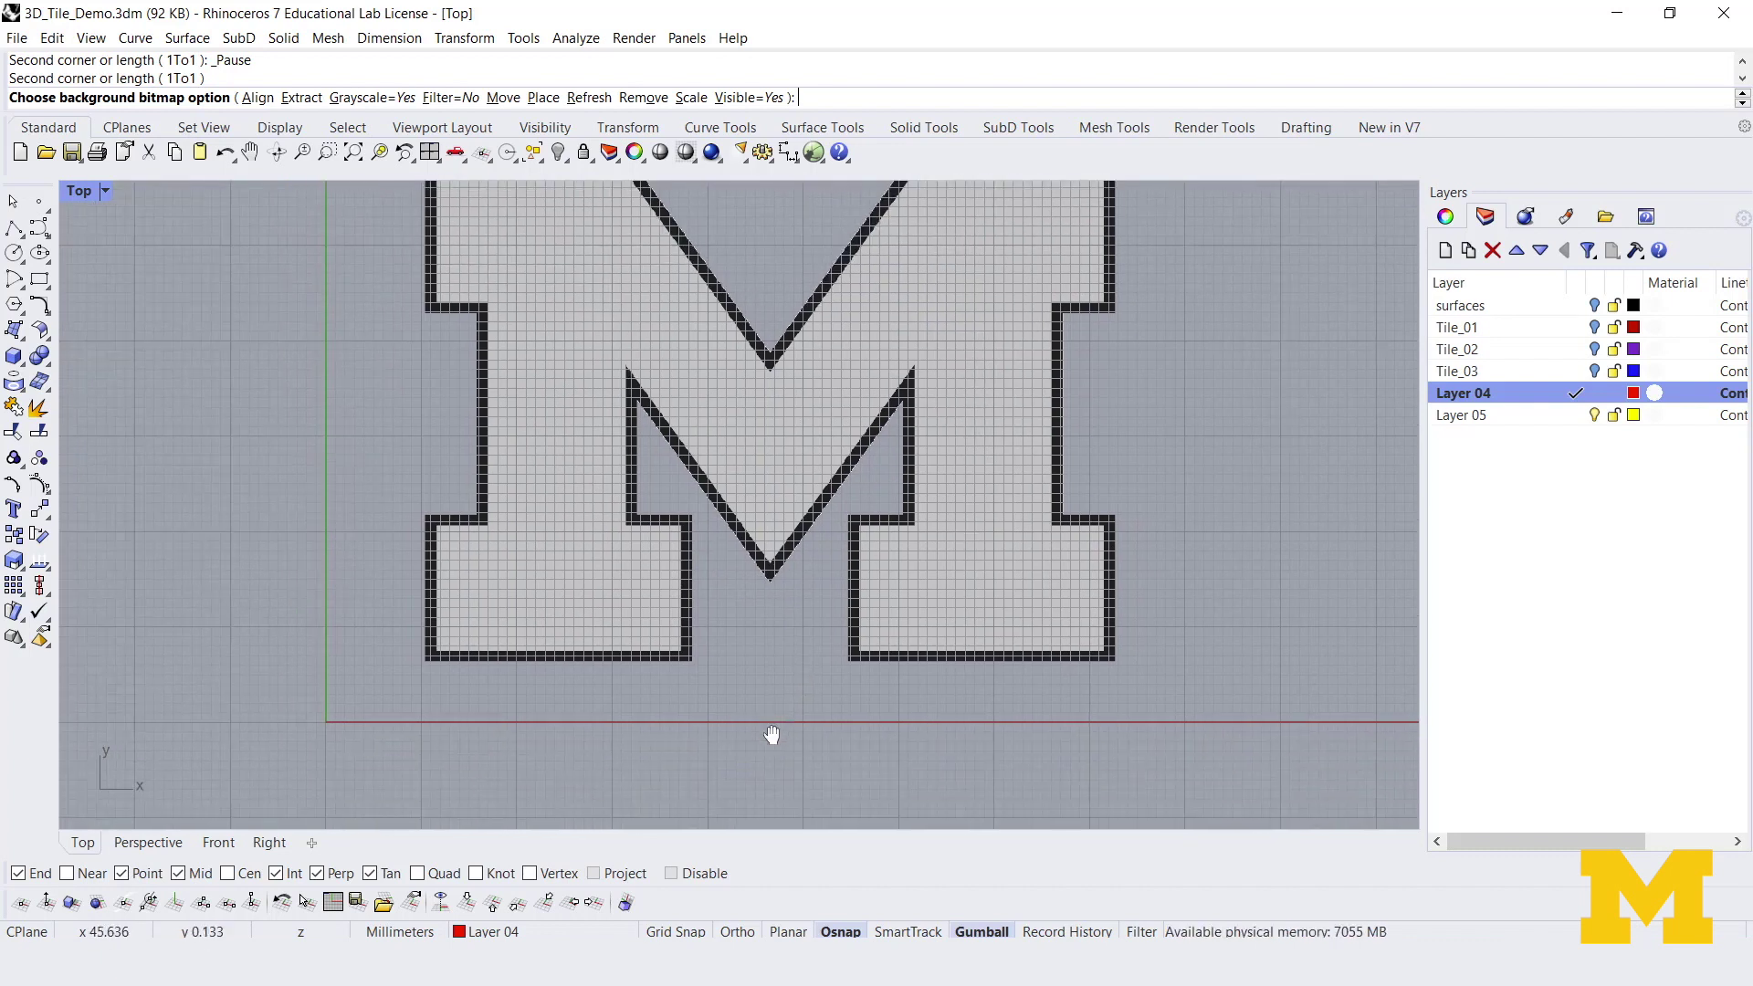
scroll(770, 732, "down", 2)
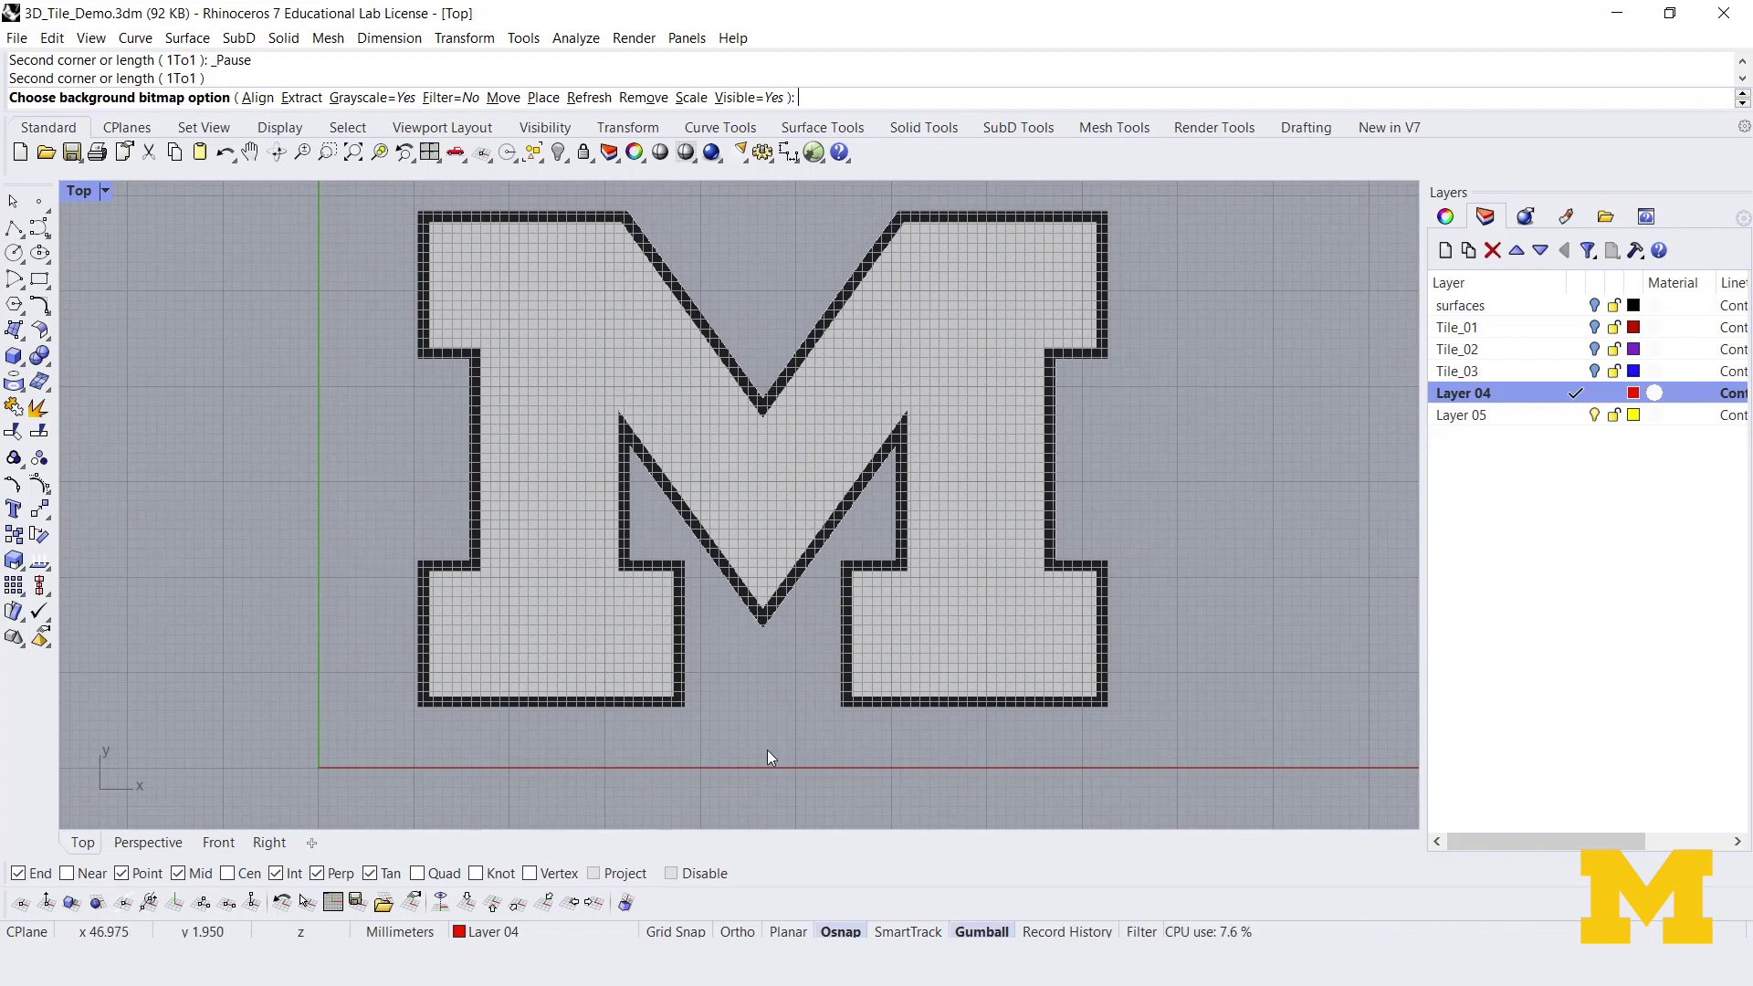
right_click_drag(767, 751, 756, 741)
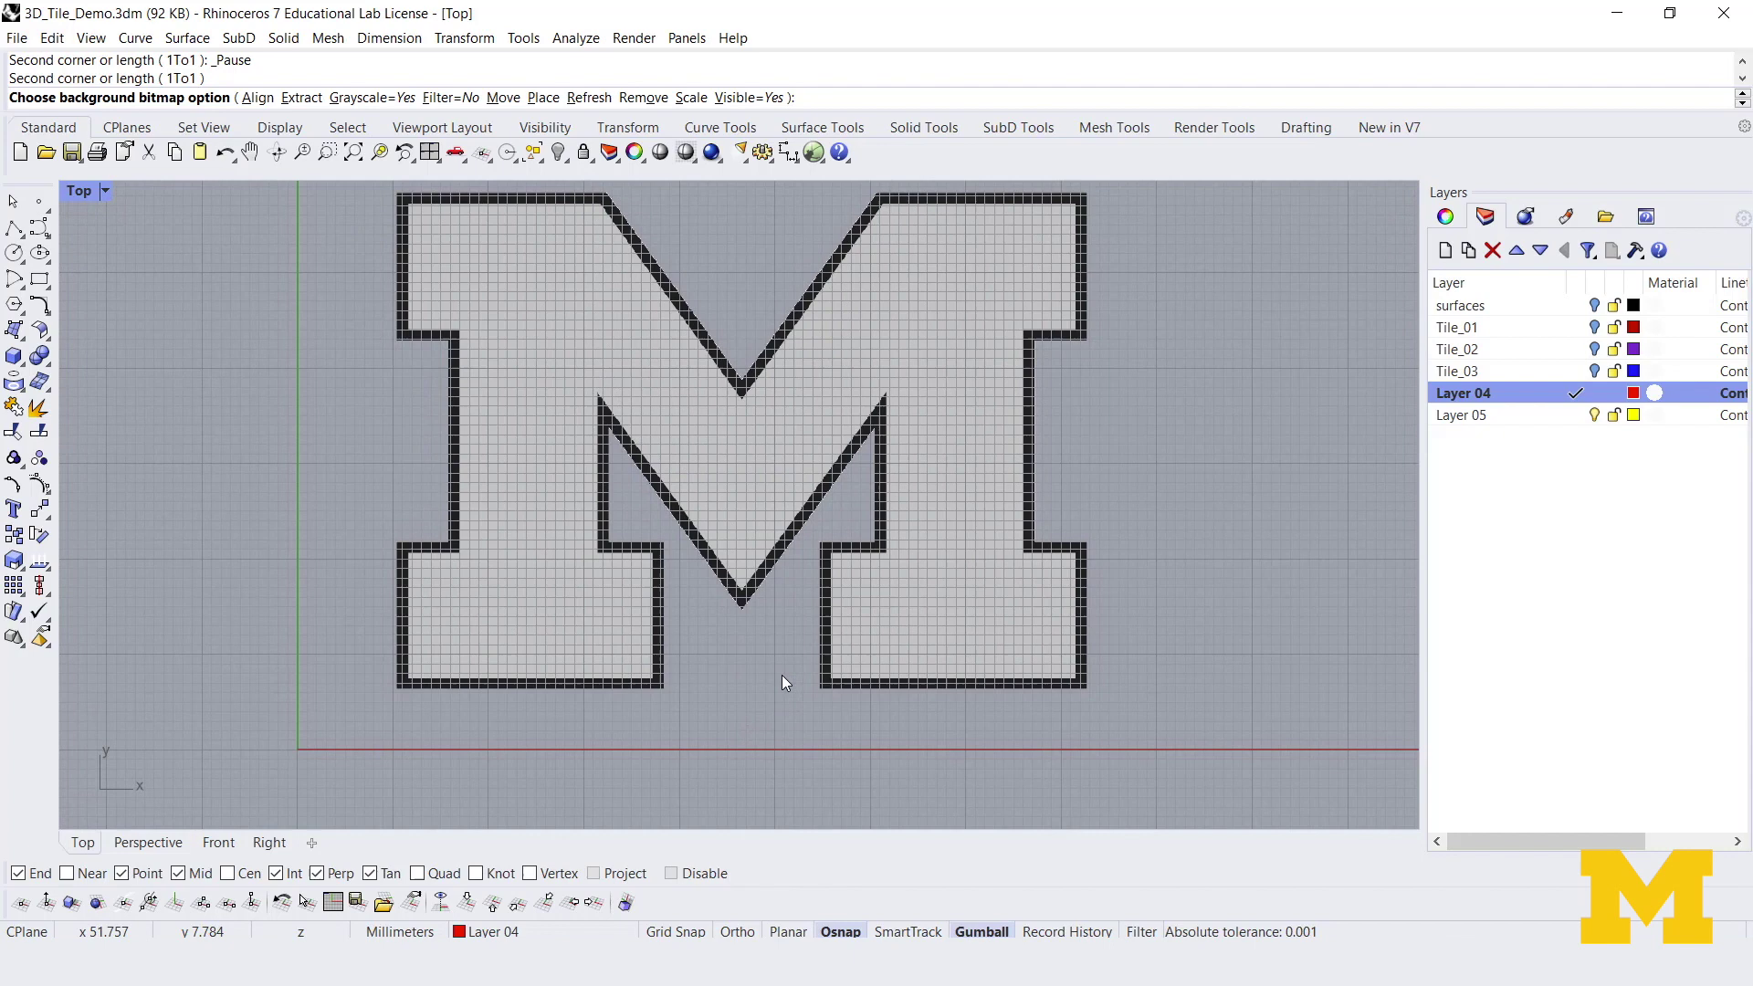
scroll(765, 660, "up", 3)
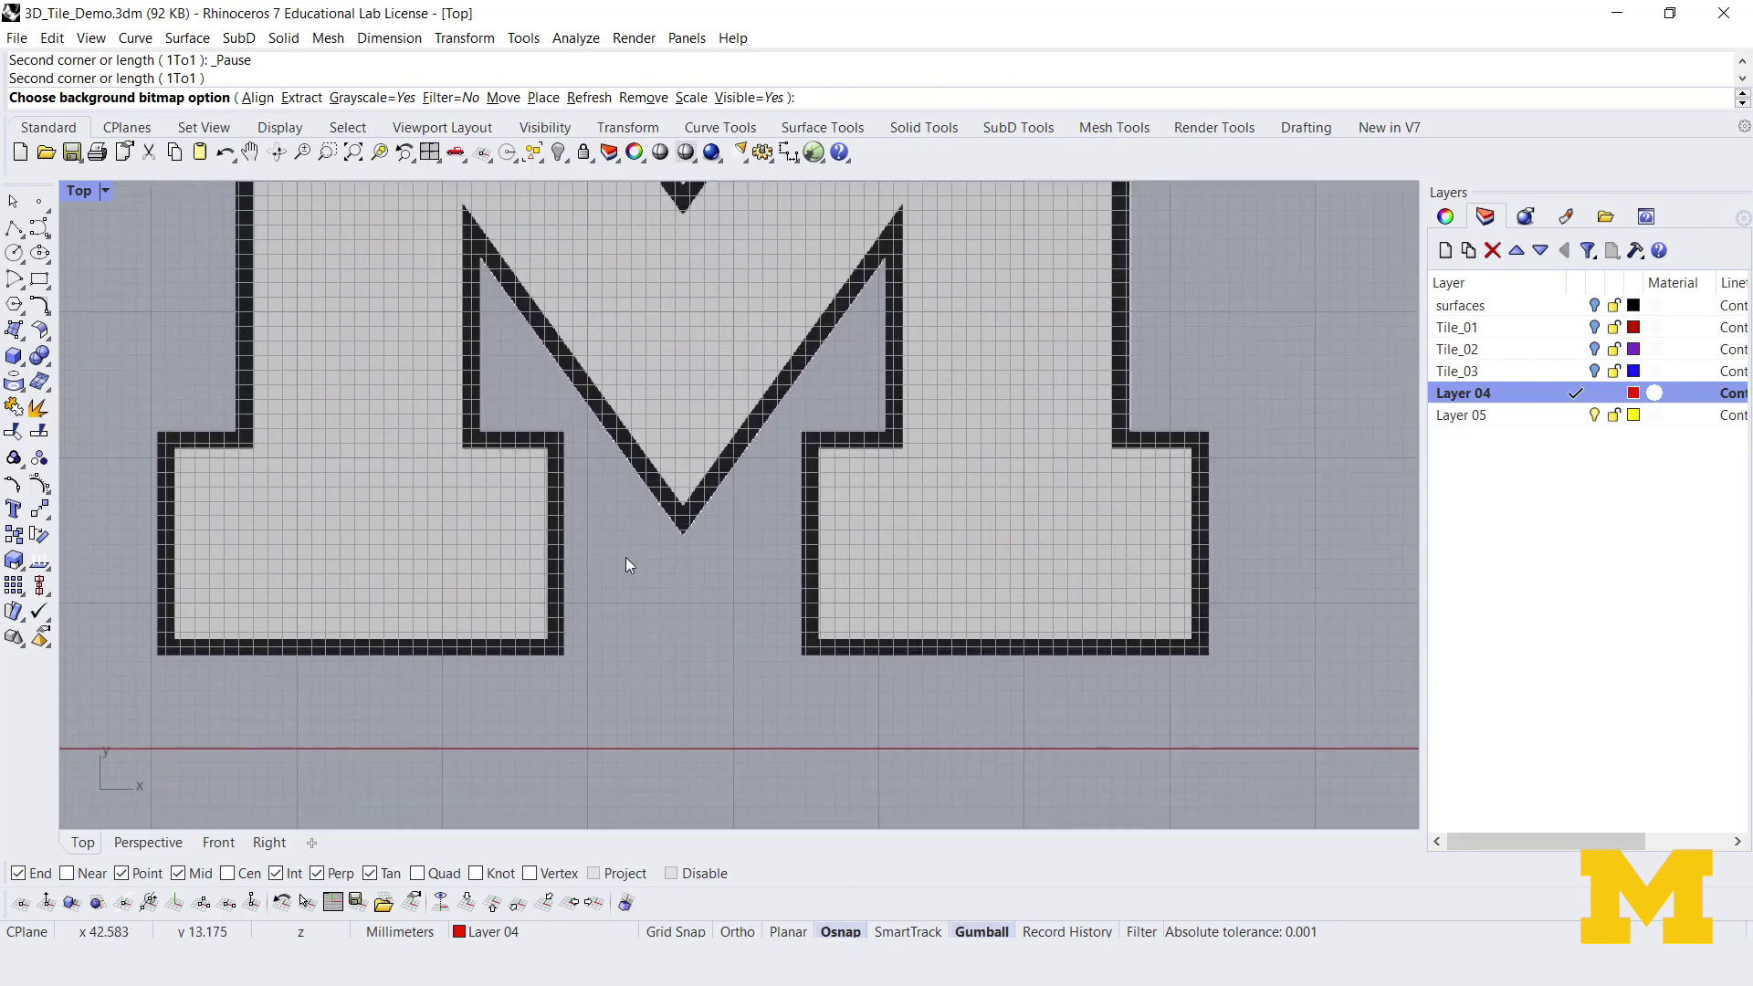
scroll(630, 562, "up", 3)
scroll(817, 558, "down", 2)
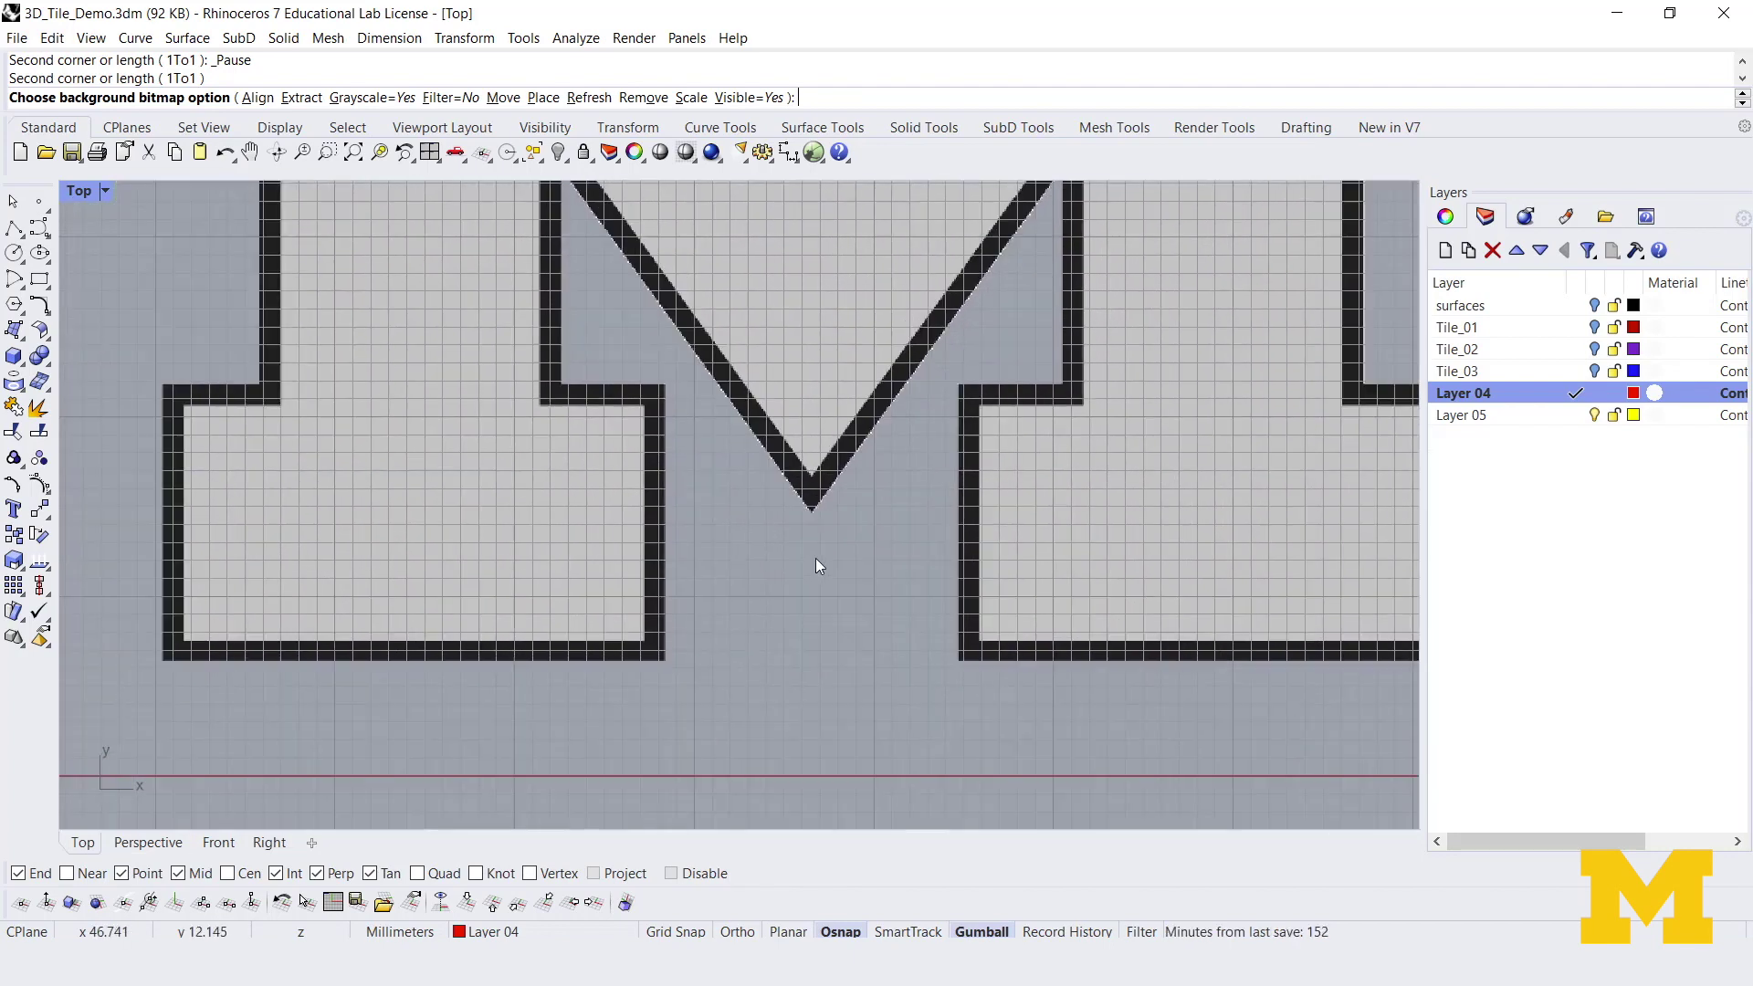
Move the Block M background bitmap so its V tip snaps onto grid point 50, 10
left_click(107, 196)
mouse_move(219, 636)
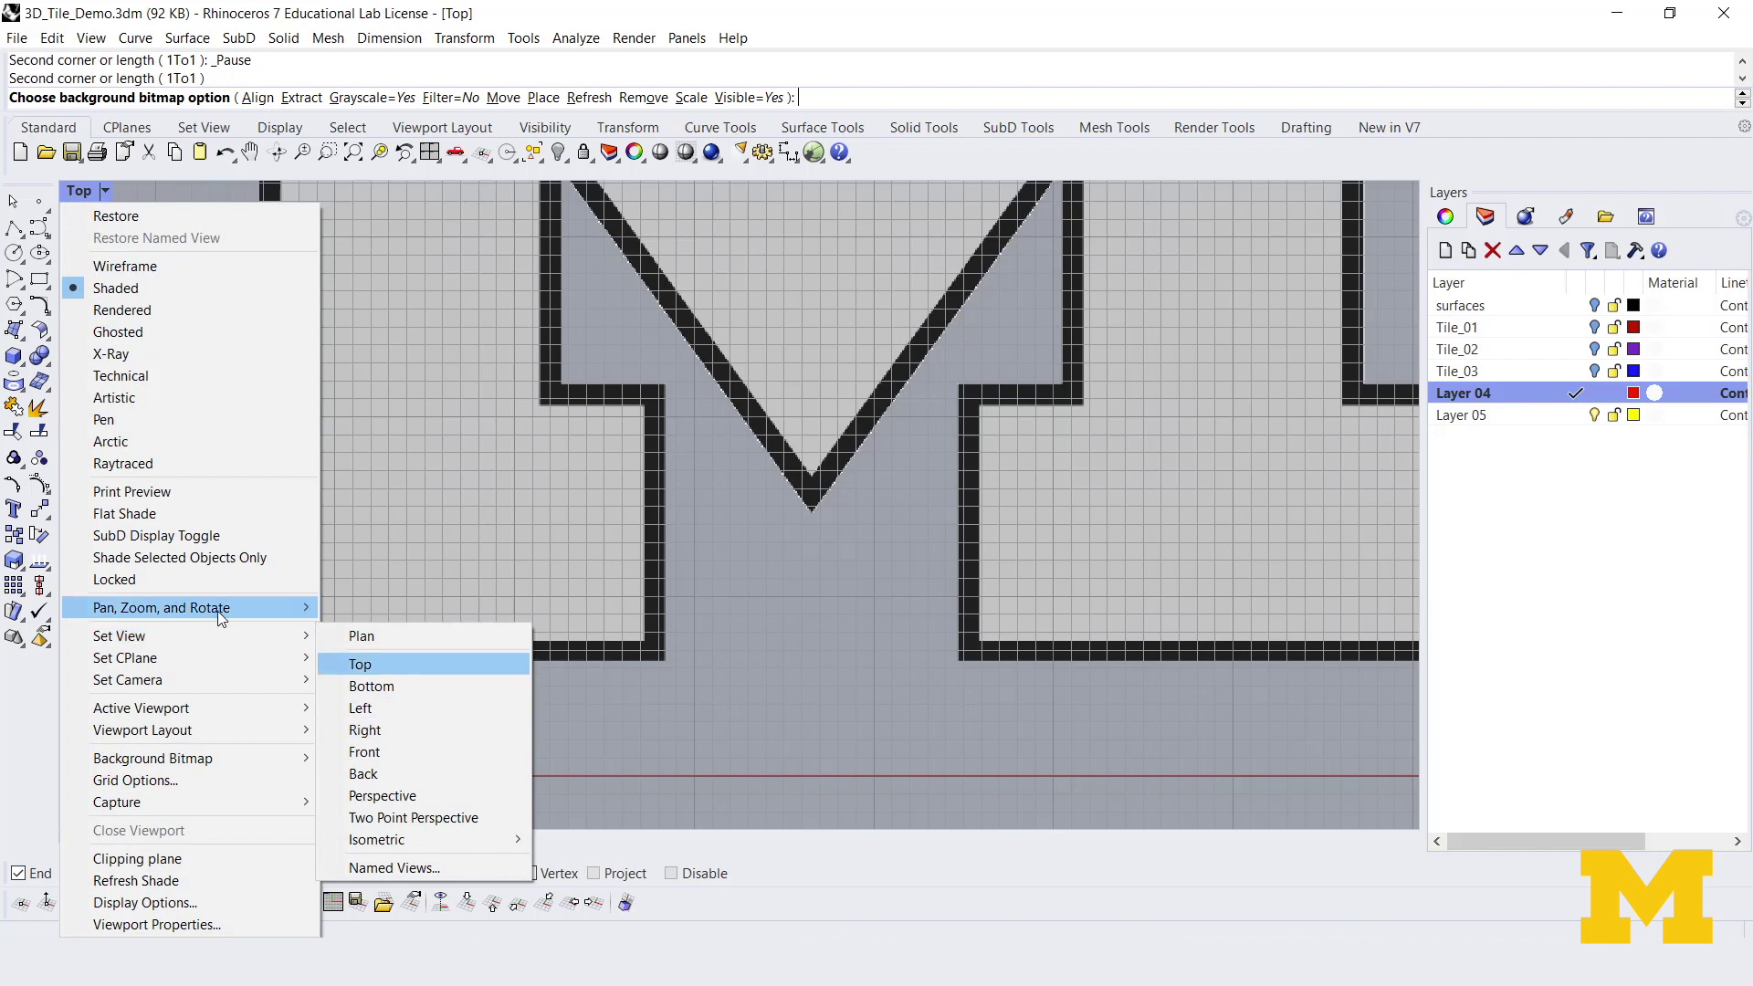
mouse_move(221, 757)
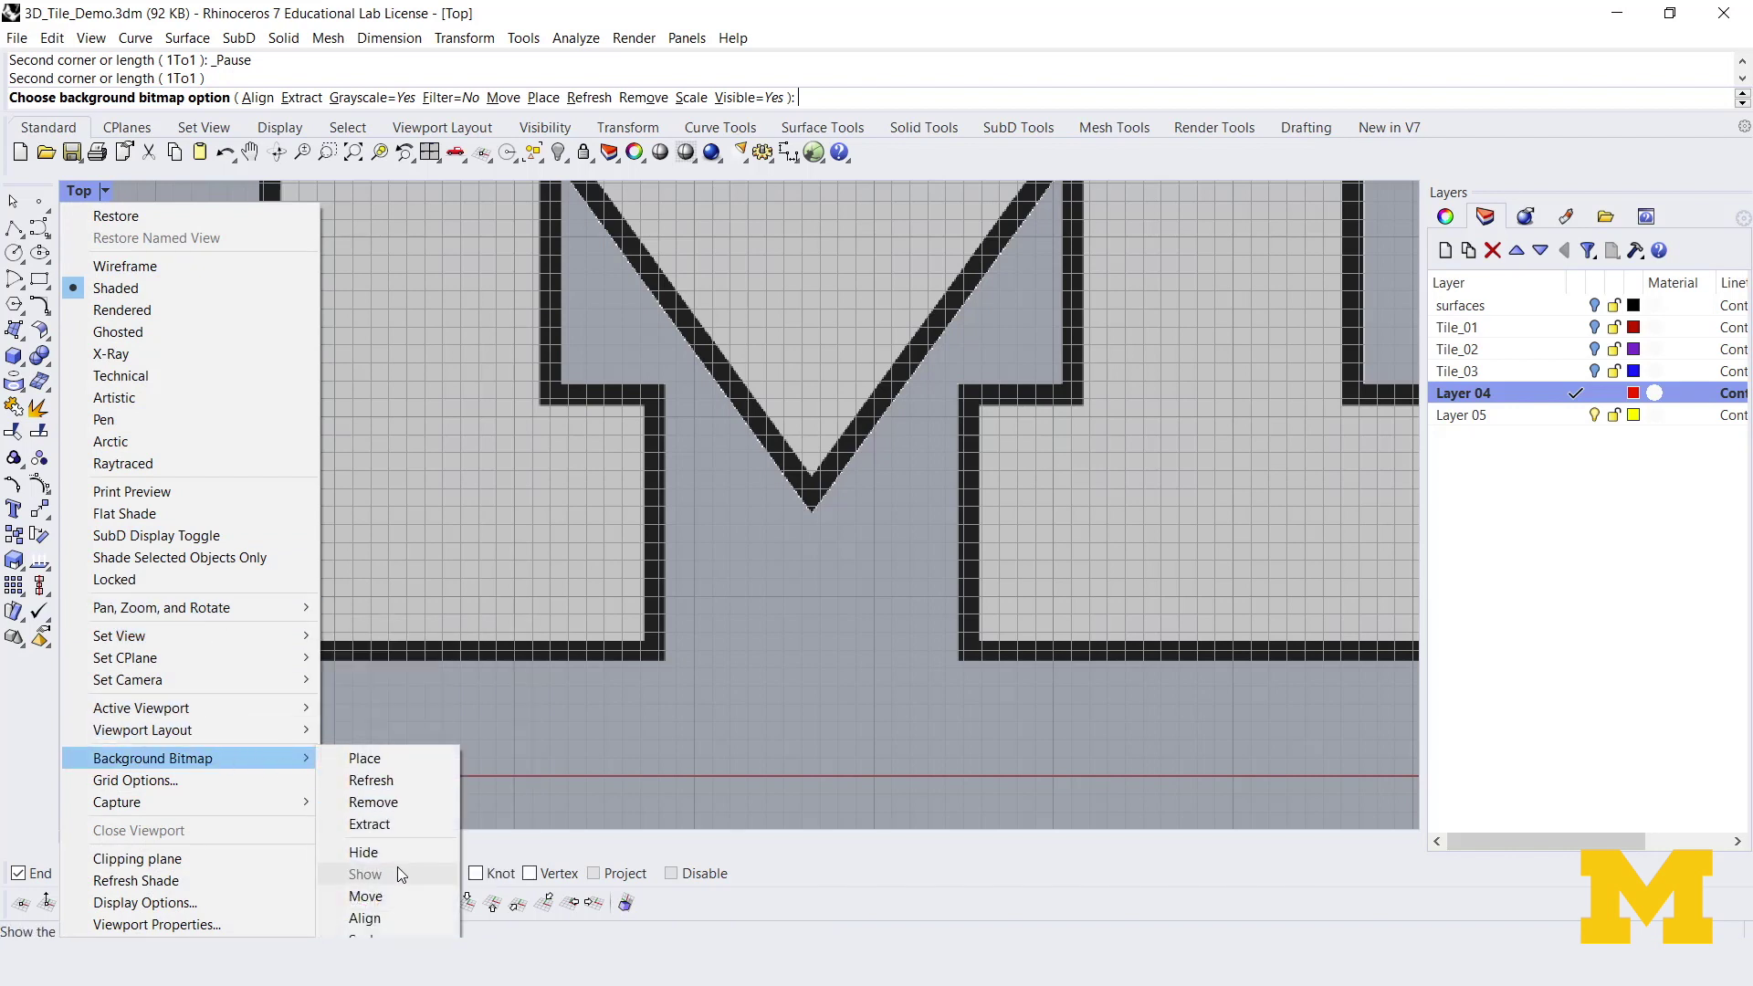
left_click(393, 895)
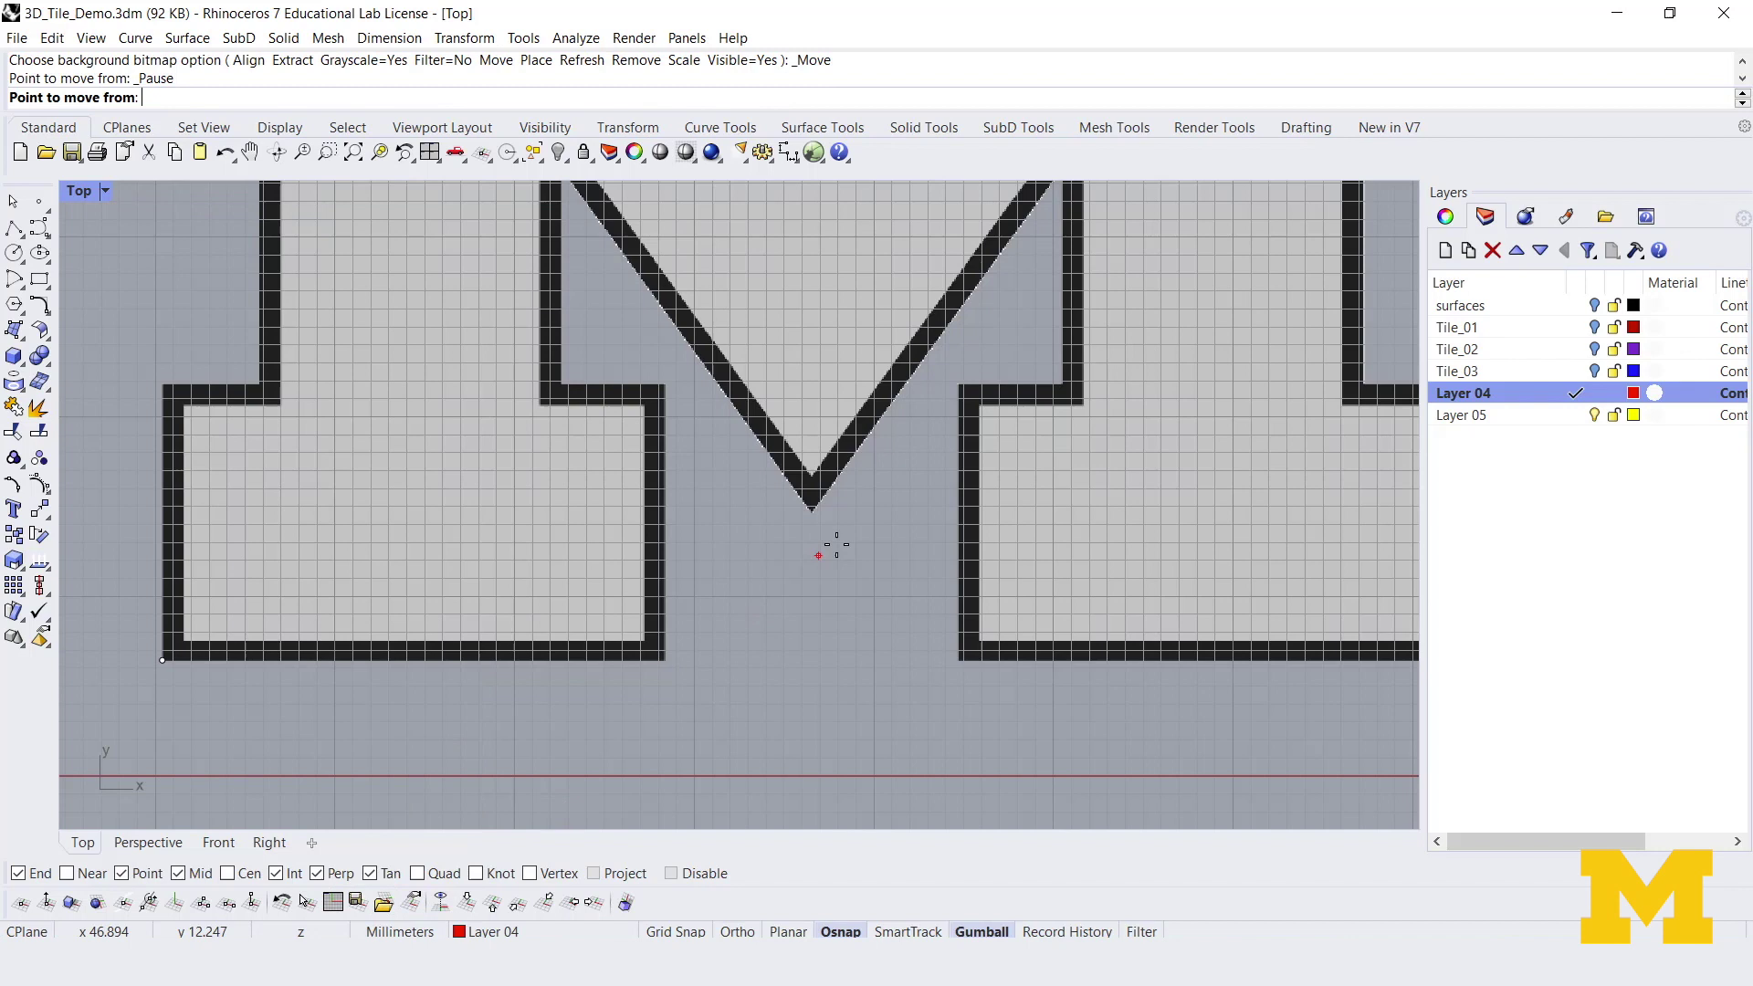
scroll(841, 523, "up", 8)
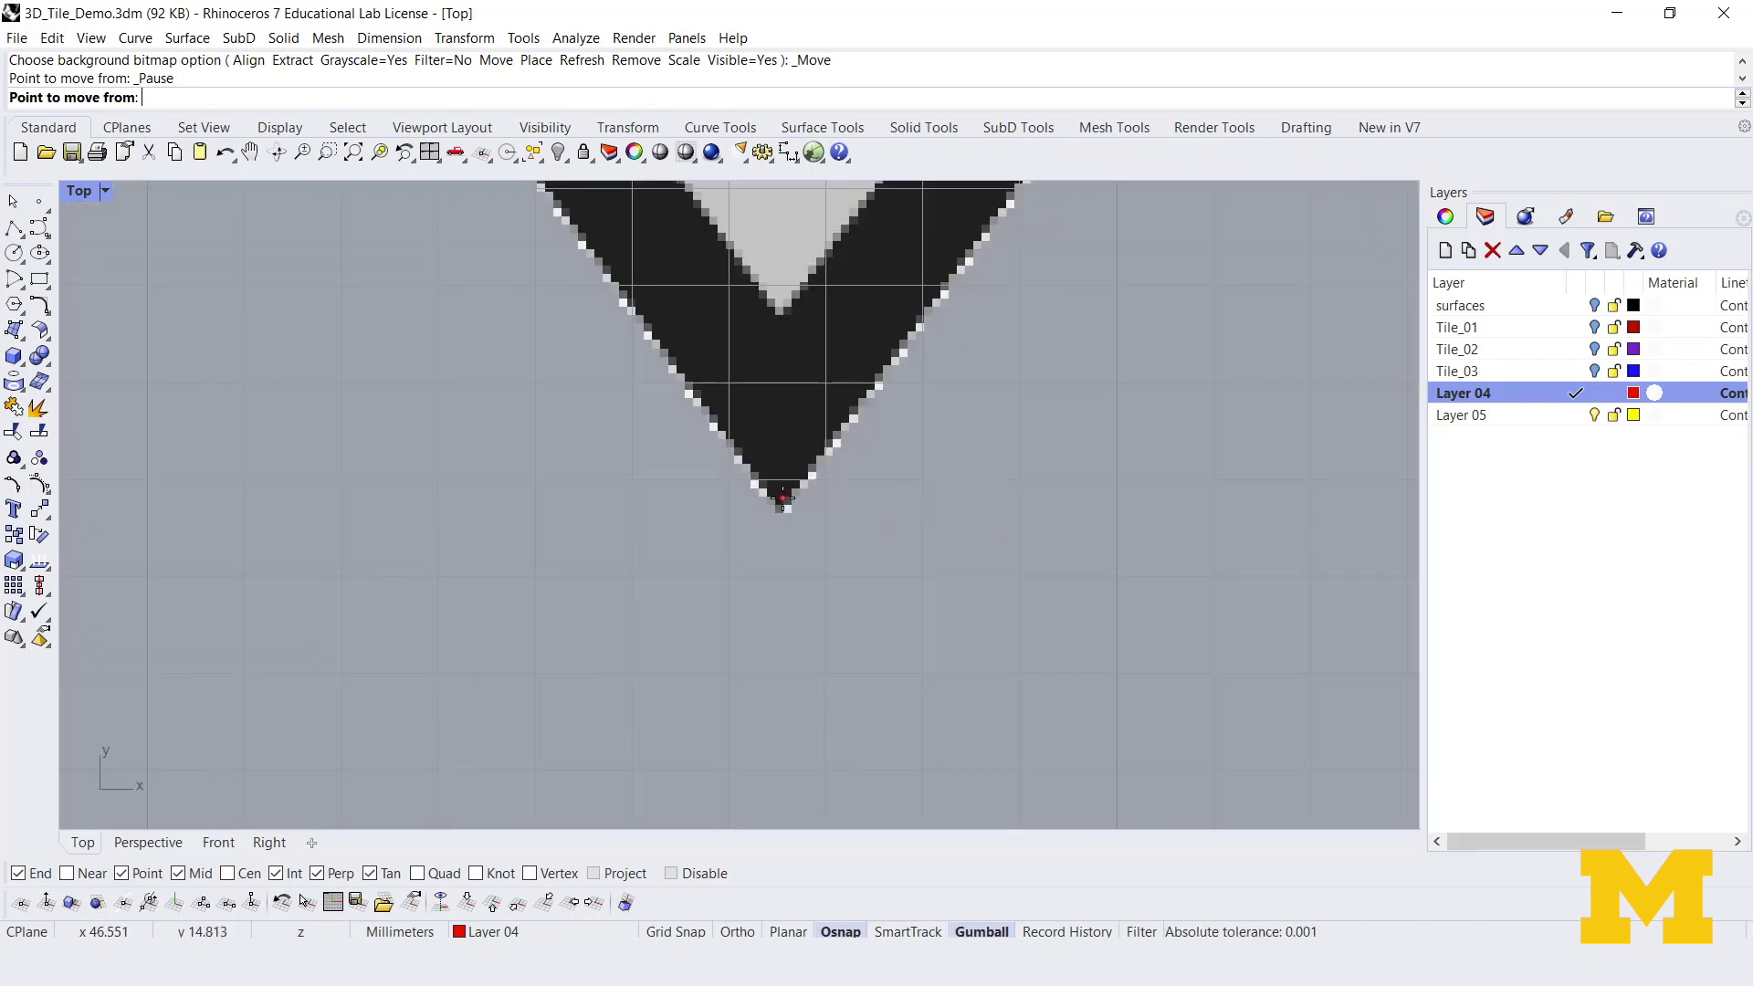
left_click(783, 498)
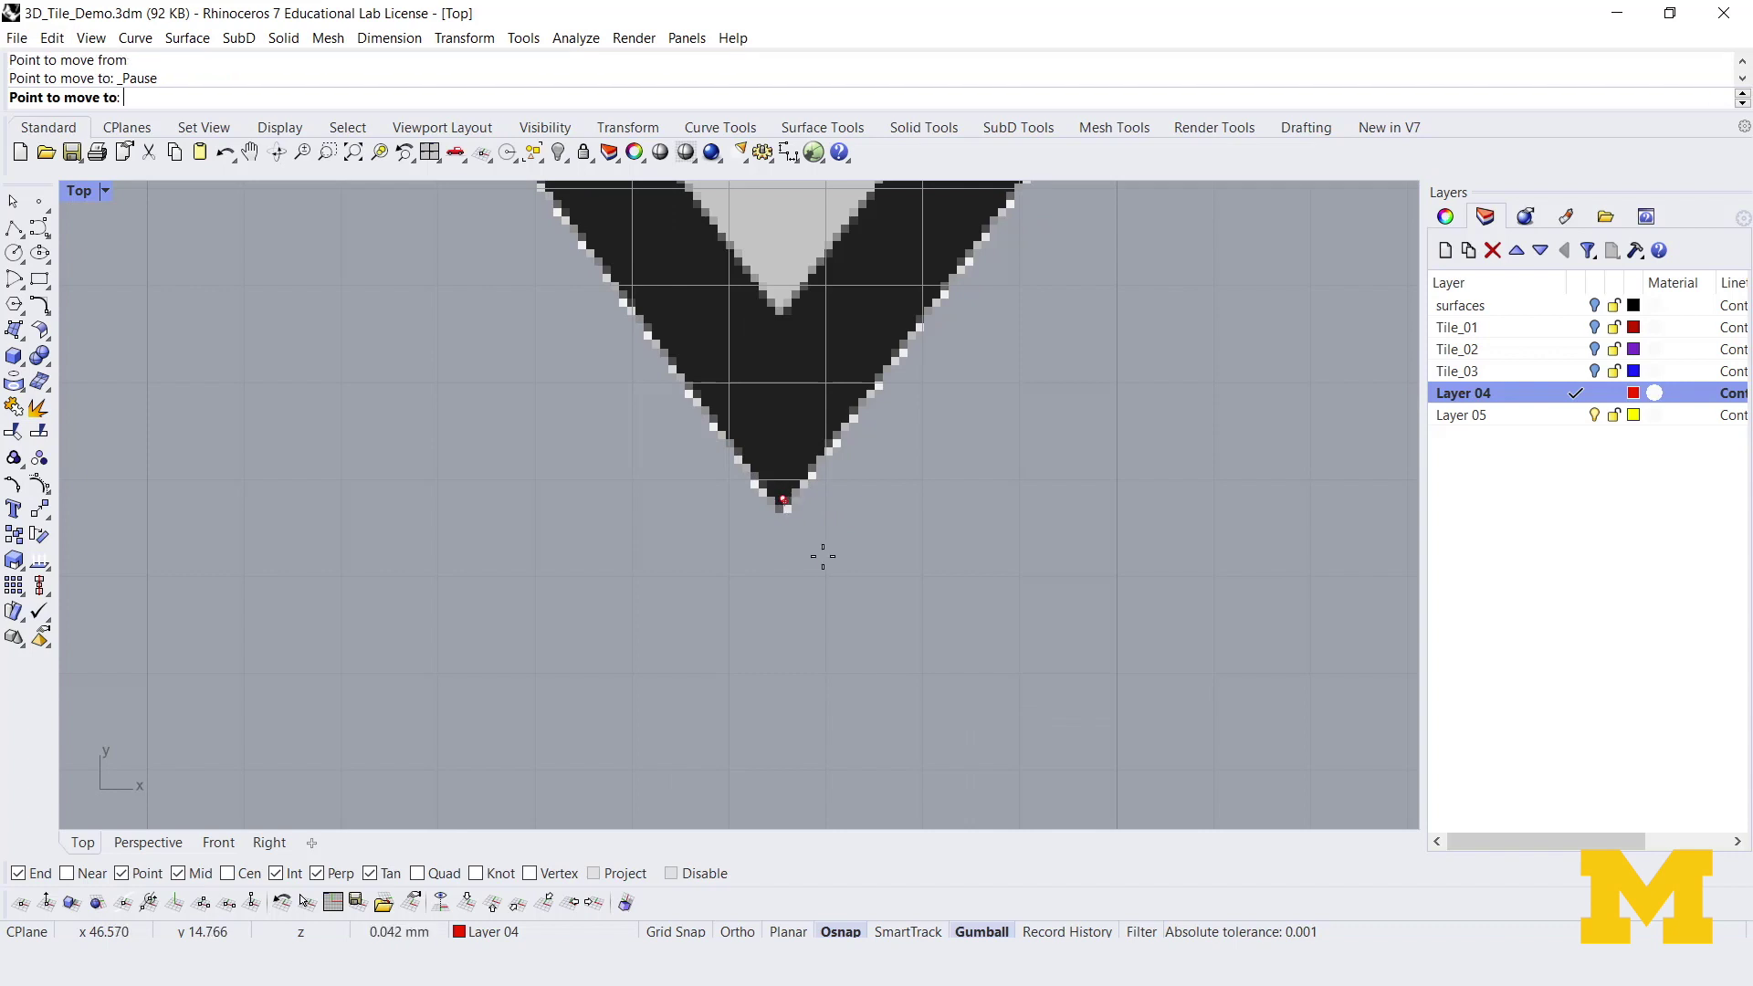
scroll(838, 579, "down", 4)
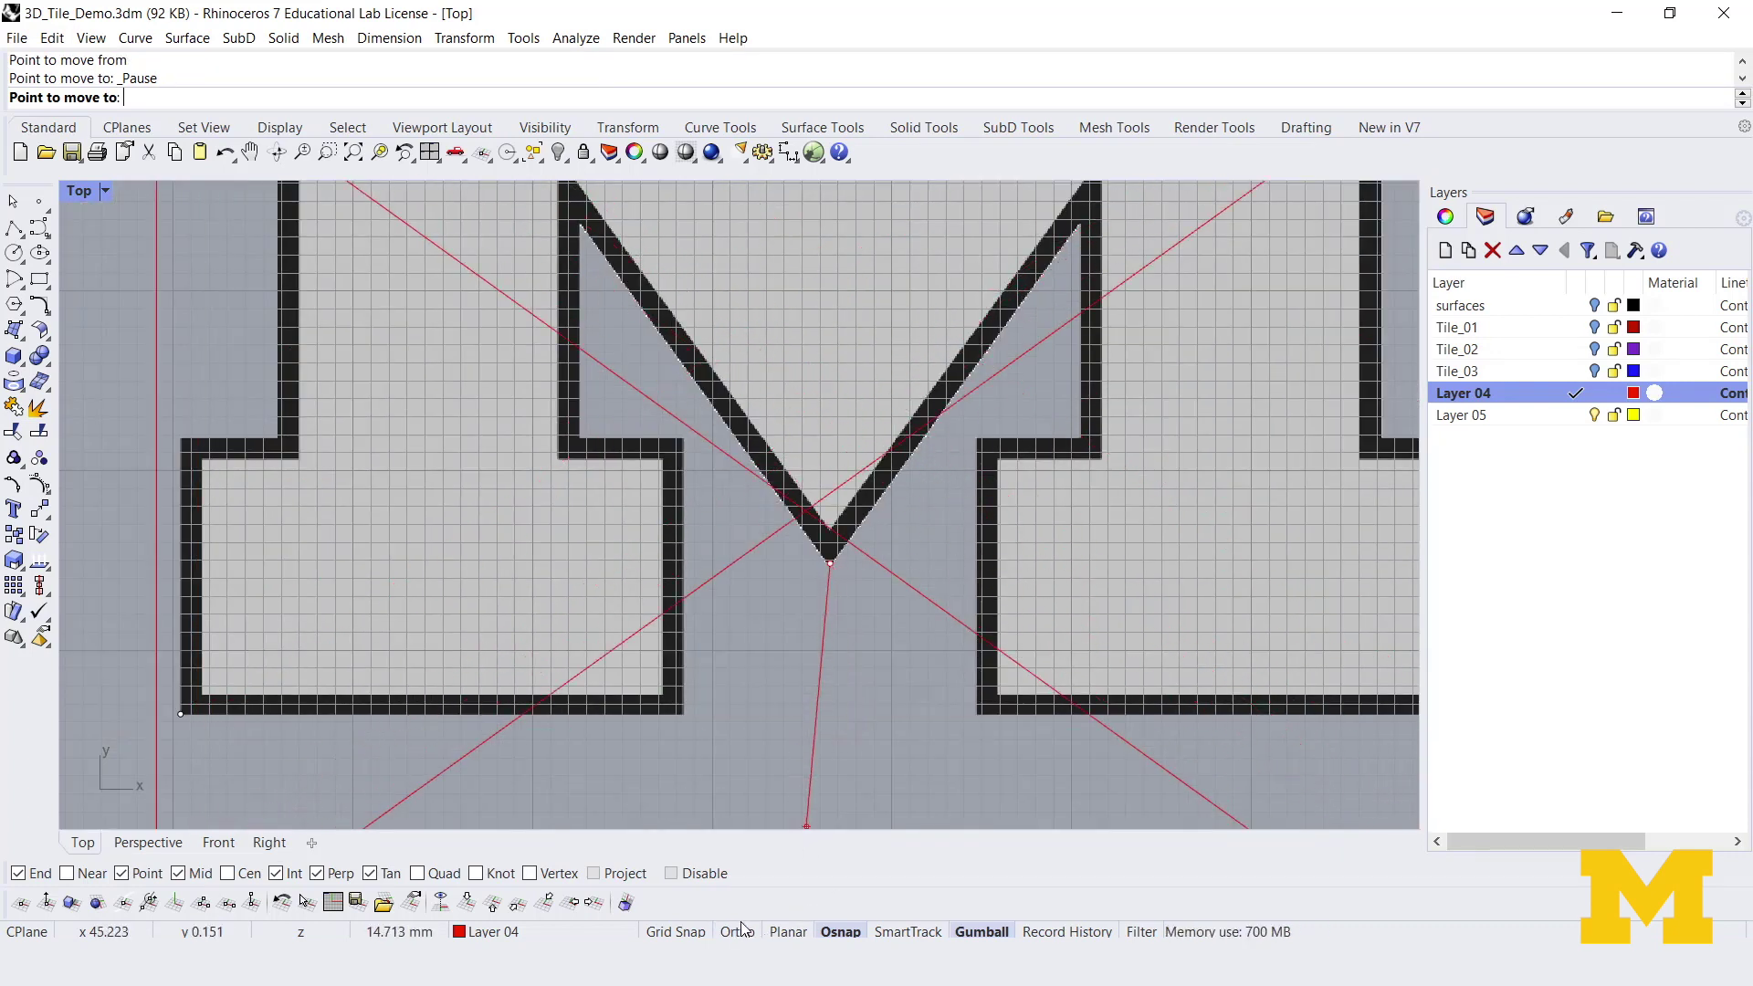
left_click(687, 931)
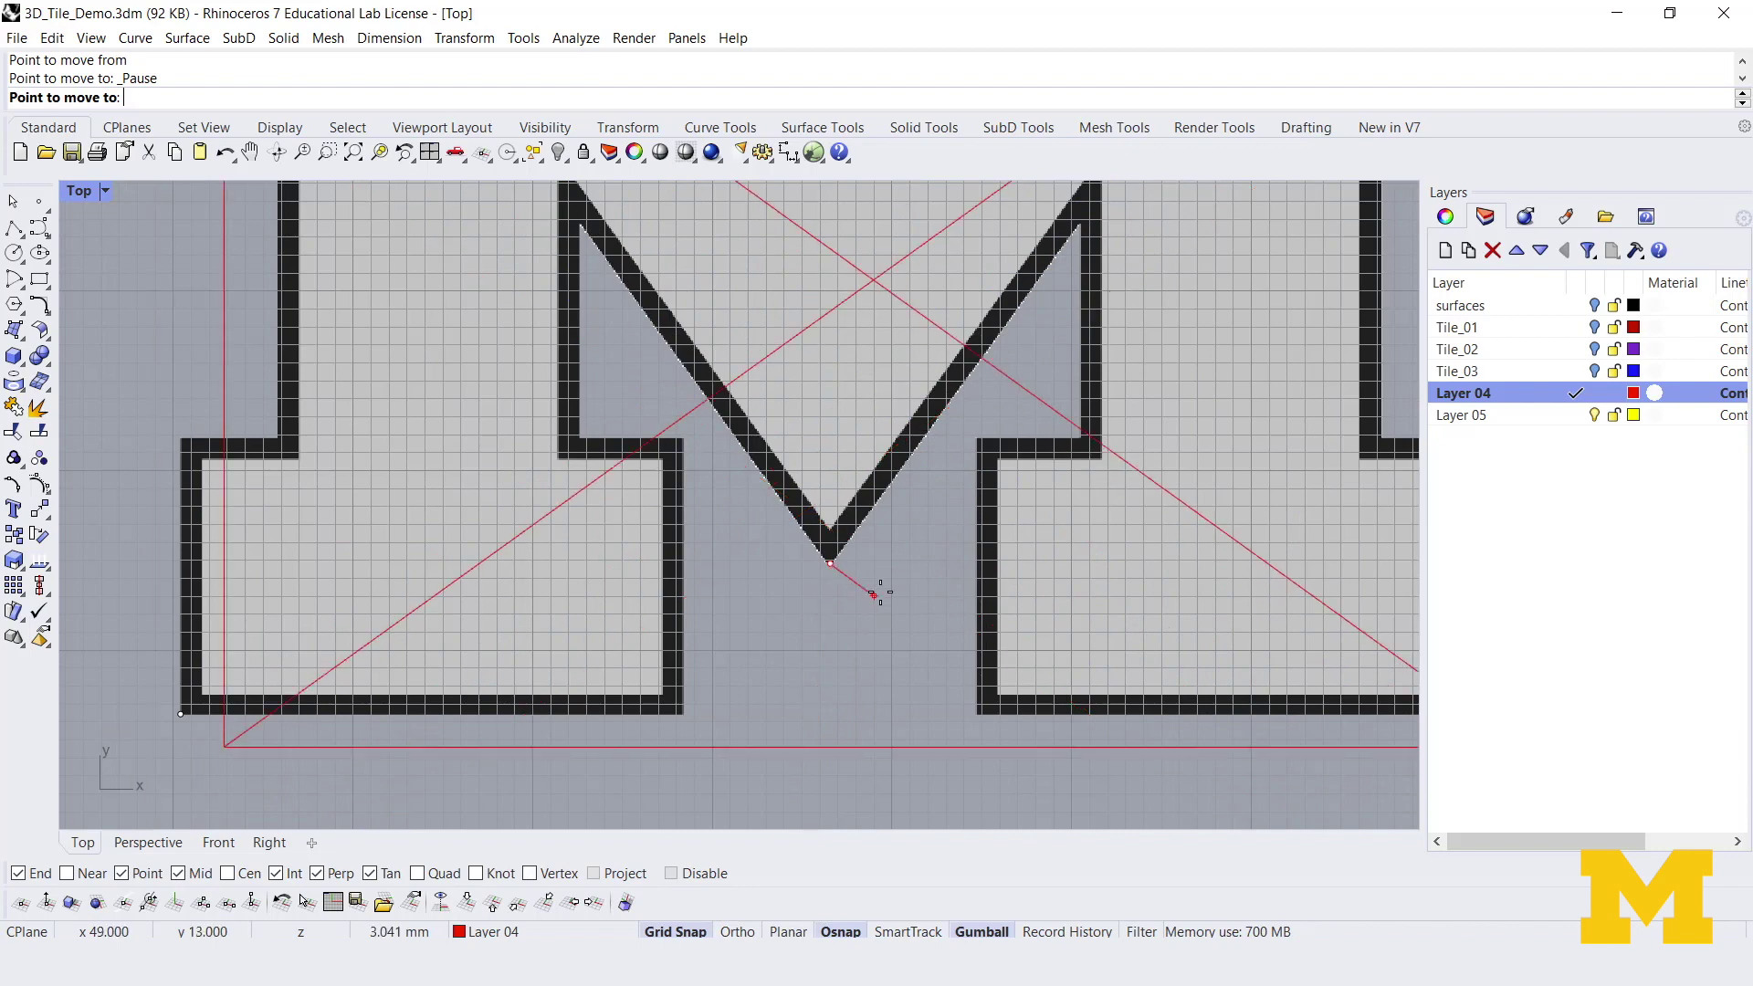
left_click(895, 650)
key("Return")
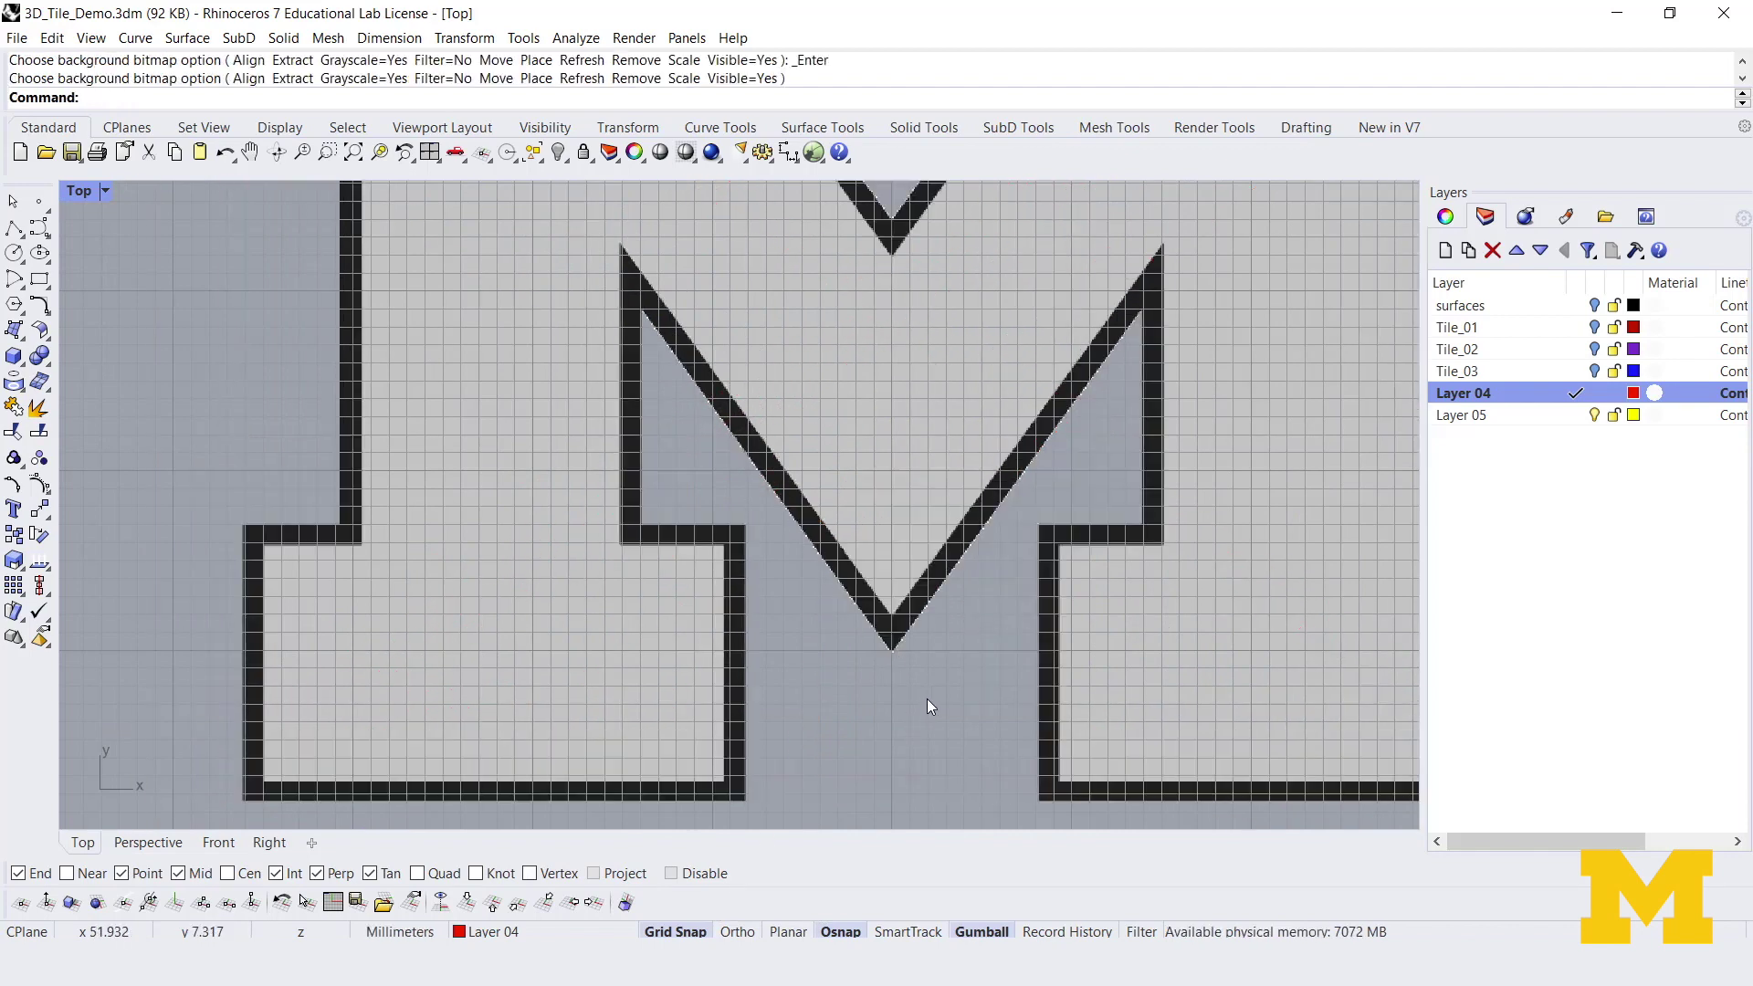
scroll(929, 694, "down", 4)
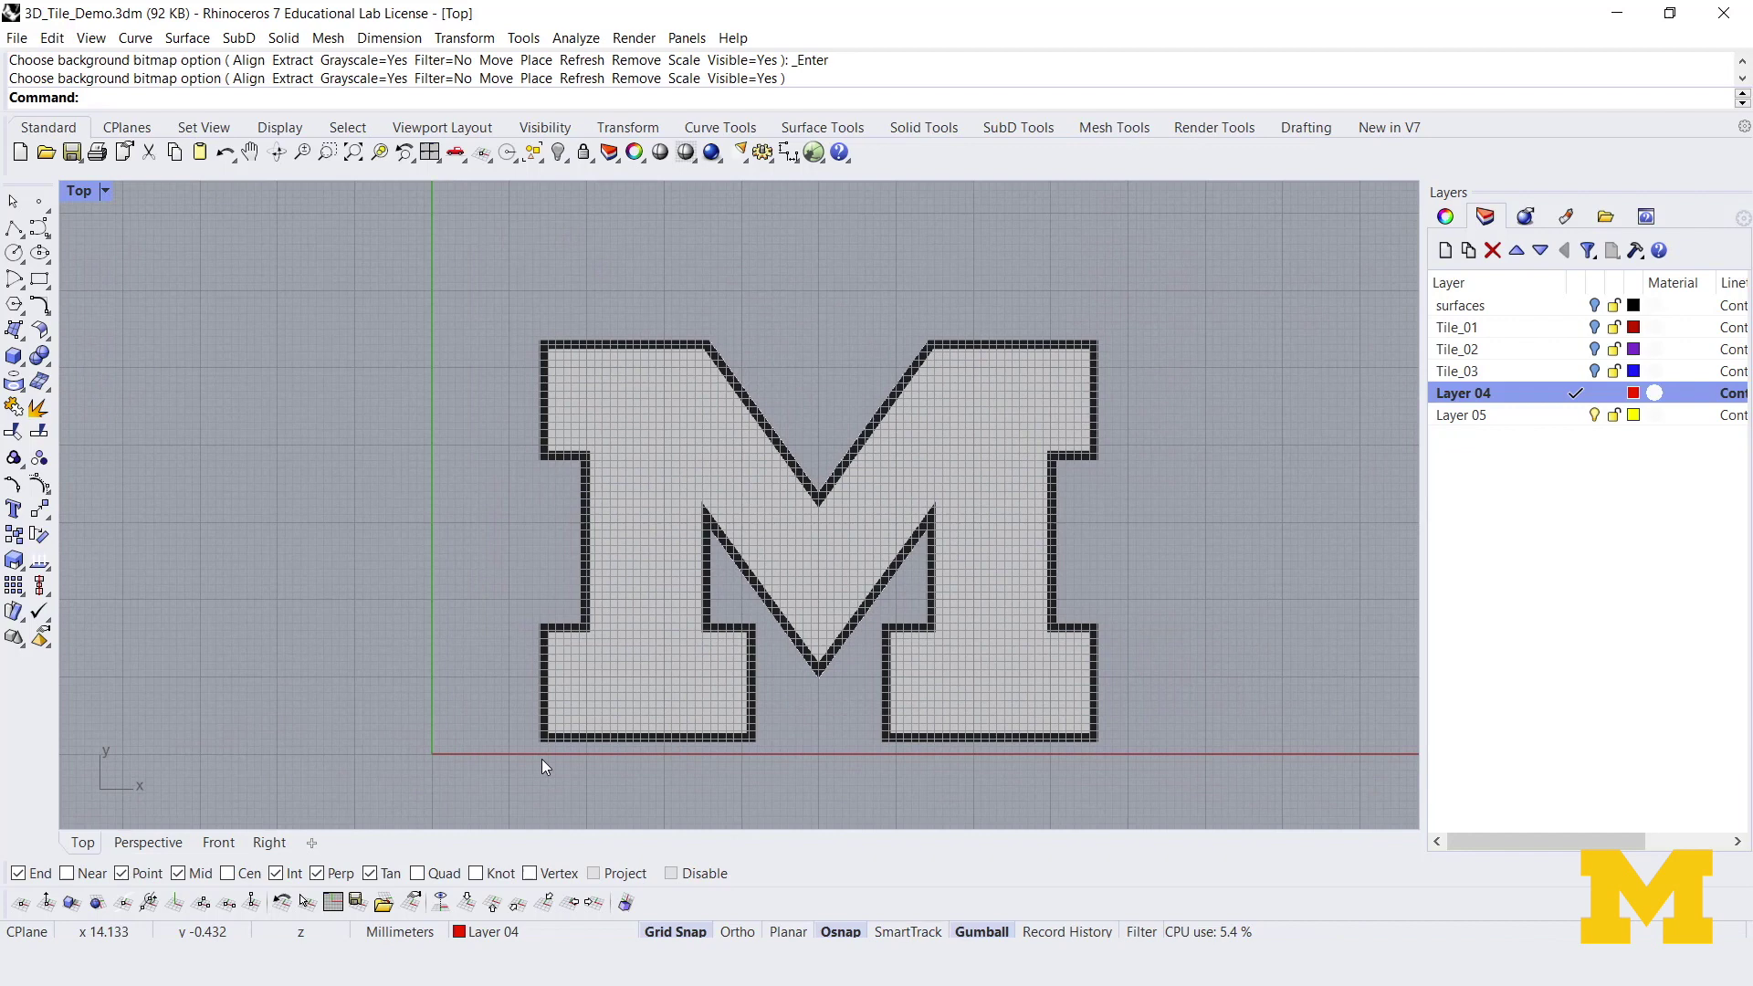
left_click(14, 229)
left_click(819, 707)
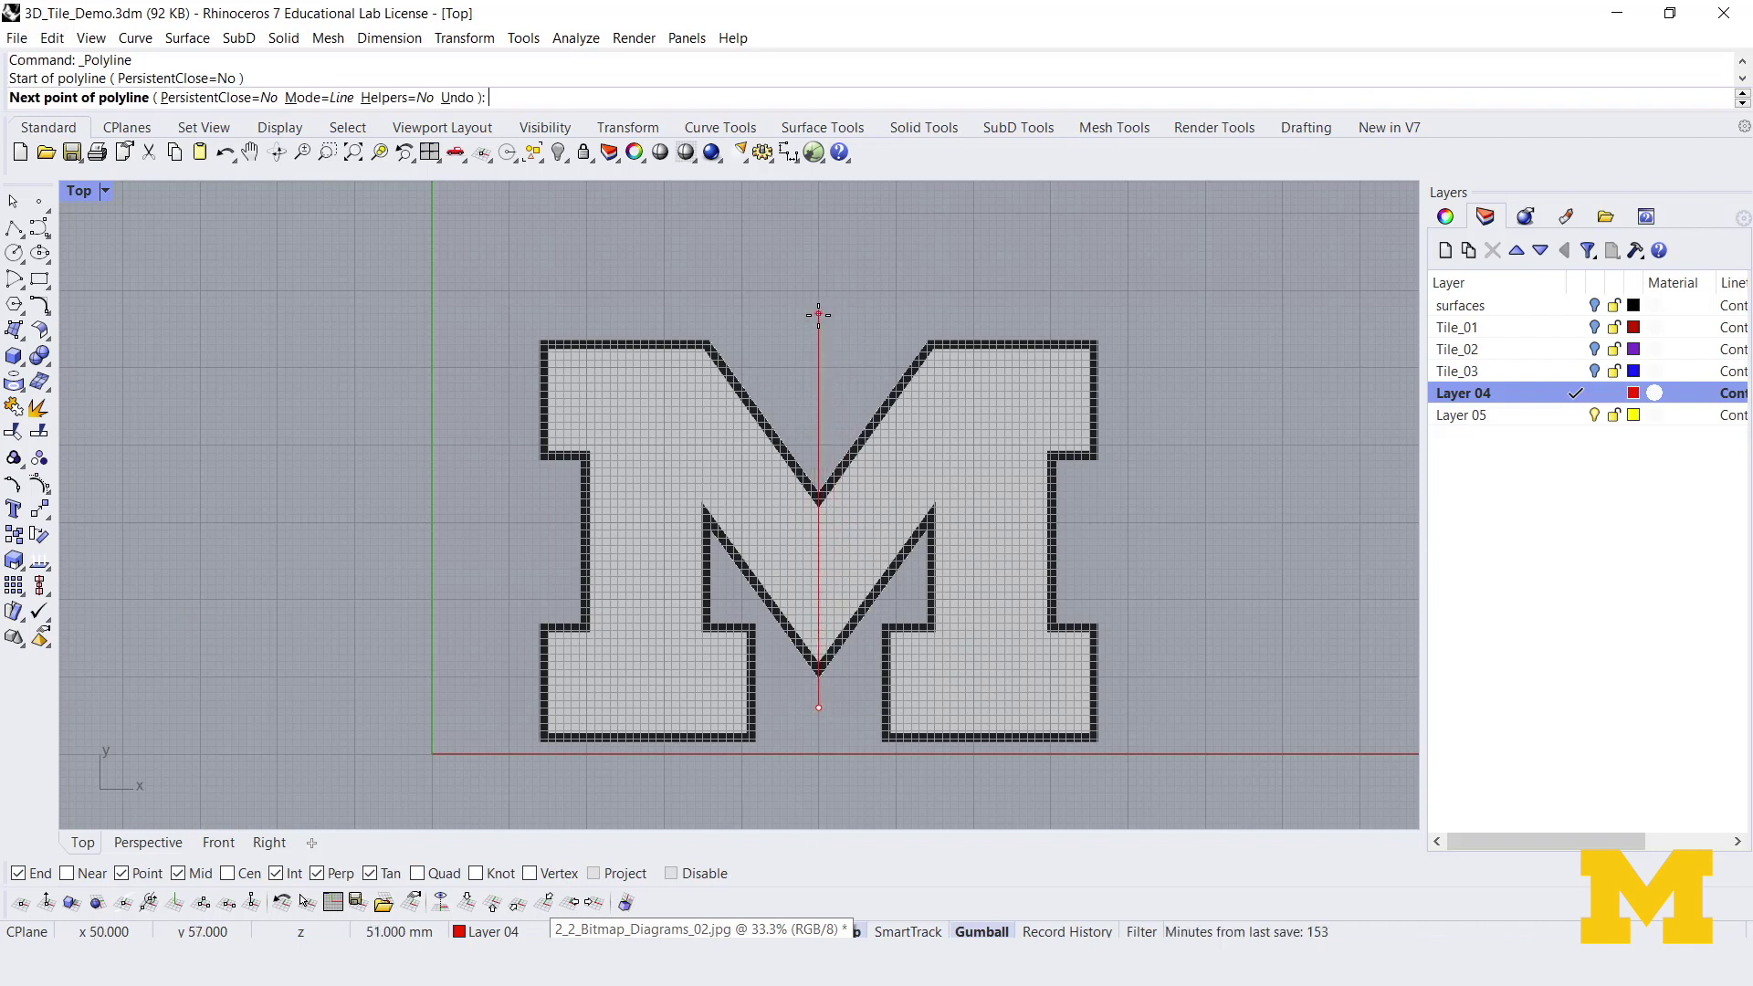
left_click(819, 315)
key("Return")
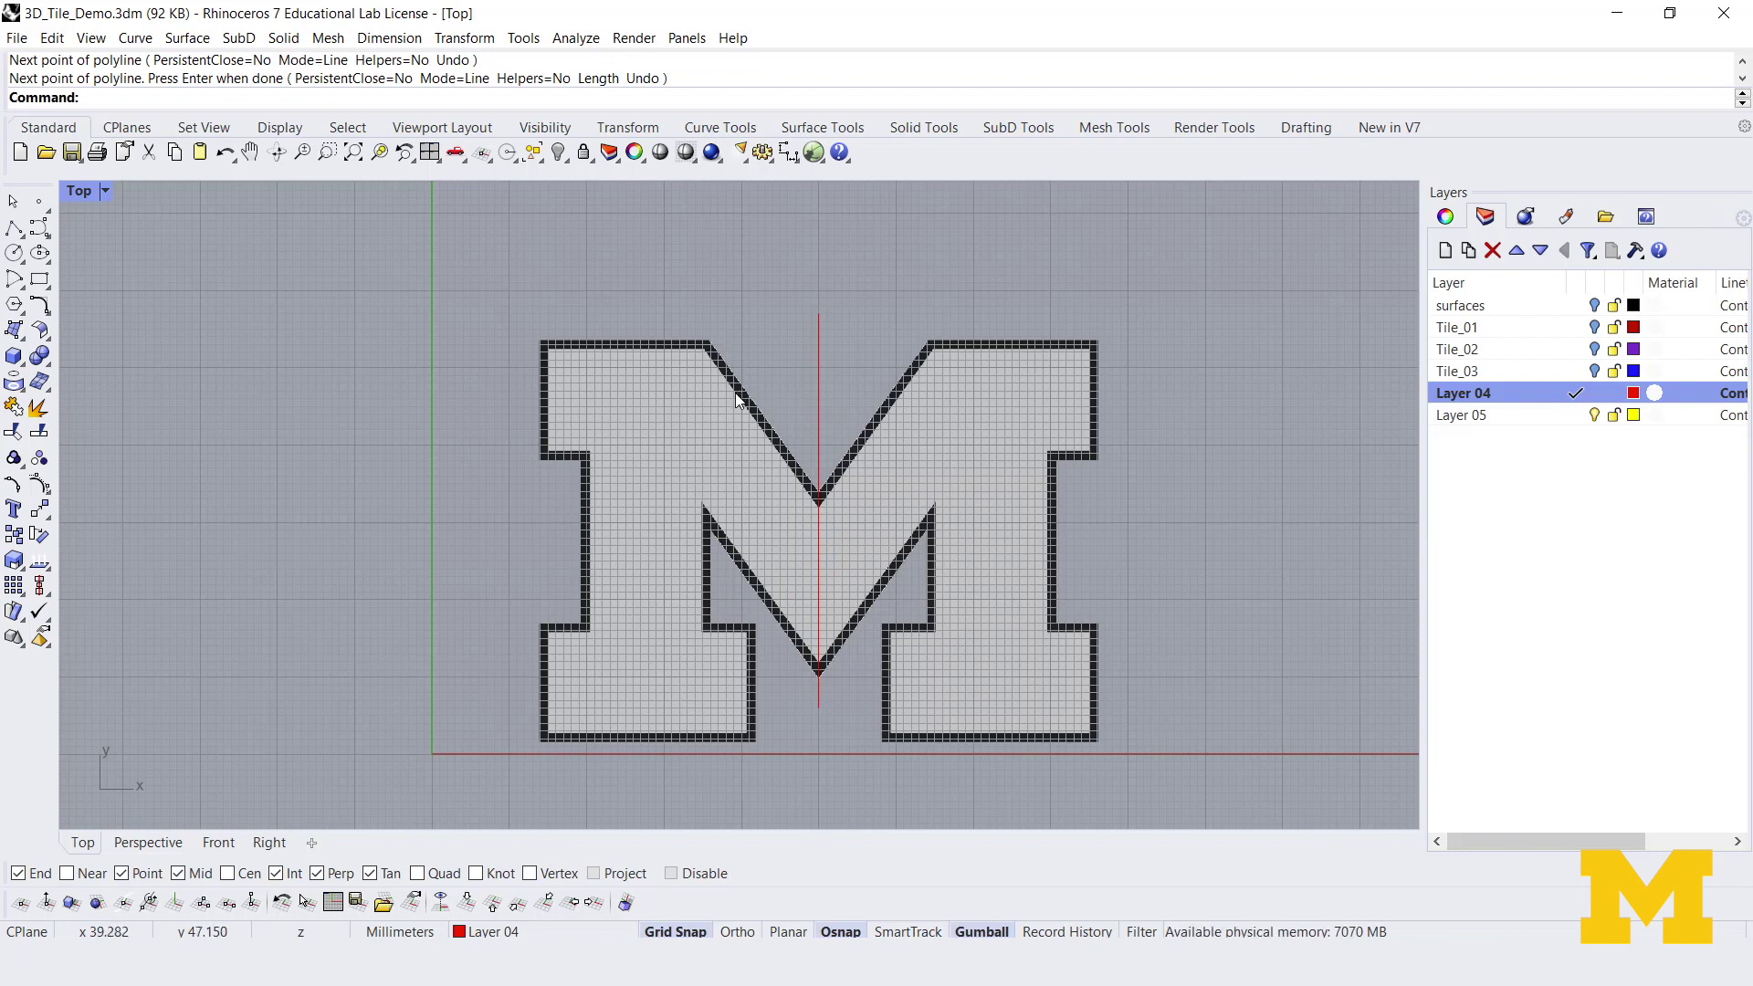
right_click_drag(736, 418, 803, 406)
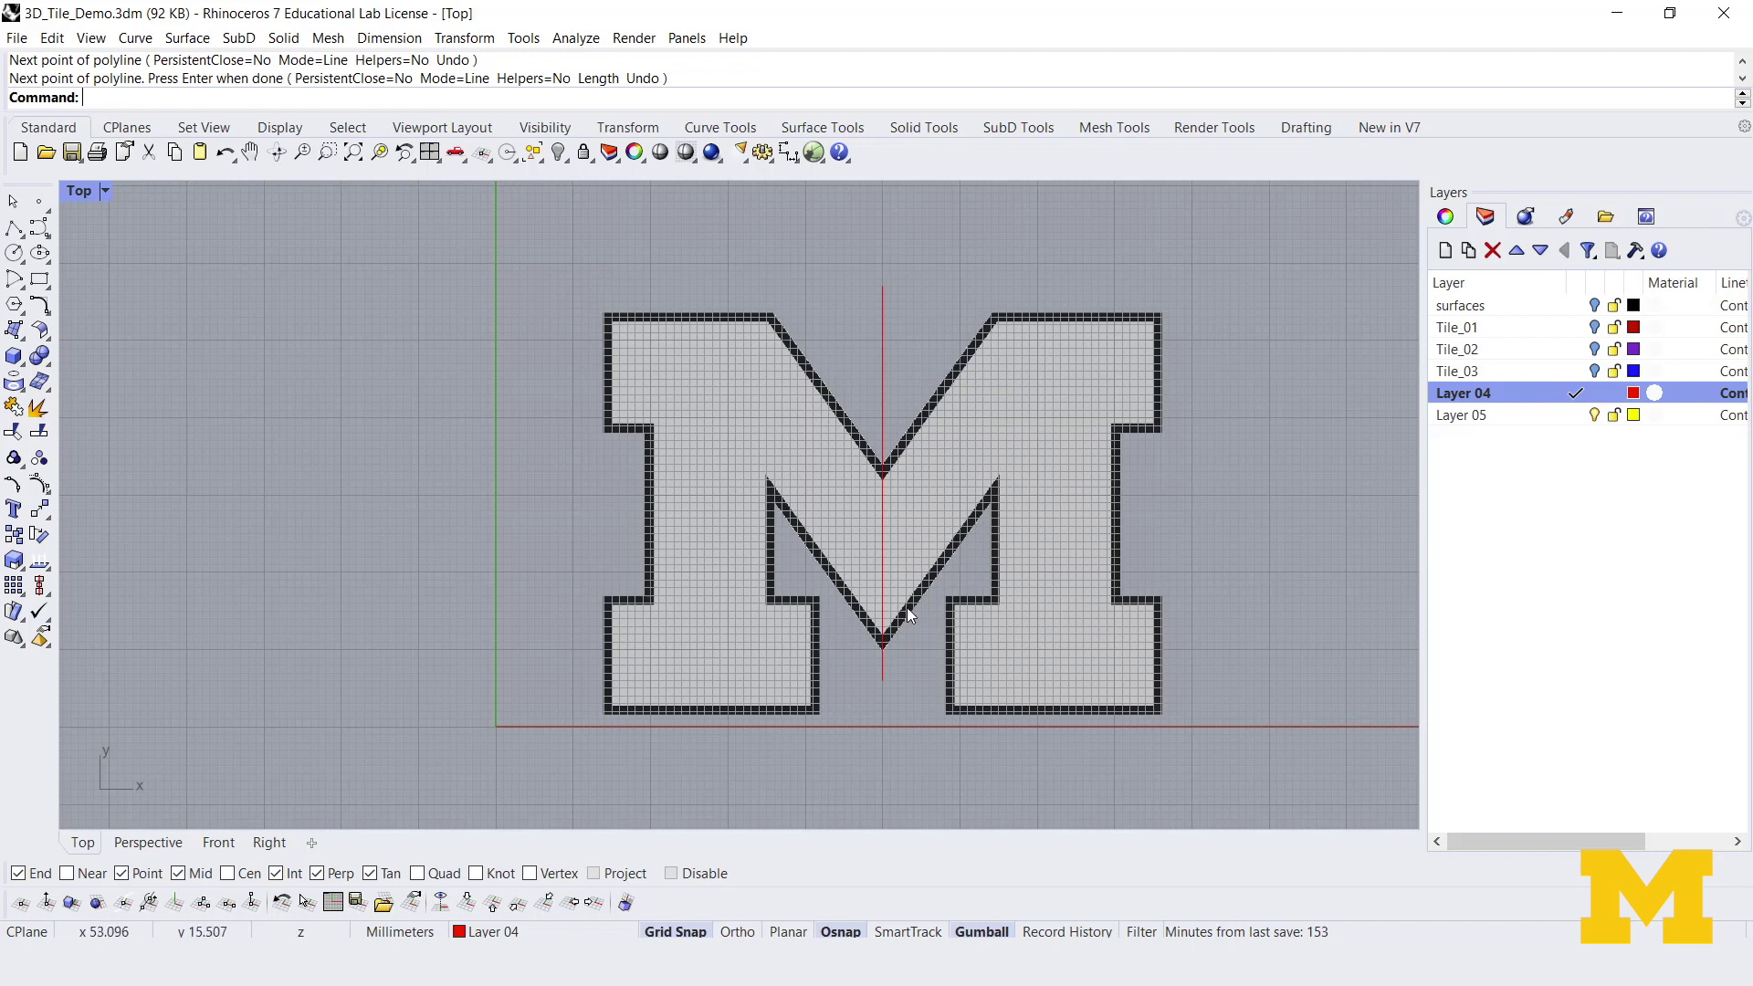
right_click_drag(908, 616, 834, 614)
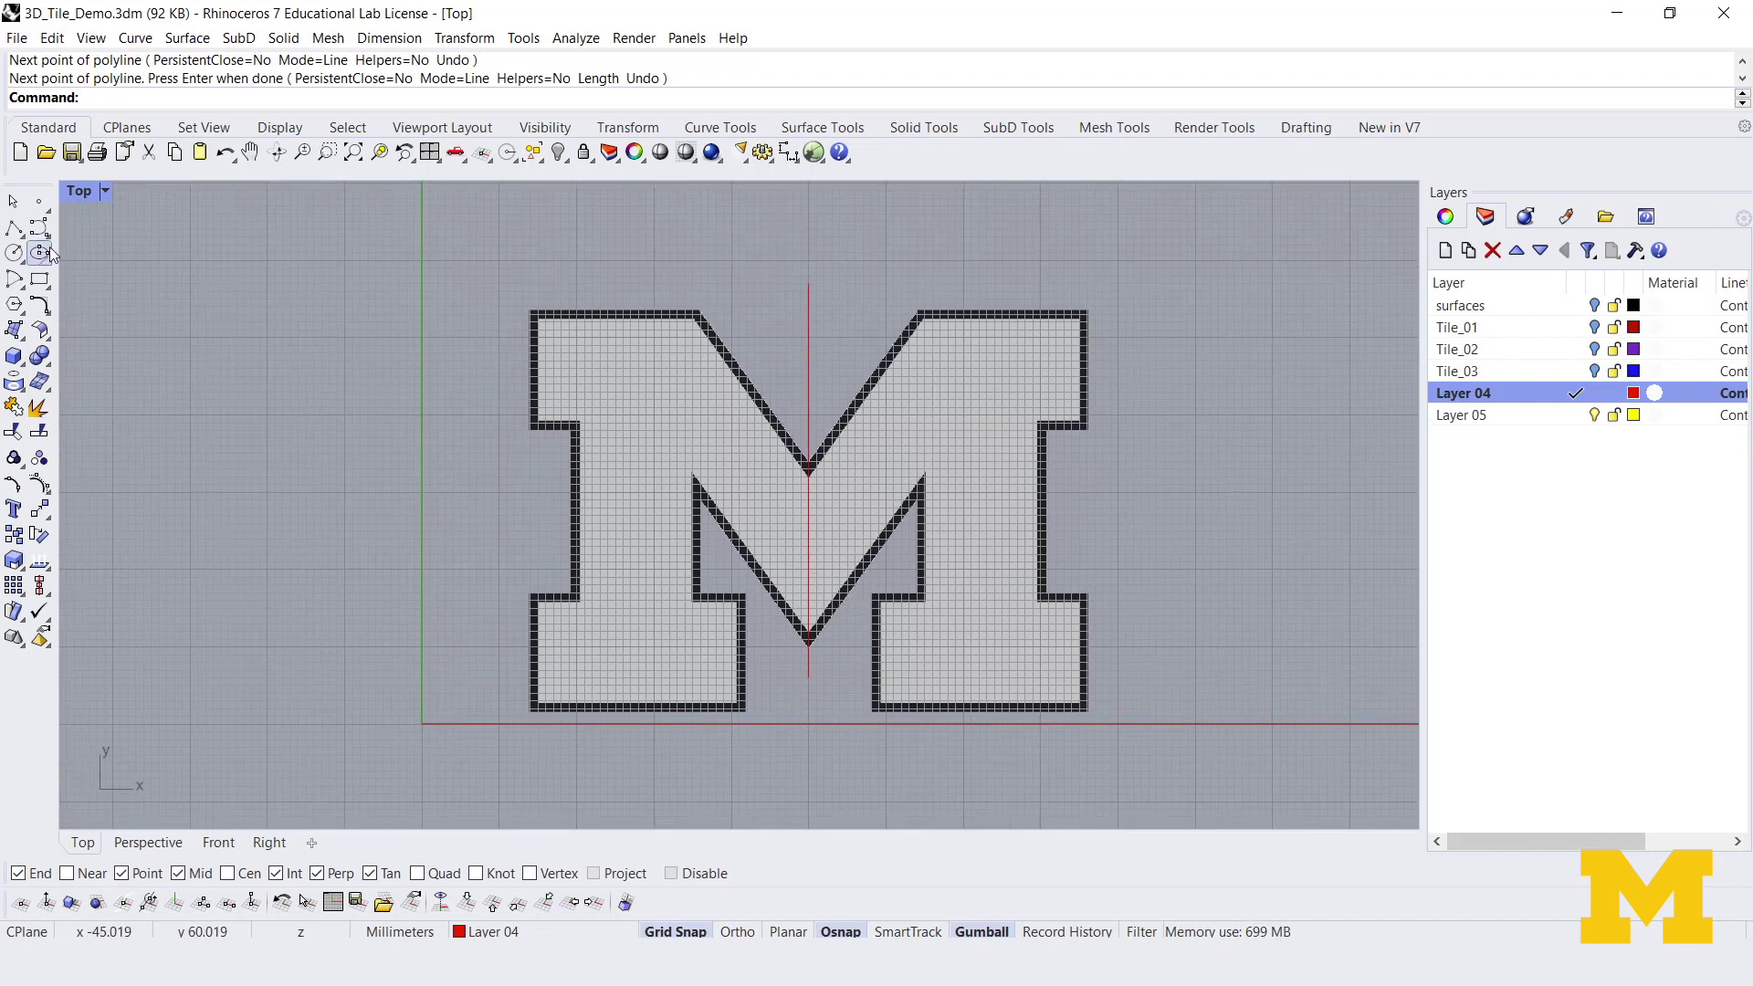
With Grid Snap off and Ortho on, draw a vertical polyline along the M's left edge
left_click(15, 233)
scroll(508, 701, "up", 3)
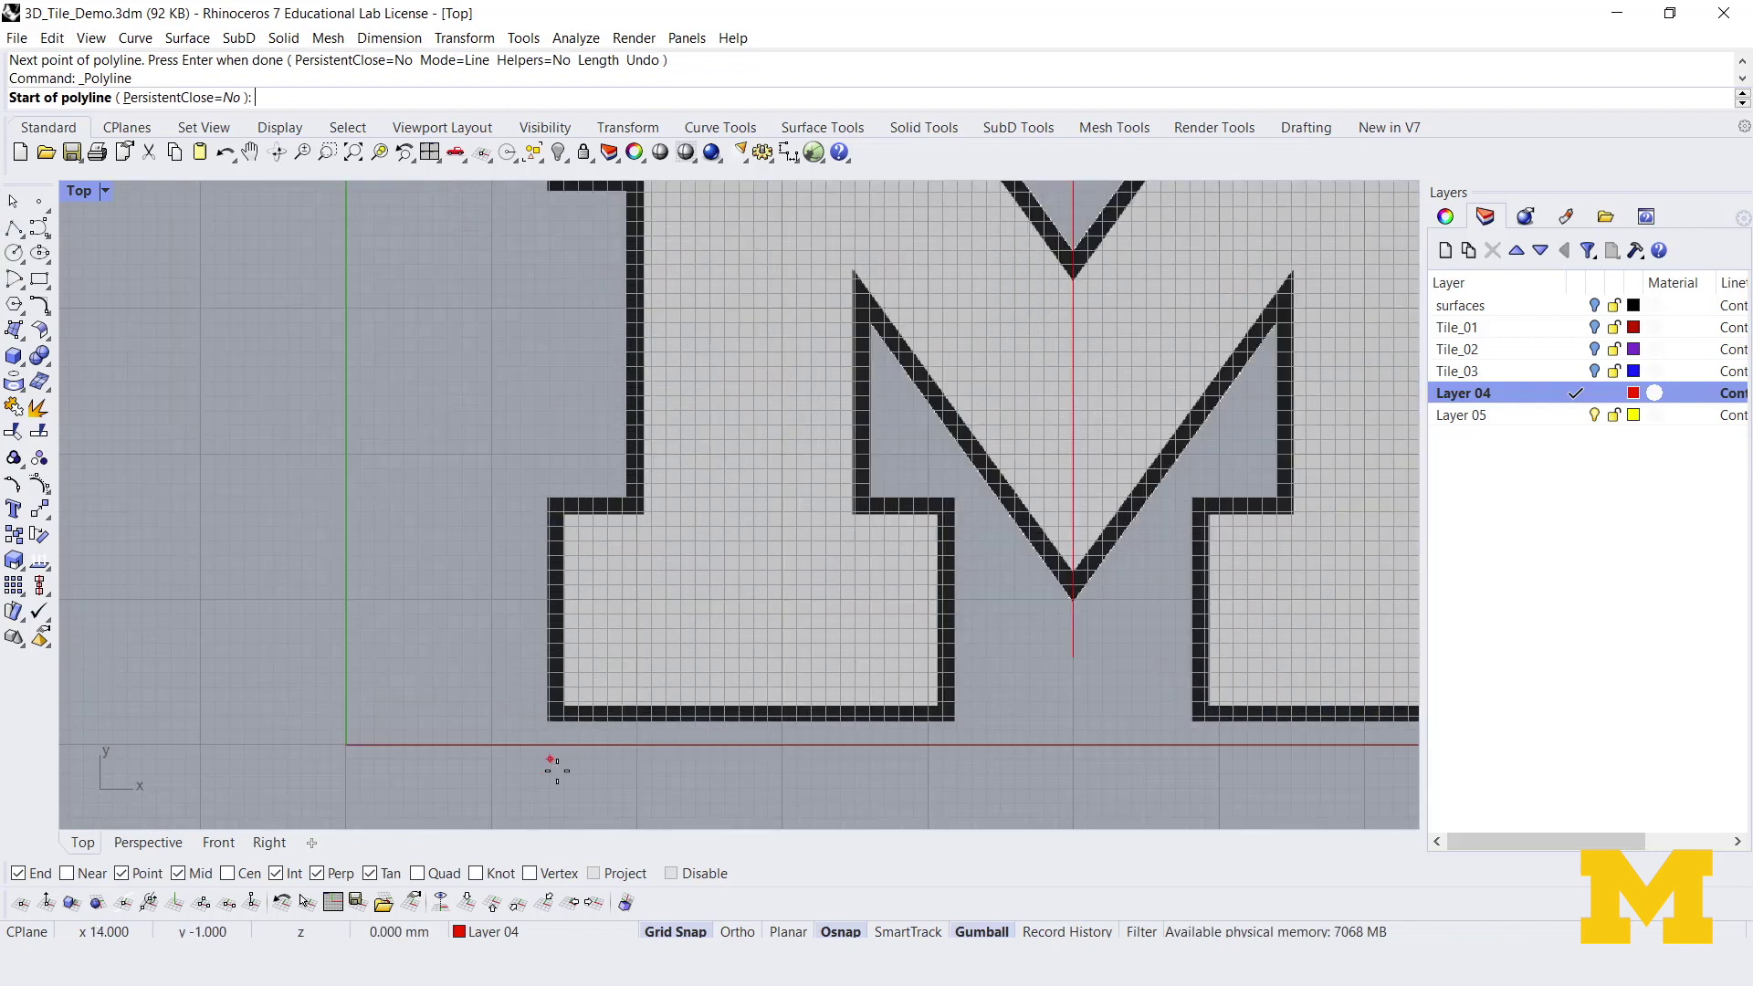
left_click(677, 932)
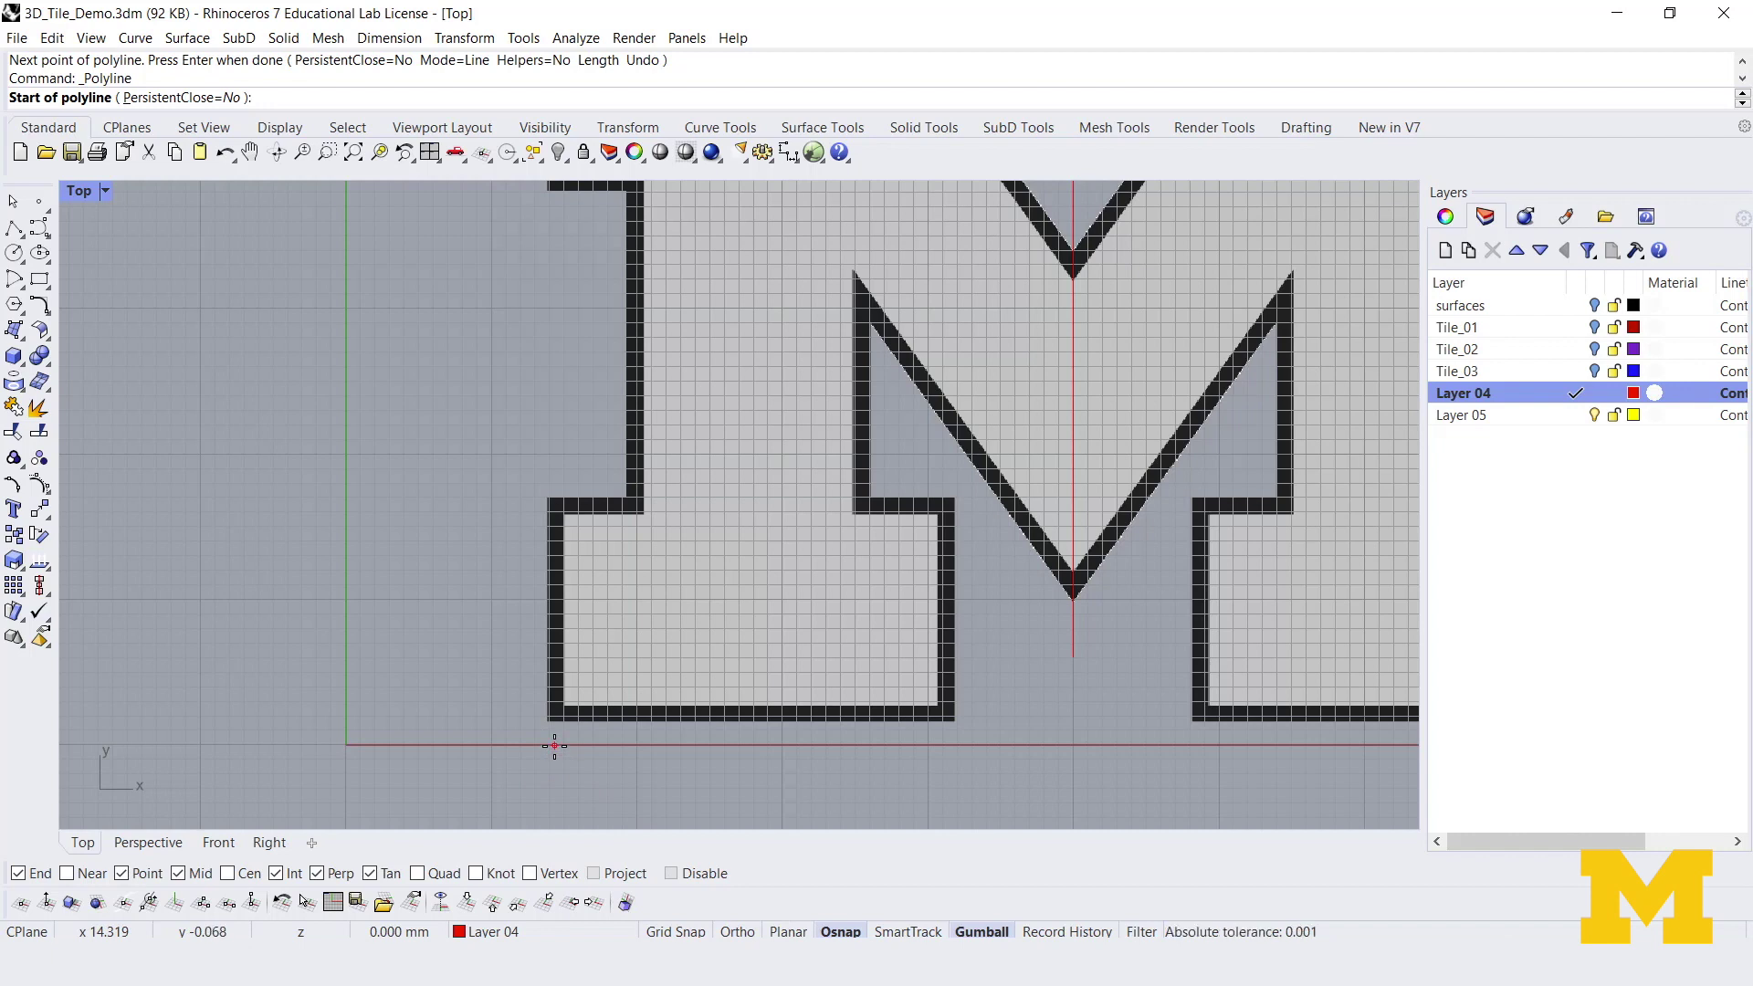
left_click(554, 745)
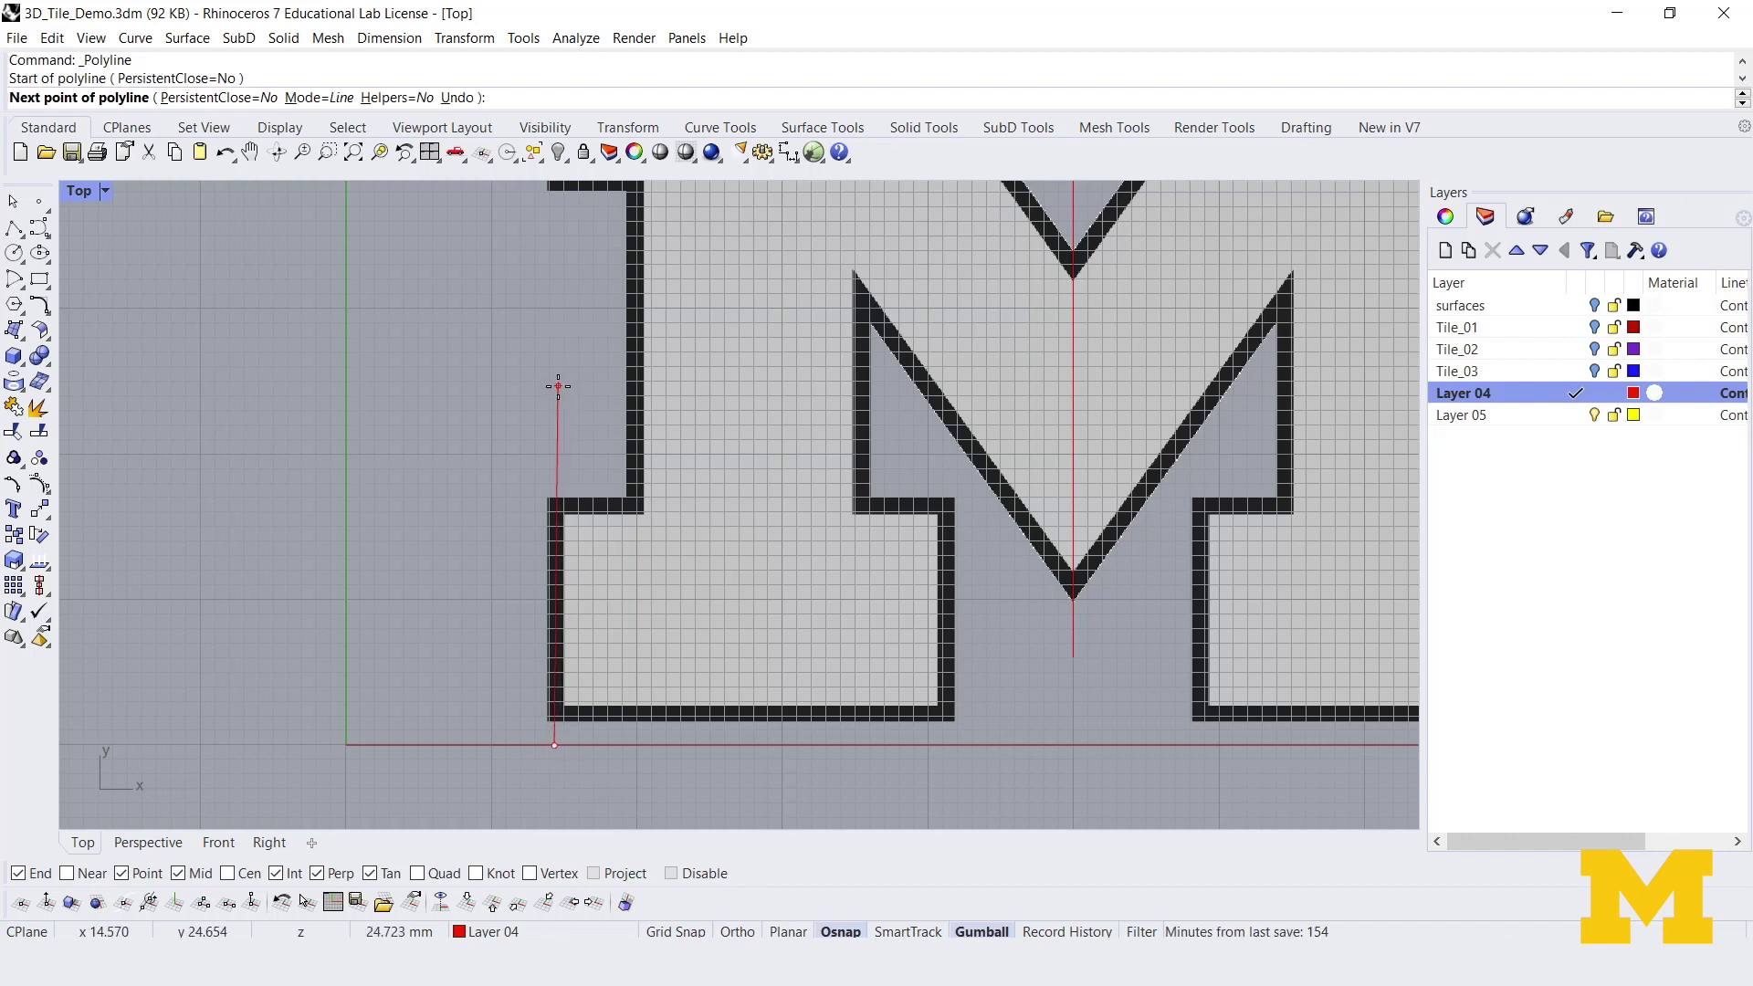
scroll(558, 387, "down", 5)
key("F8")
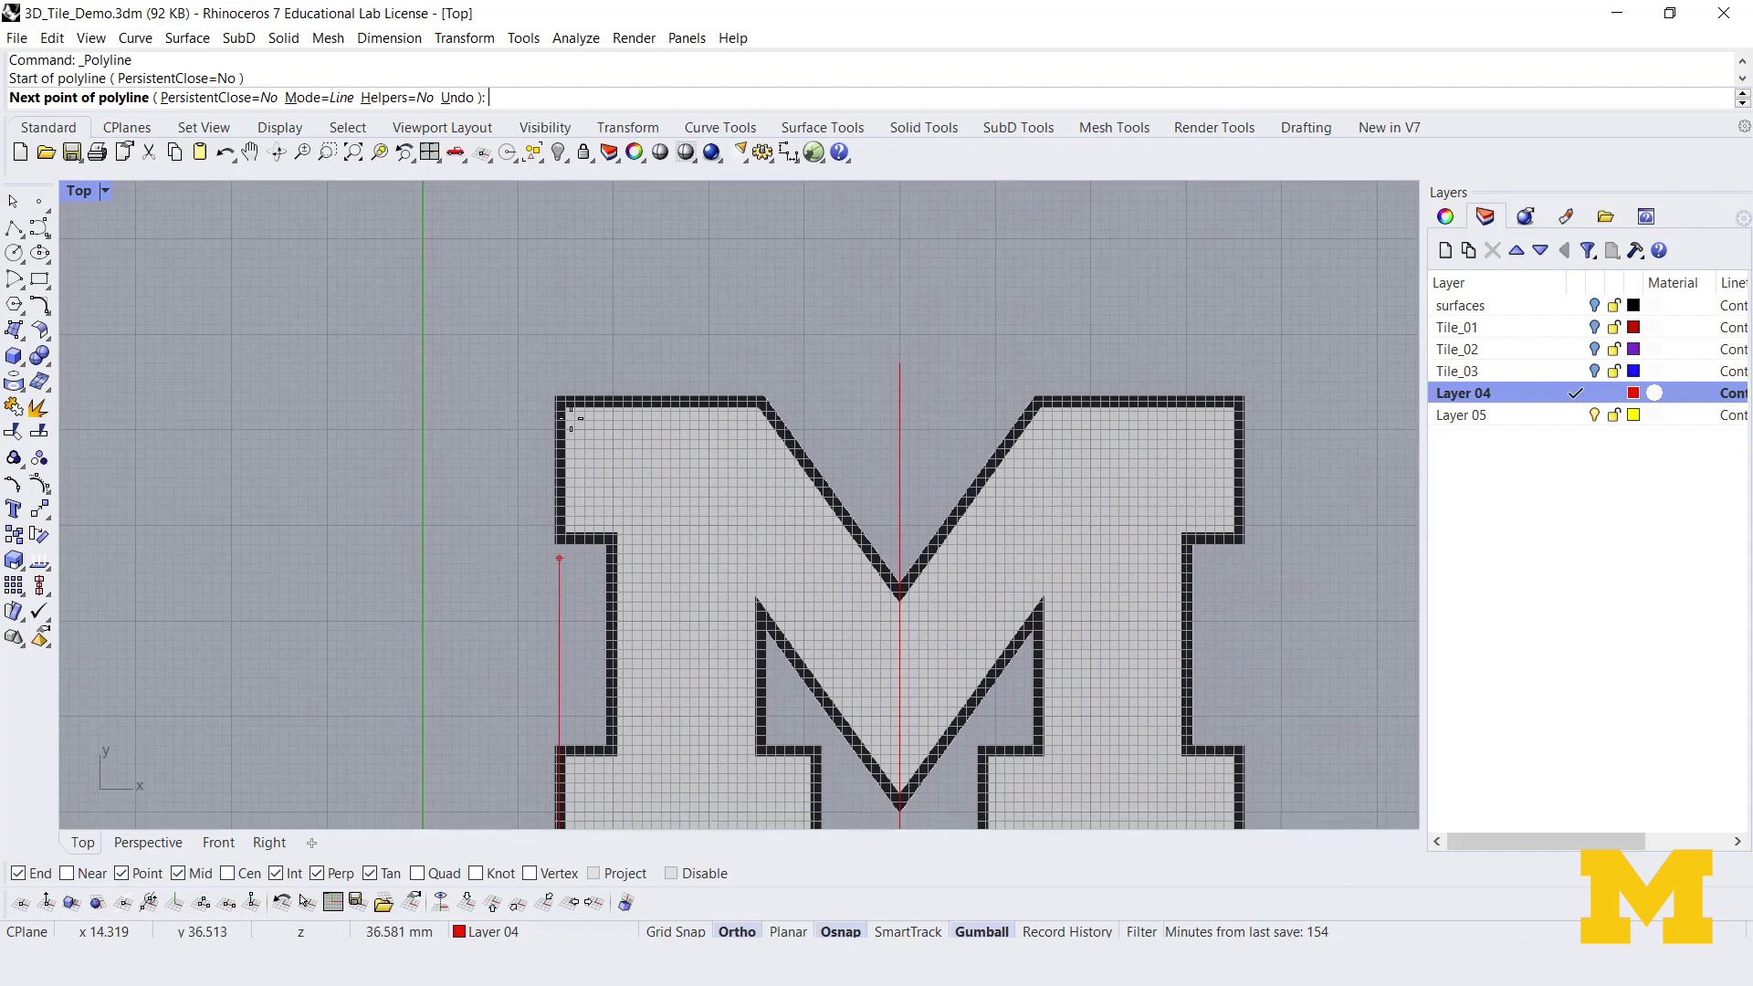
left_click(567, 345)
key("Return")
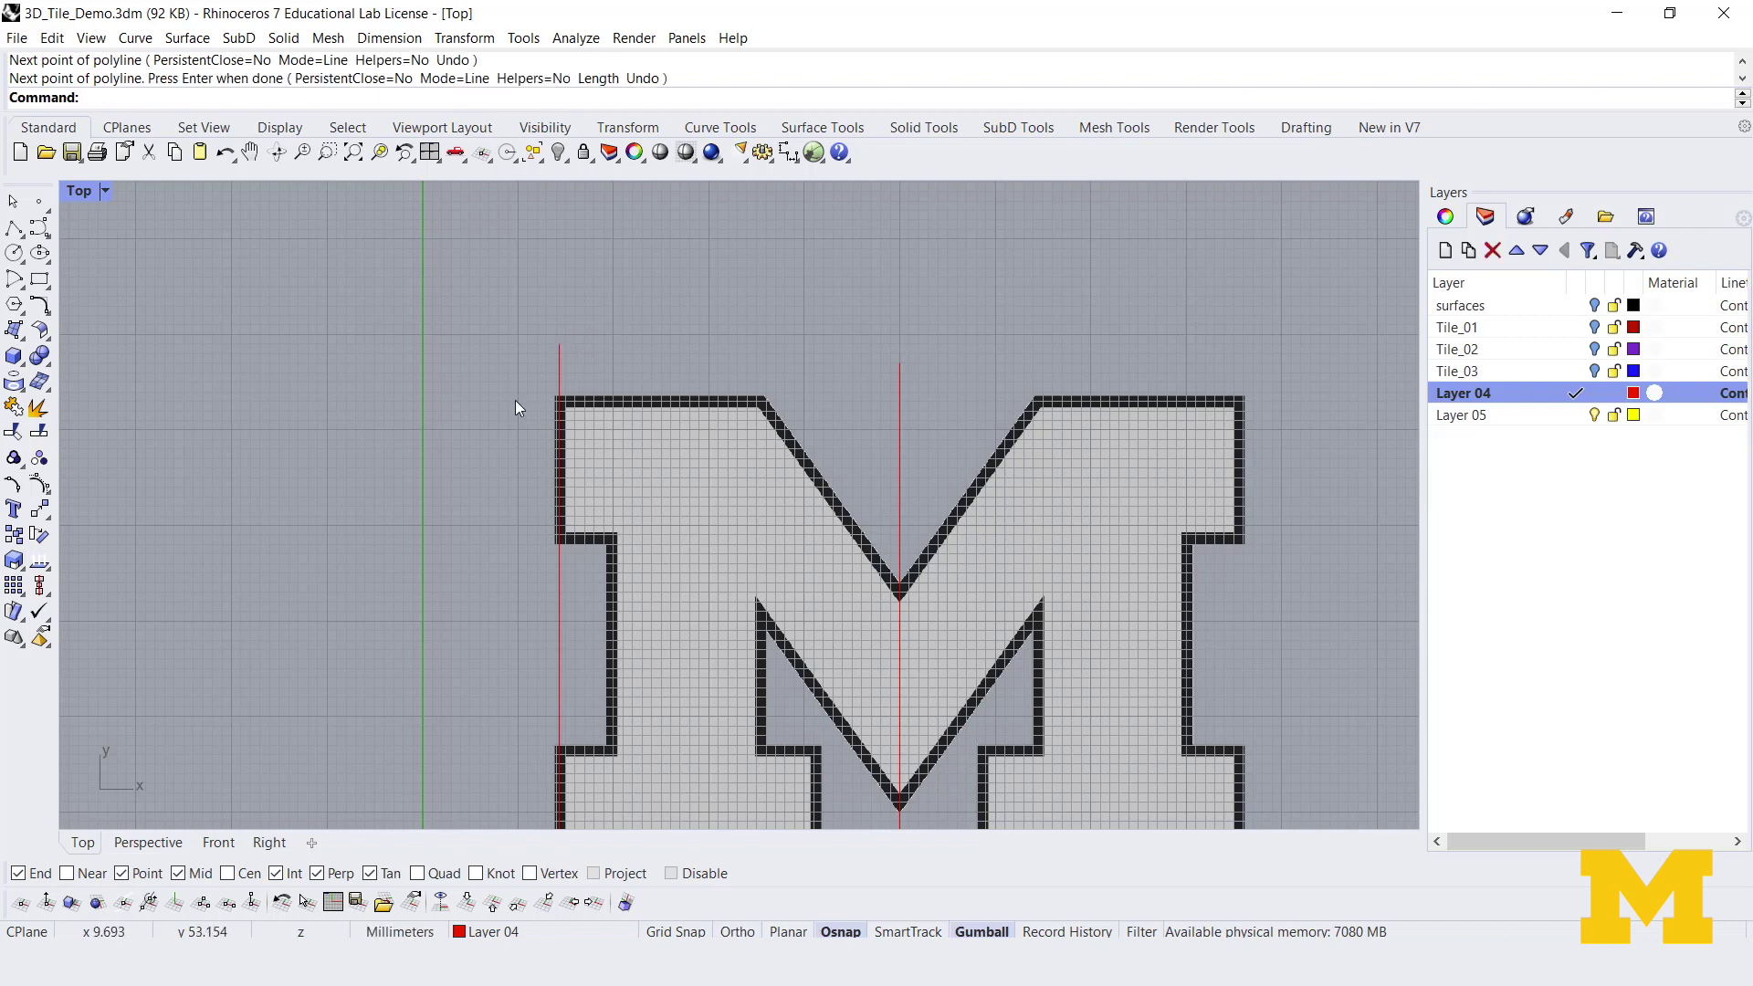
Draw horizontal guide lines along the M's top edge and its lower-left notch
key("Return")
left_click(548, 403)
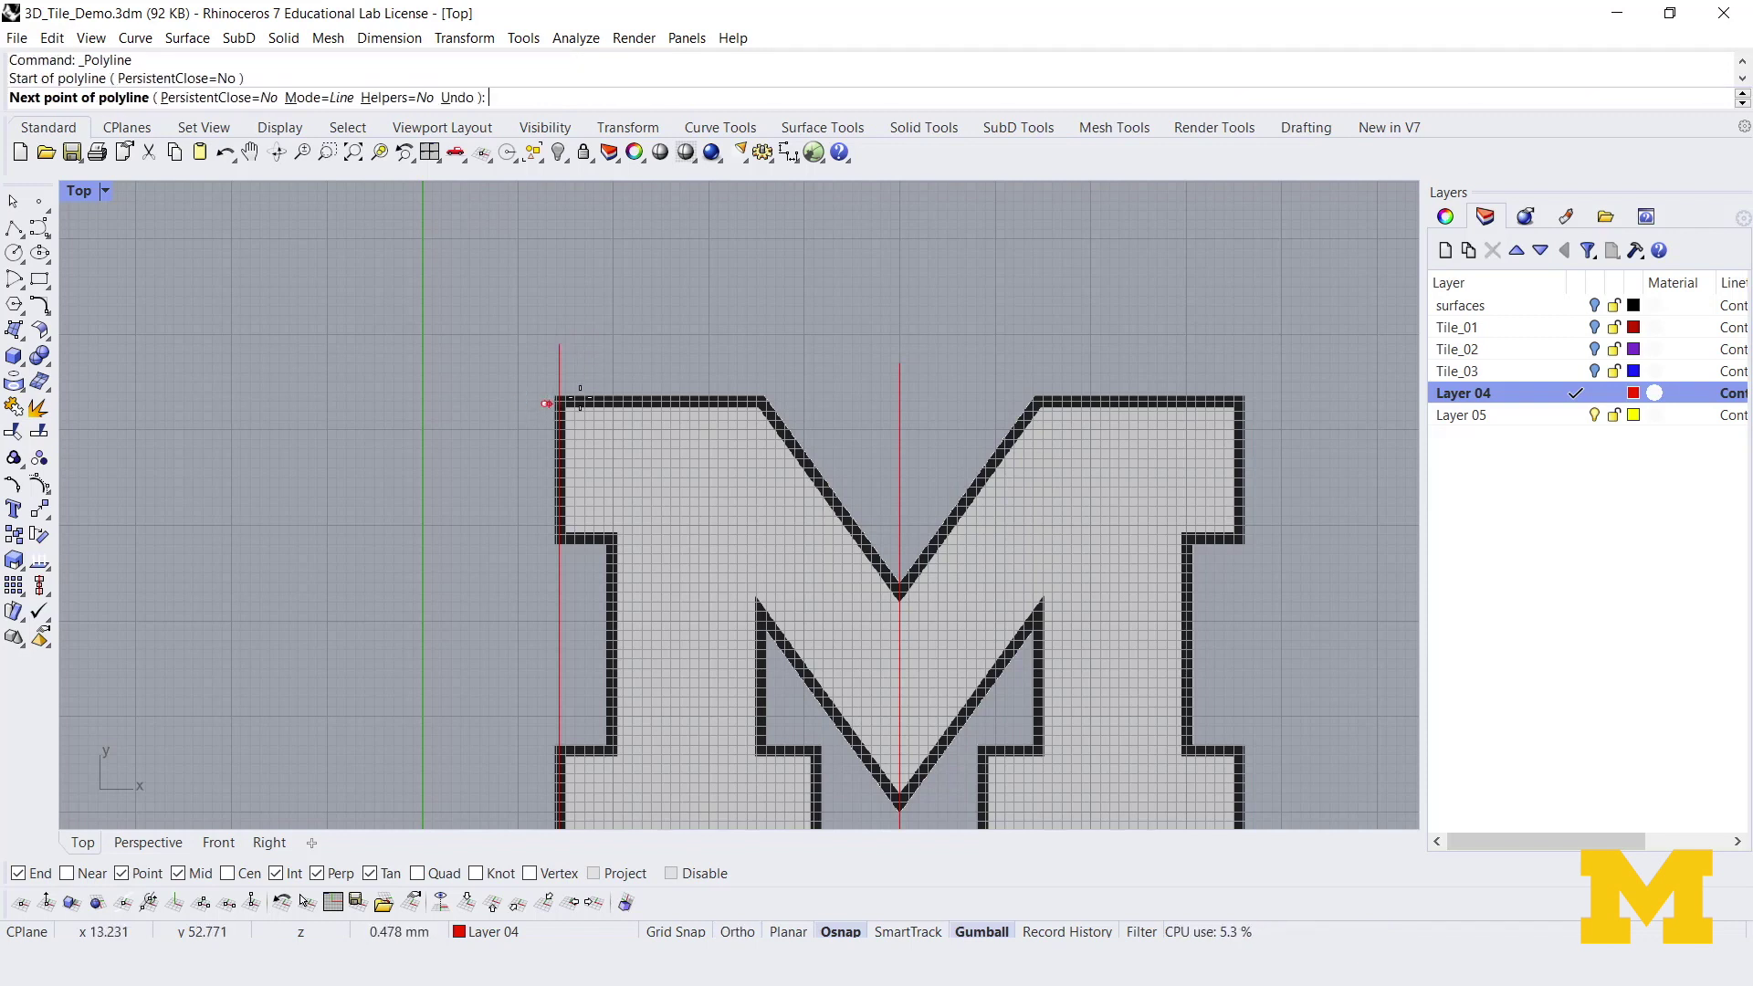
left_click(825, 402)
key("Return")
key("Down")
key("Down")
key("Down")
key("Down")
key("Down")
key("Left")
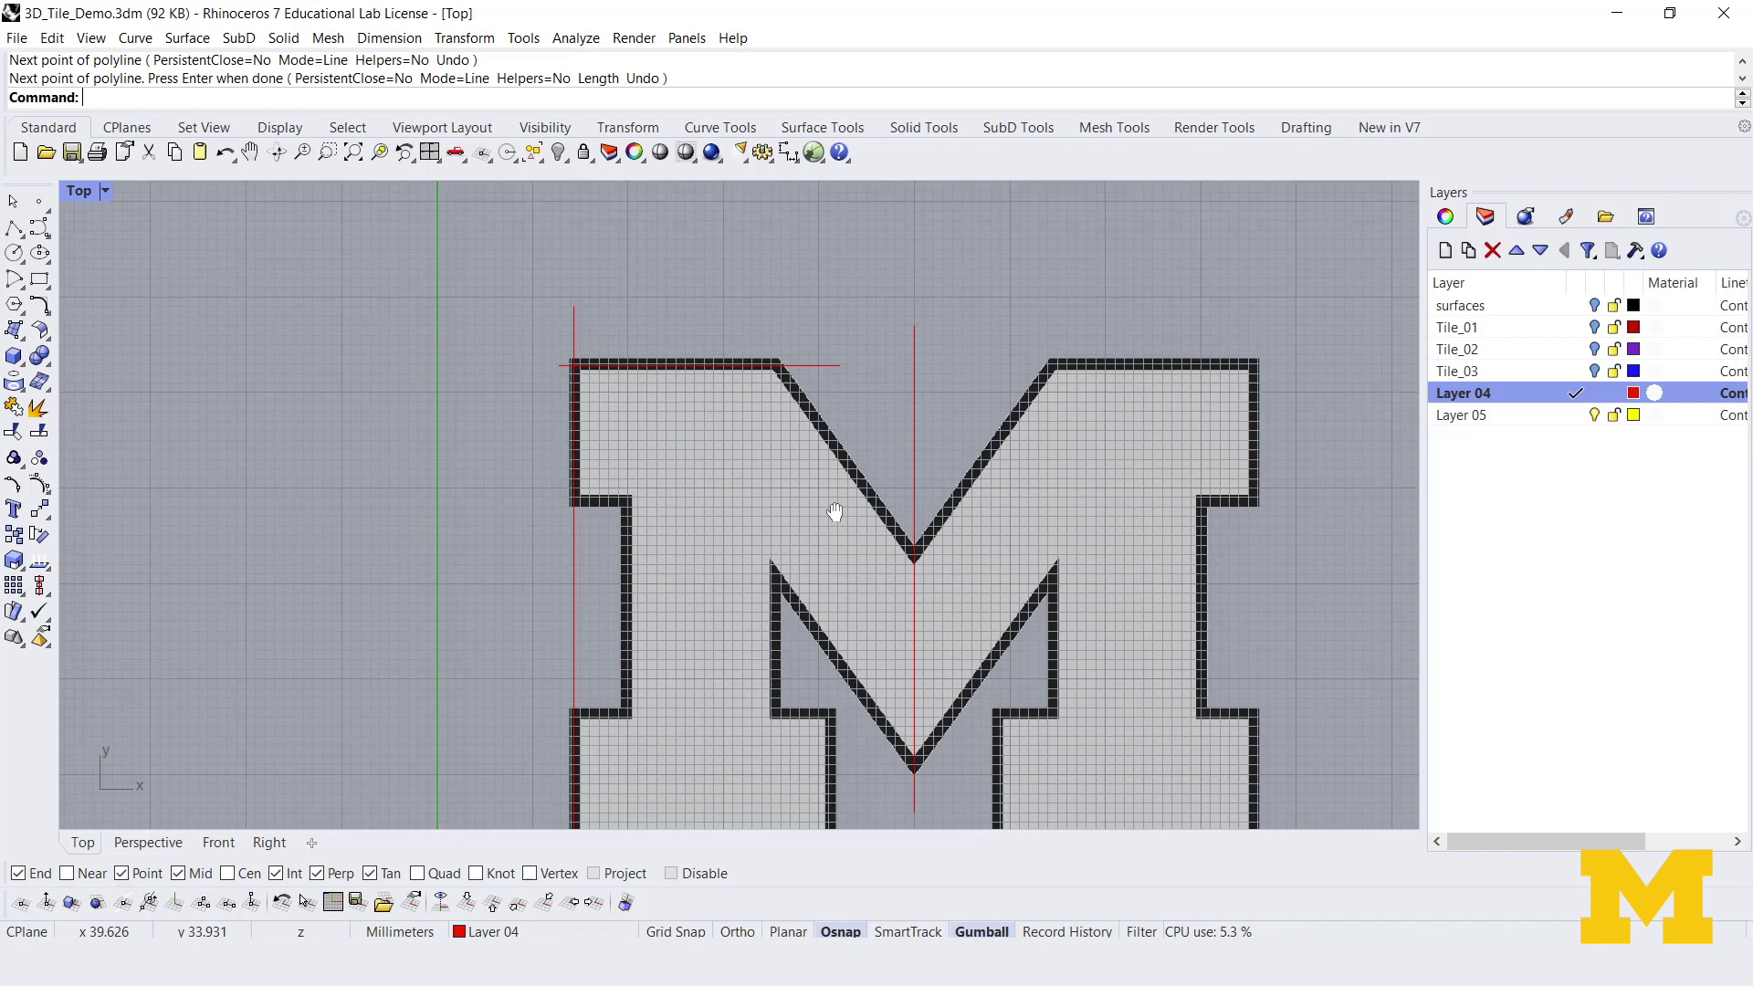
key("Return")
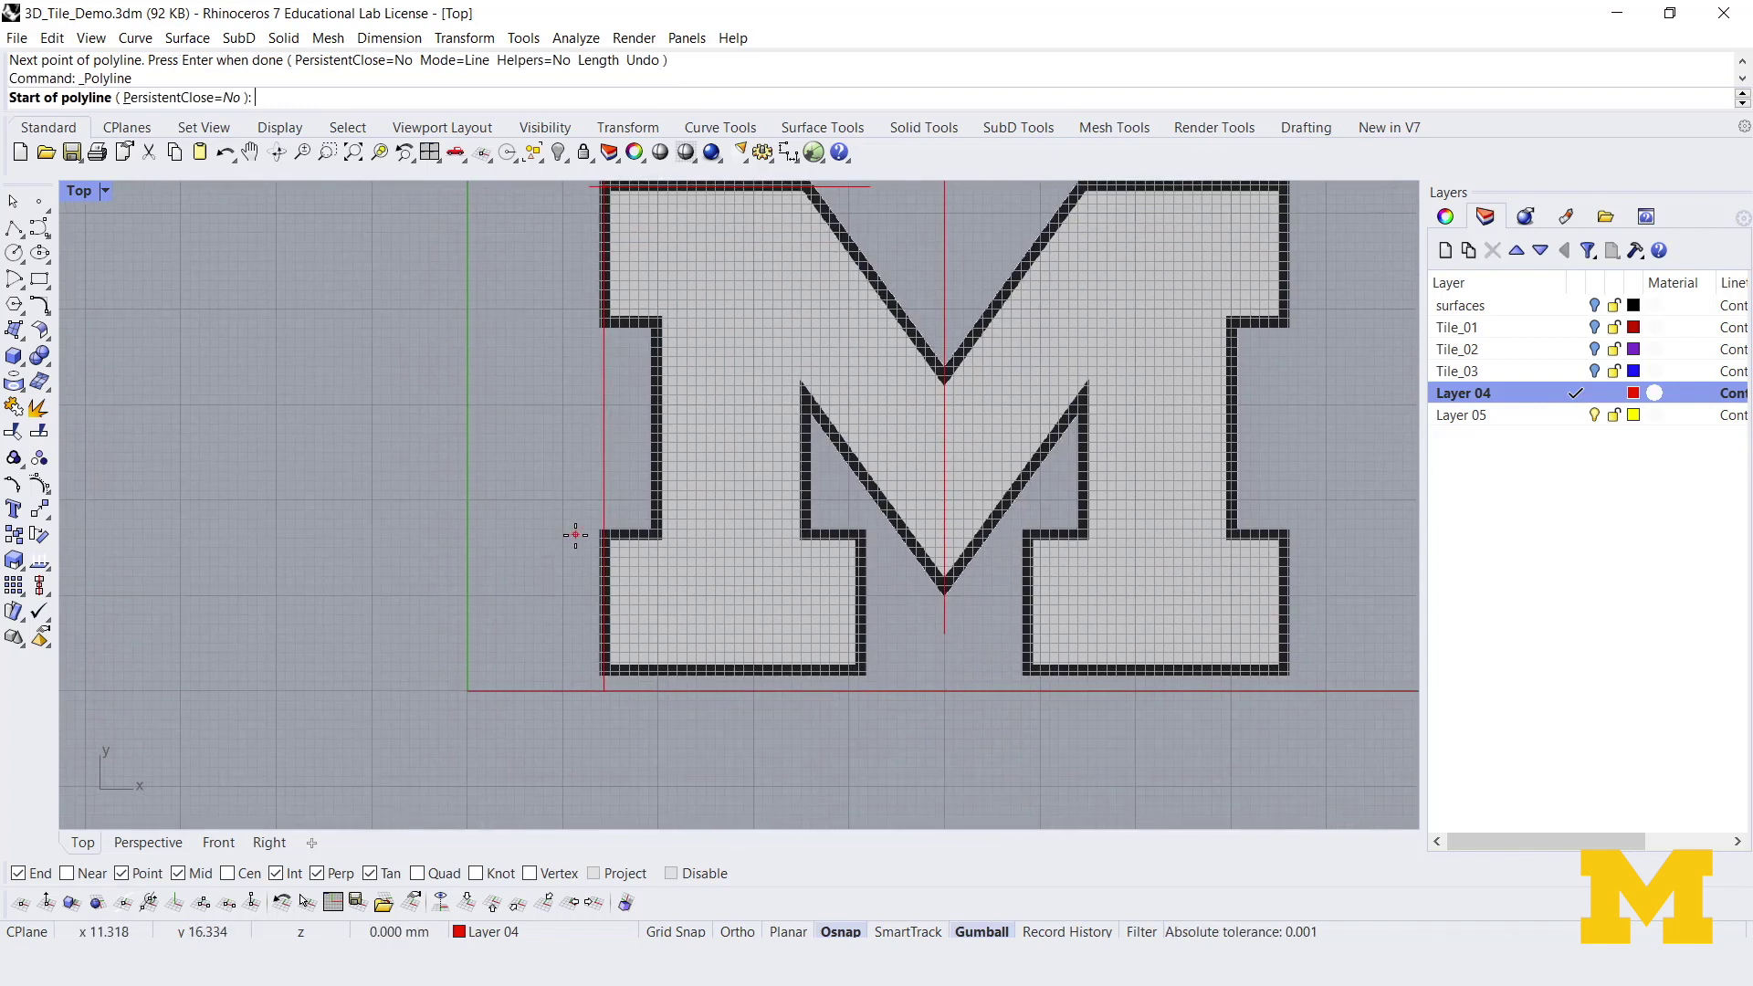
left_click(581, 536)
key("F8")
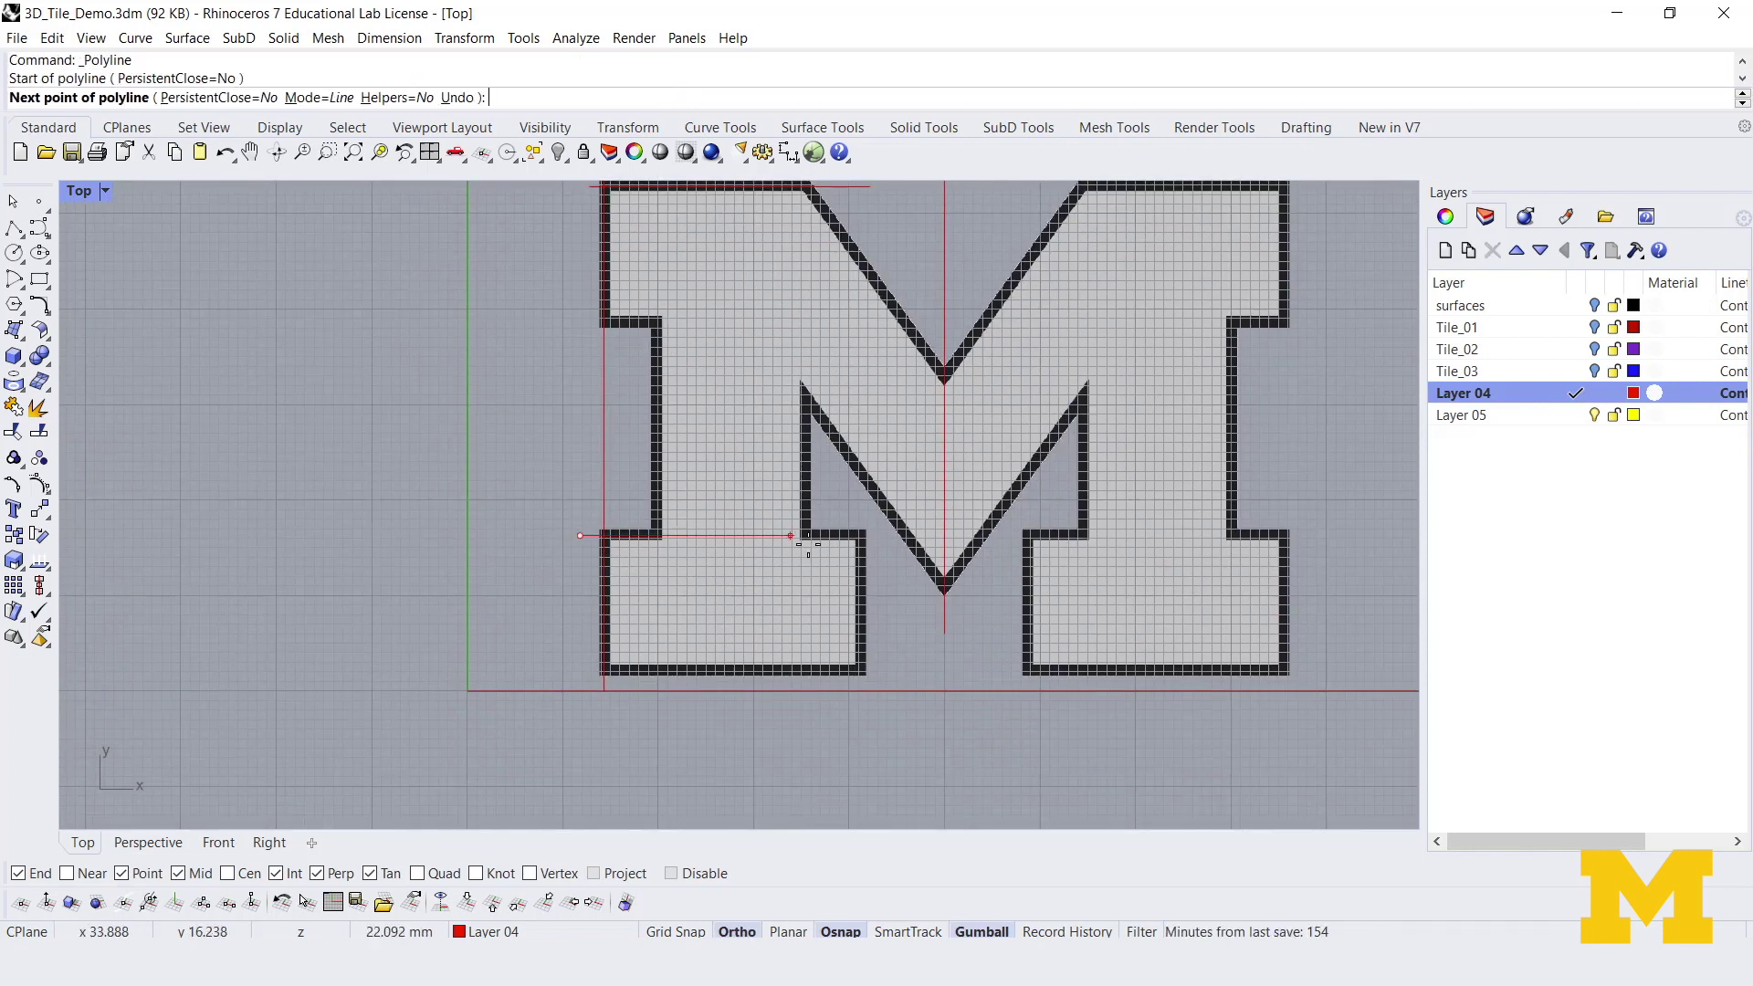
left_click(881, 536)
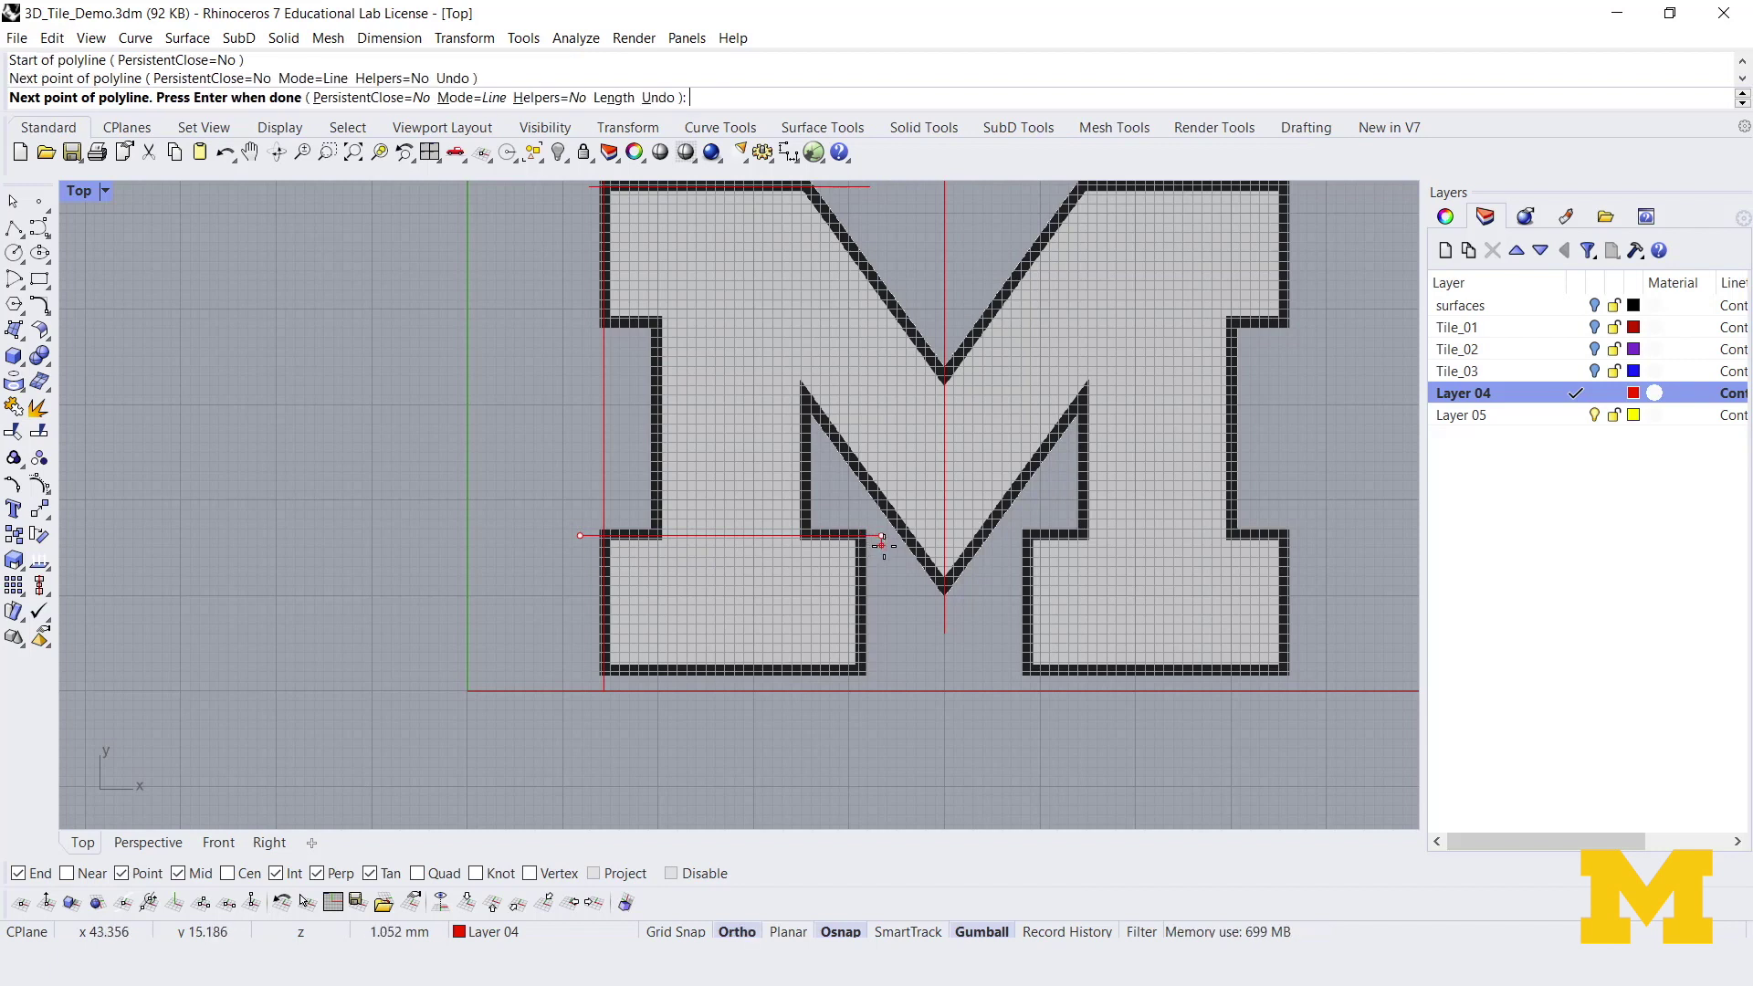
key("Return")
Draw a horizontal guide line along the M's bottom edge
right_click_drag(893, 652, 838, 646)
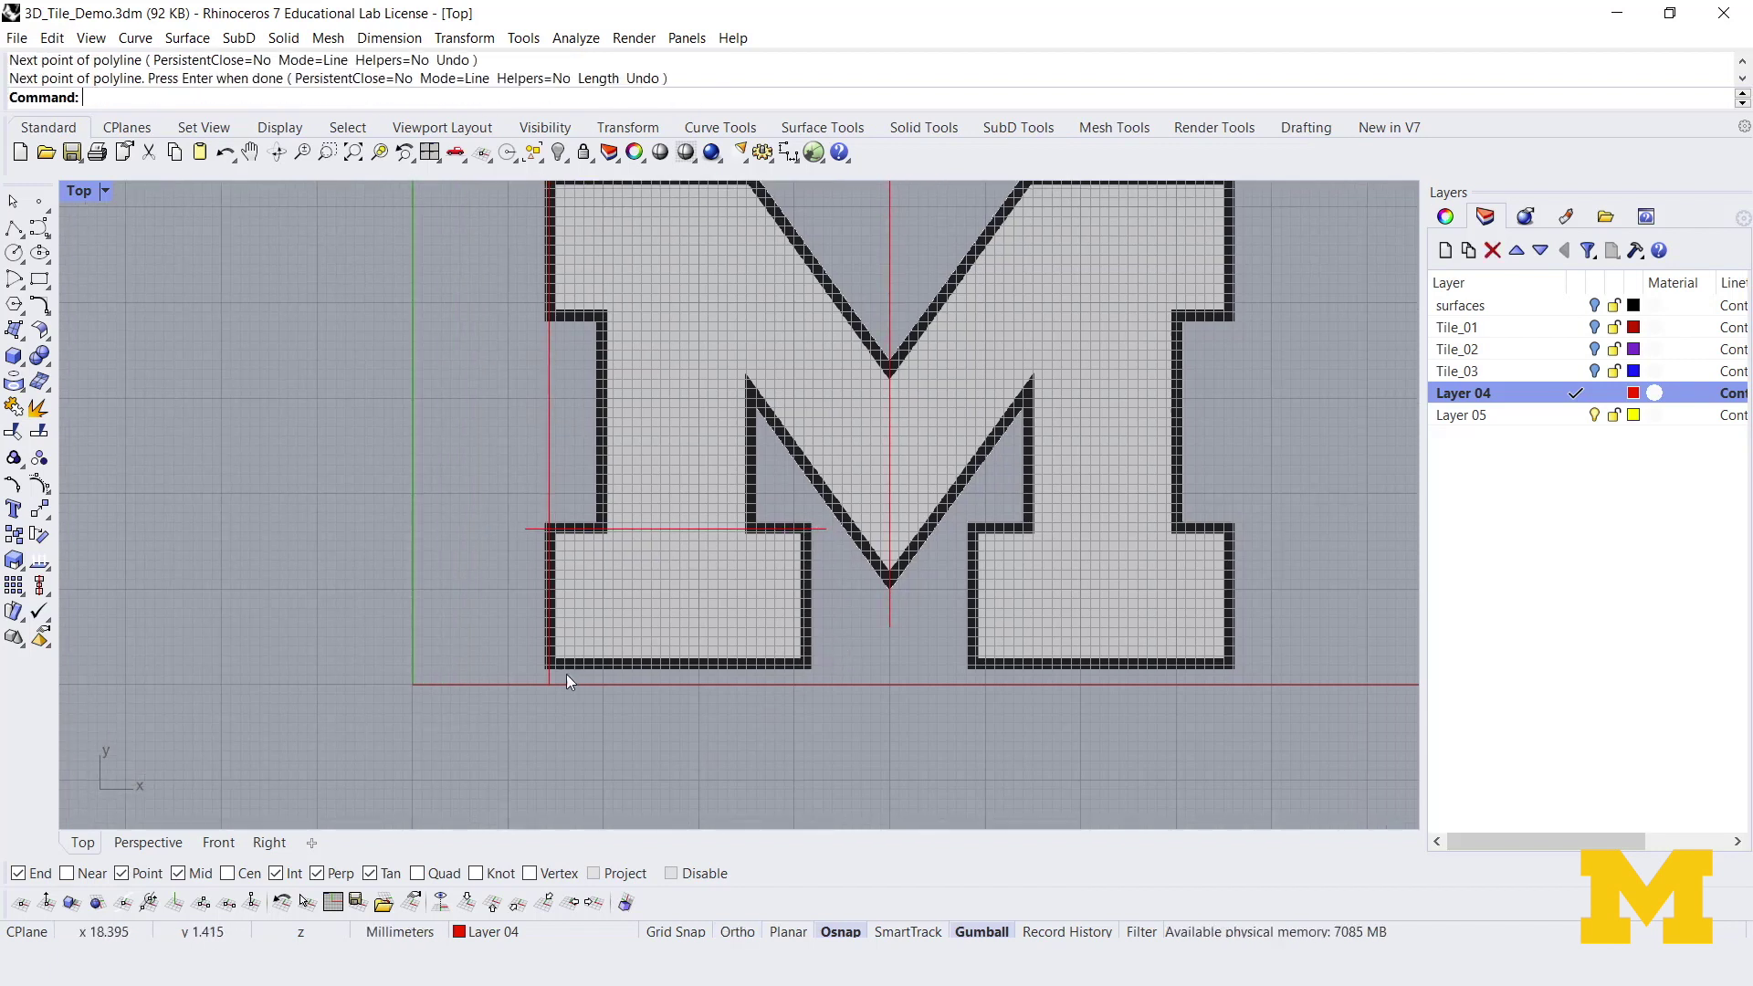
right_click(500, 664)
left_click(529, 664)
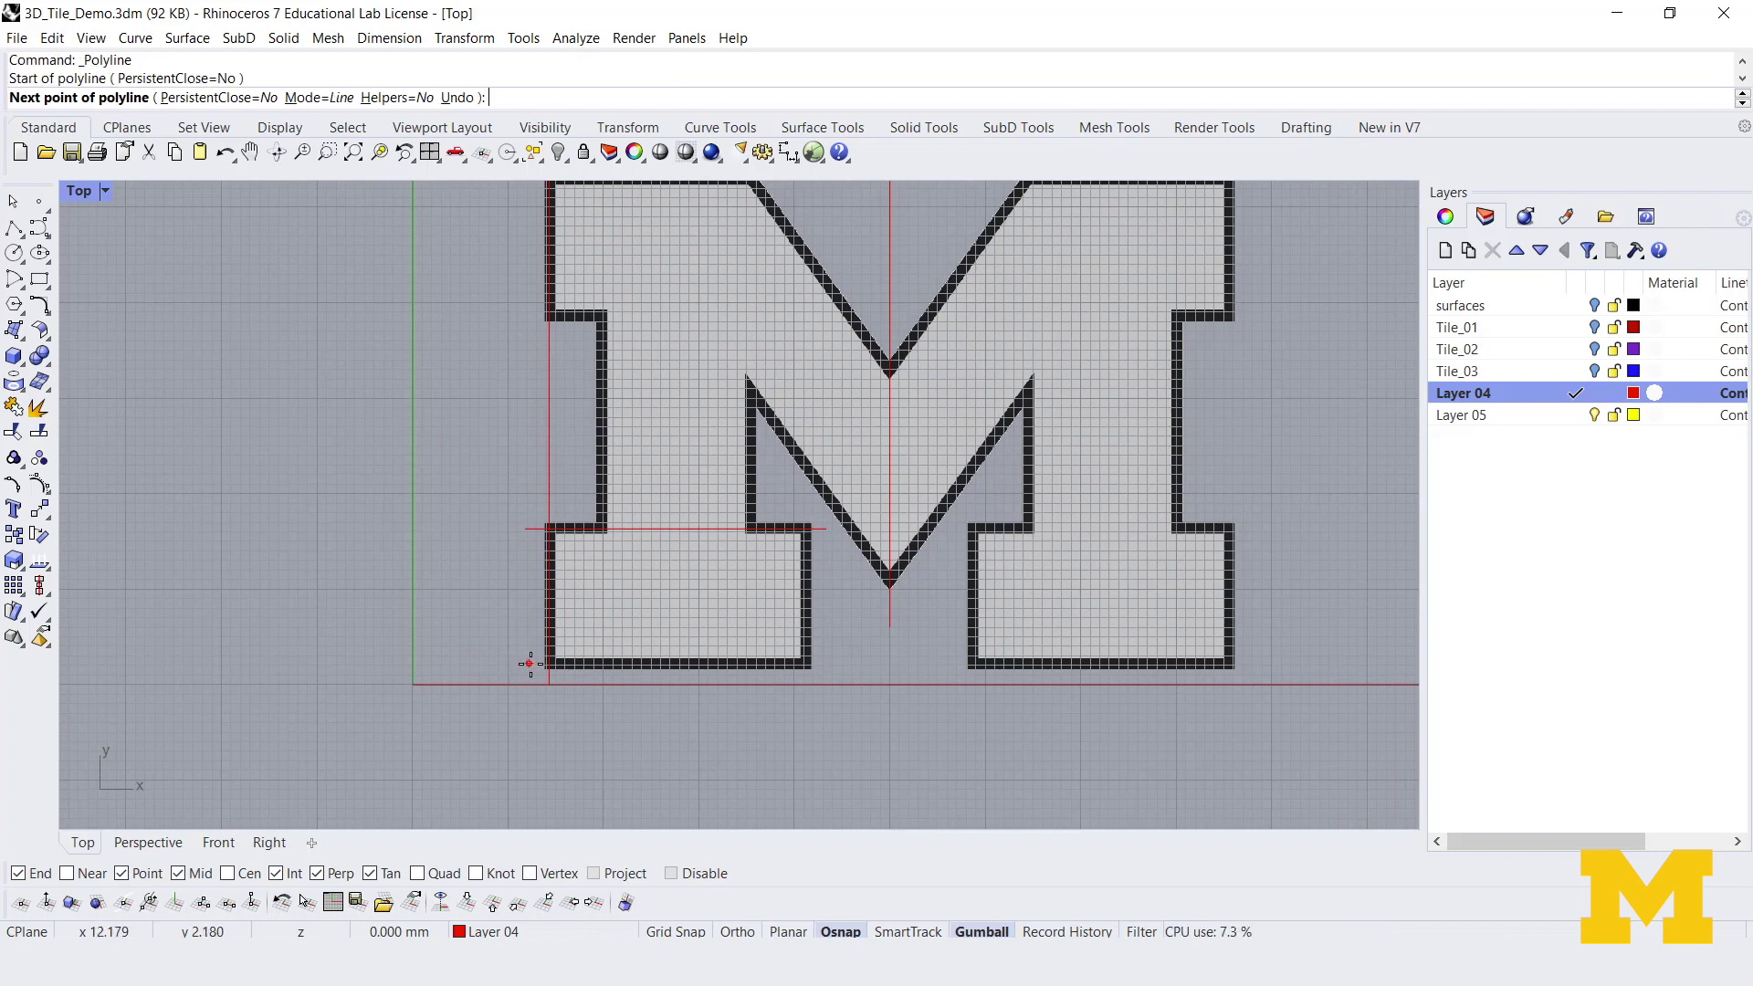
key("F8")
left_click(830, 665)
key("Return")
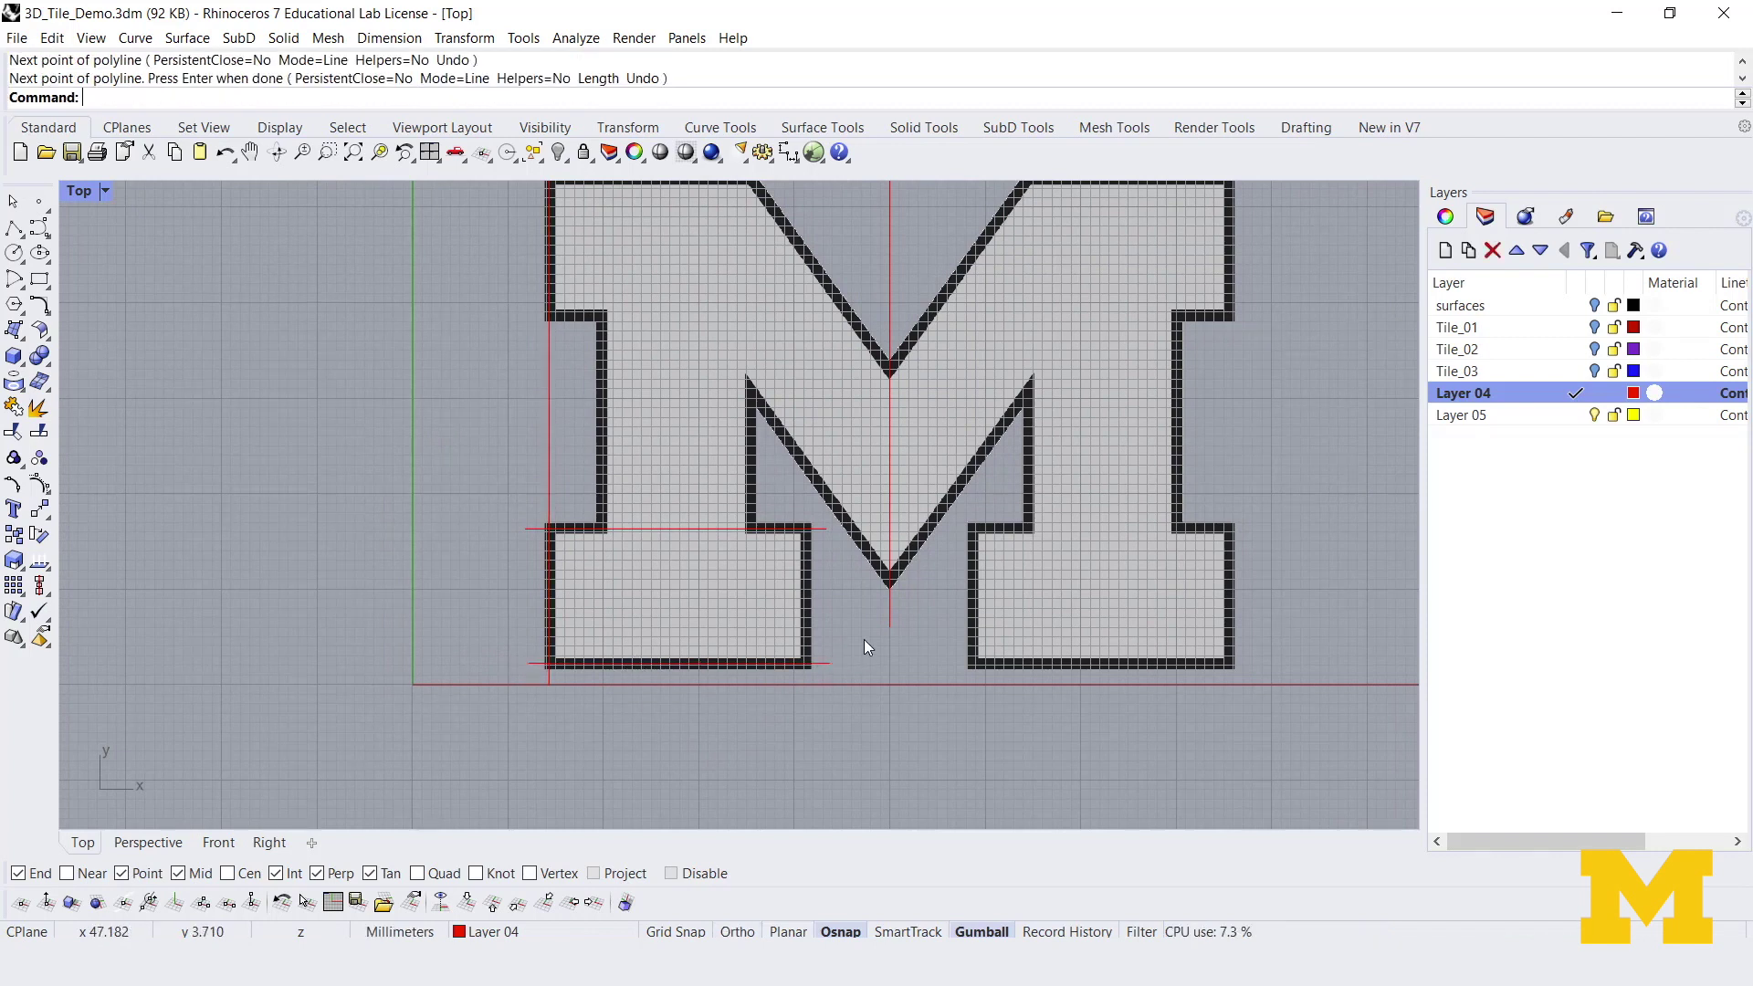
Draw vertical guide lines at the left leg's inner edge and the upper-left notch corner
right_click(827, 548)
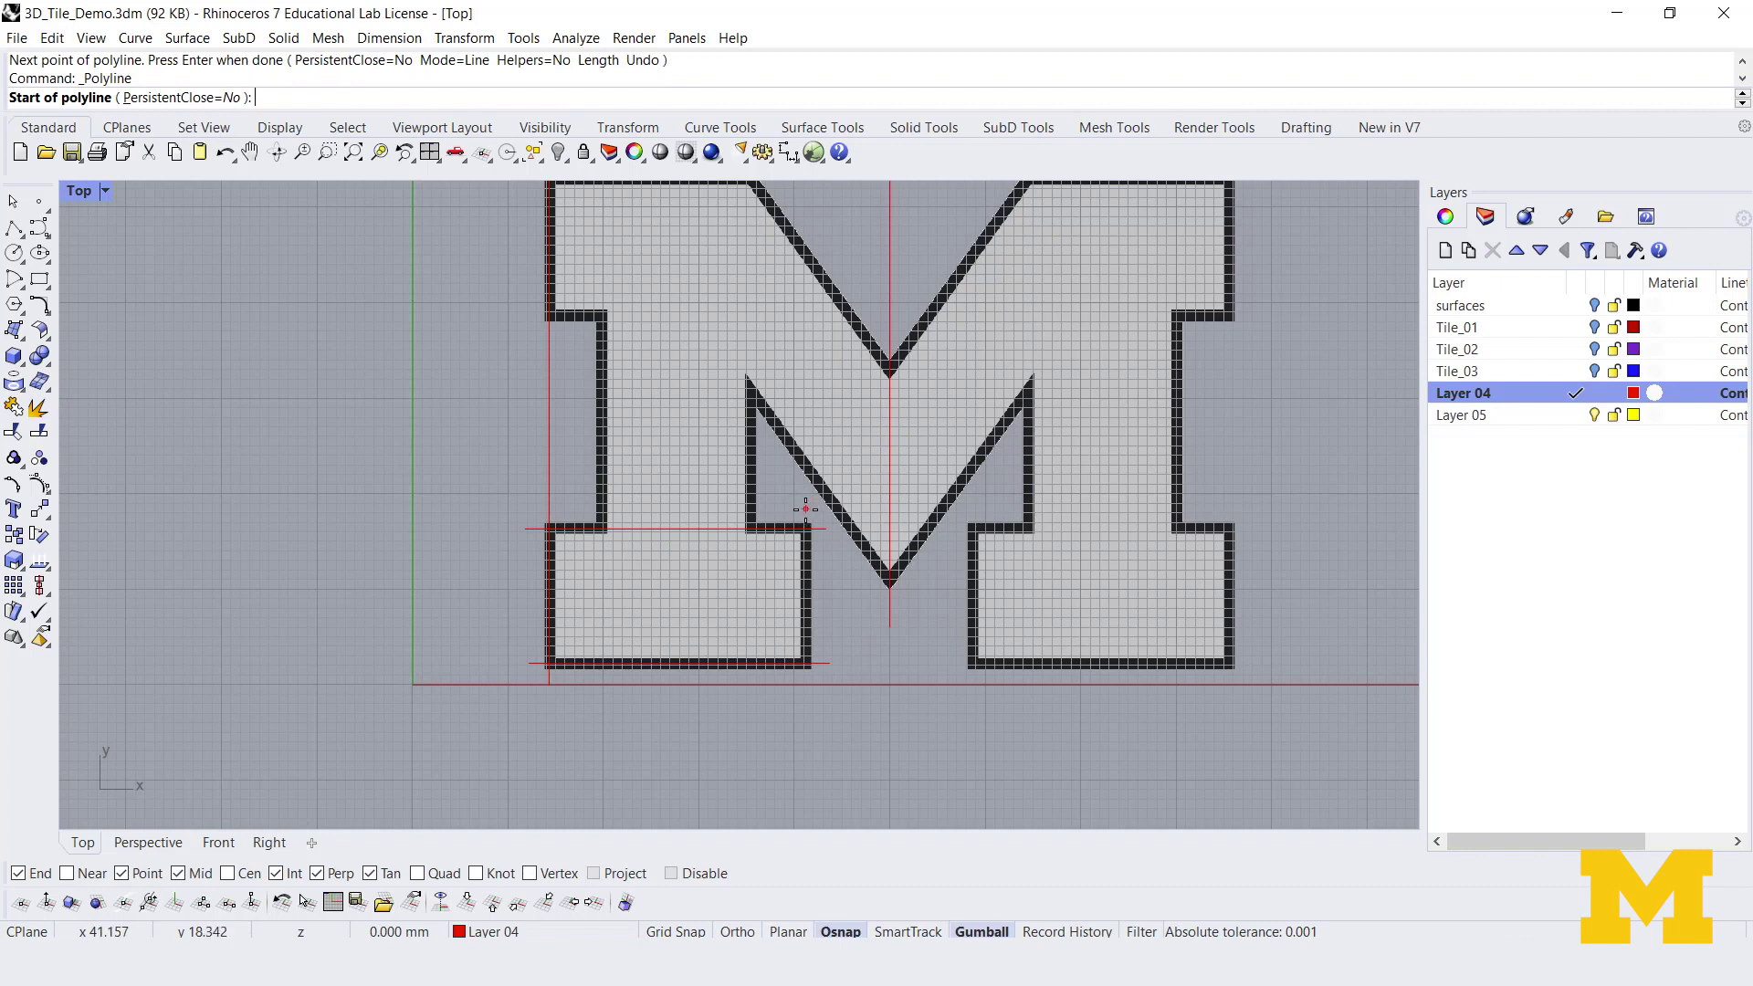
left_click(805, 509)
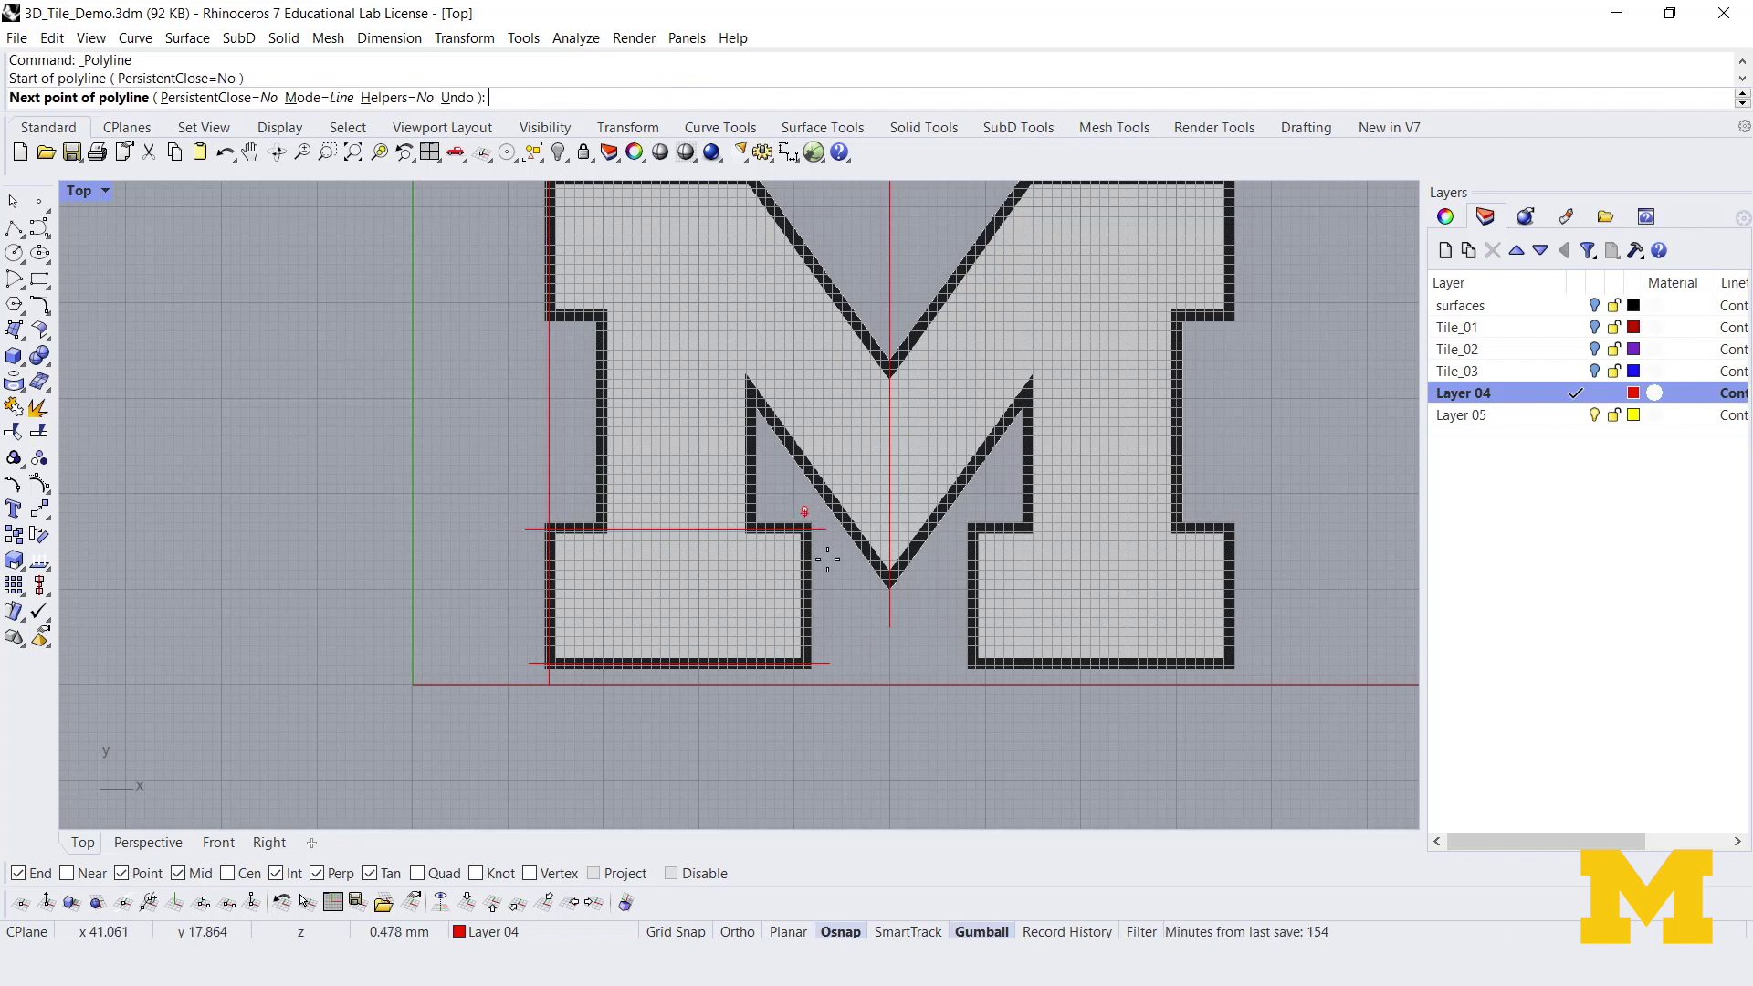
left_click(805, 714)
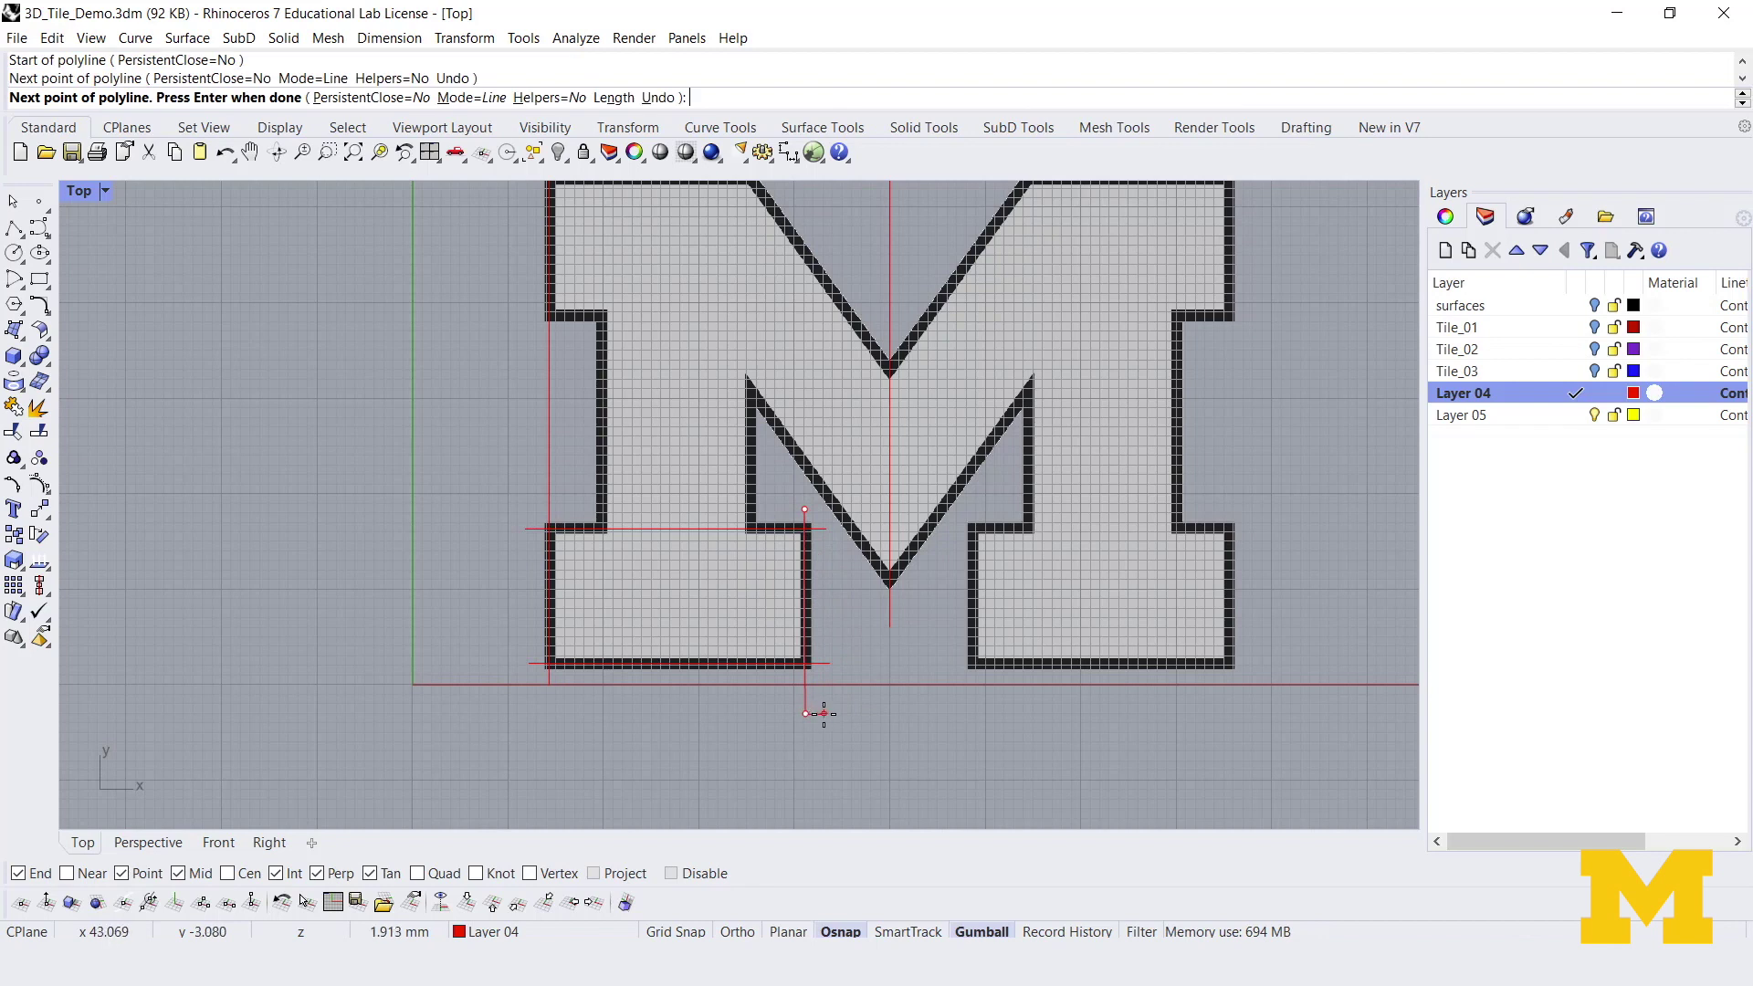
key("Return")
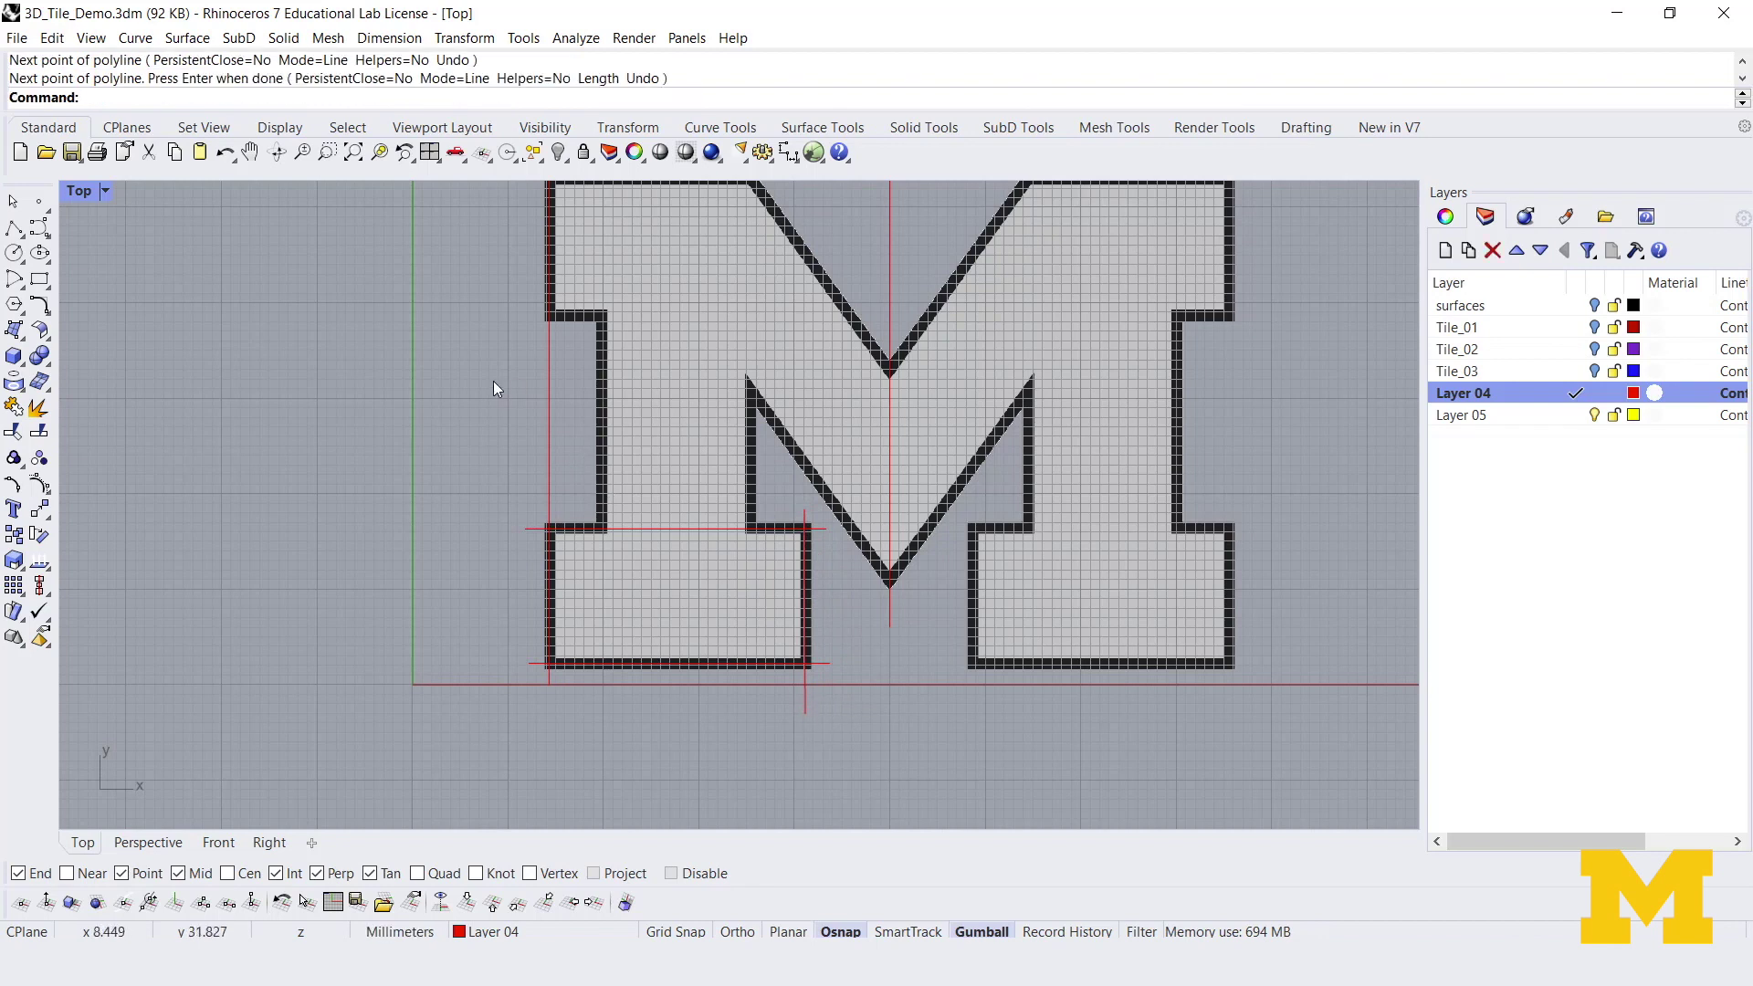
key("Return")
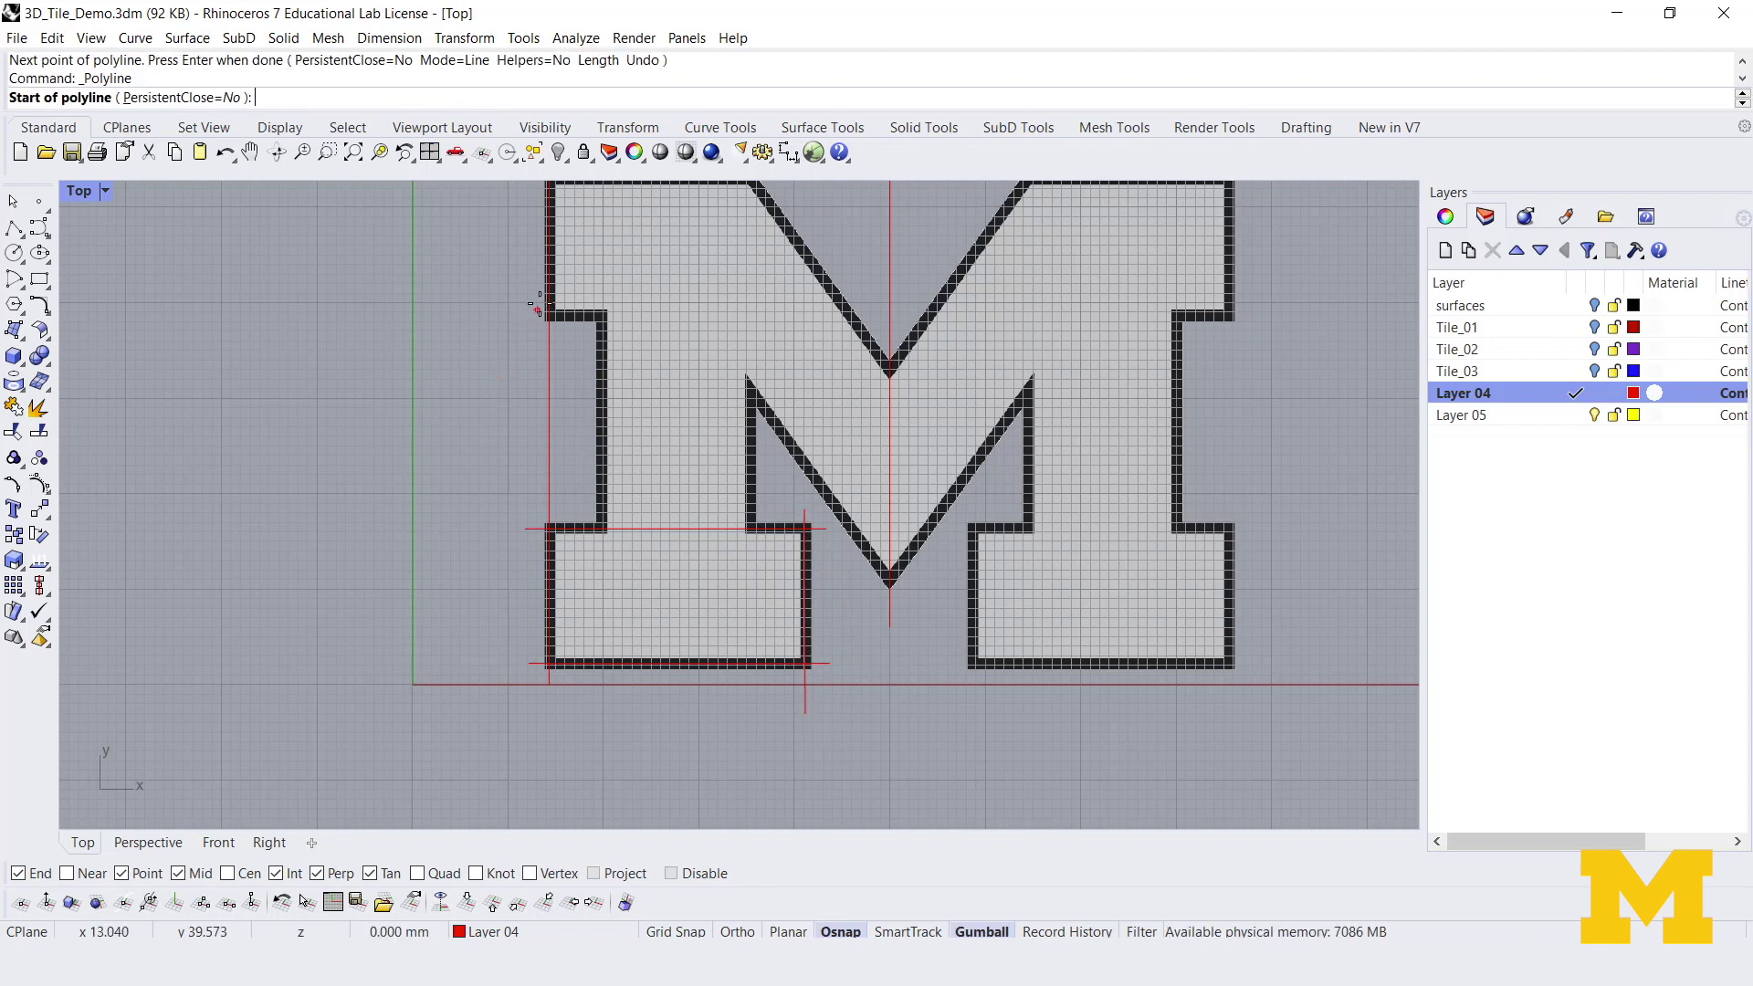
left_click(601, 289)
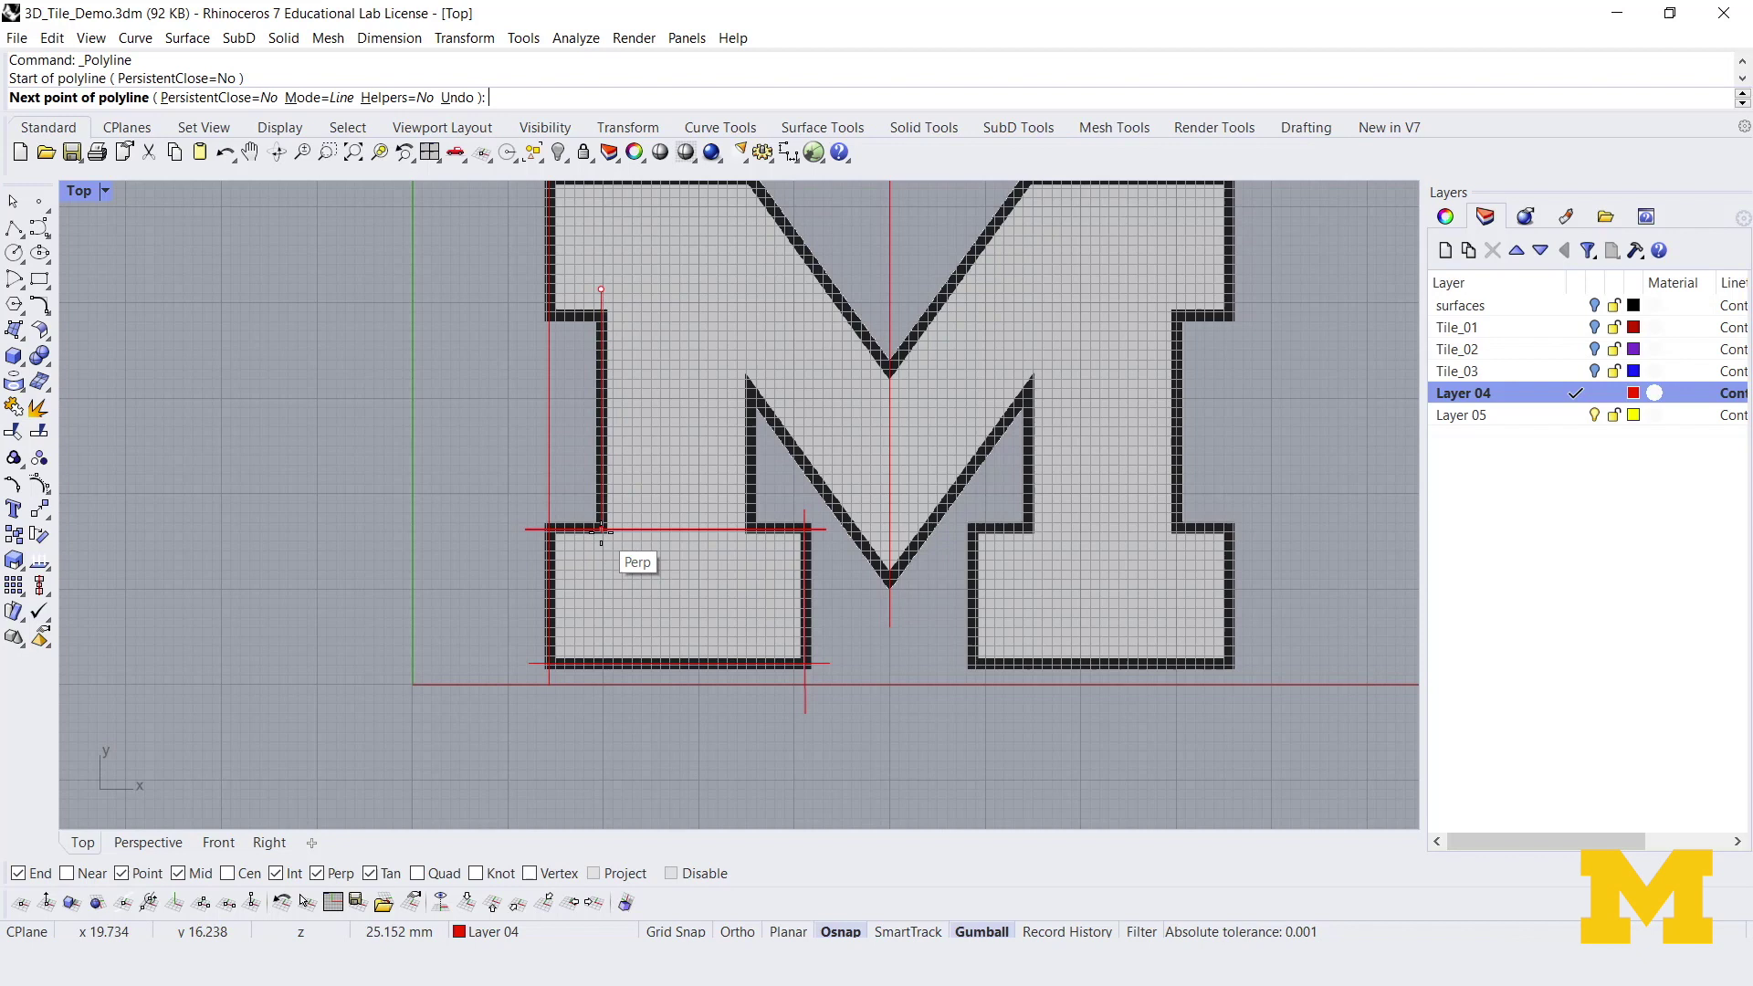
left_click(601, 531)
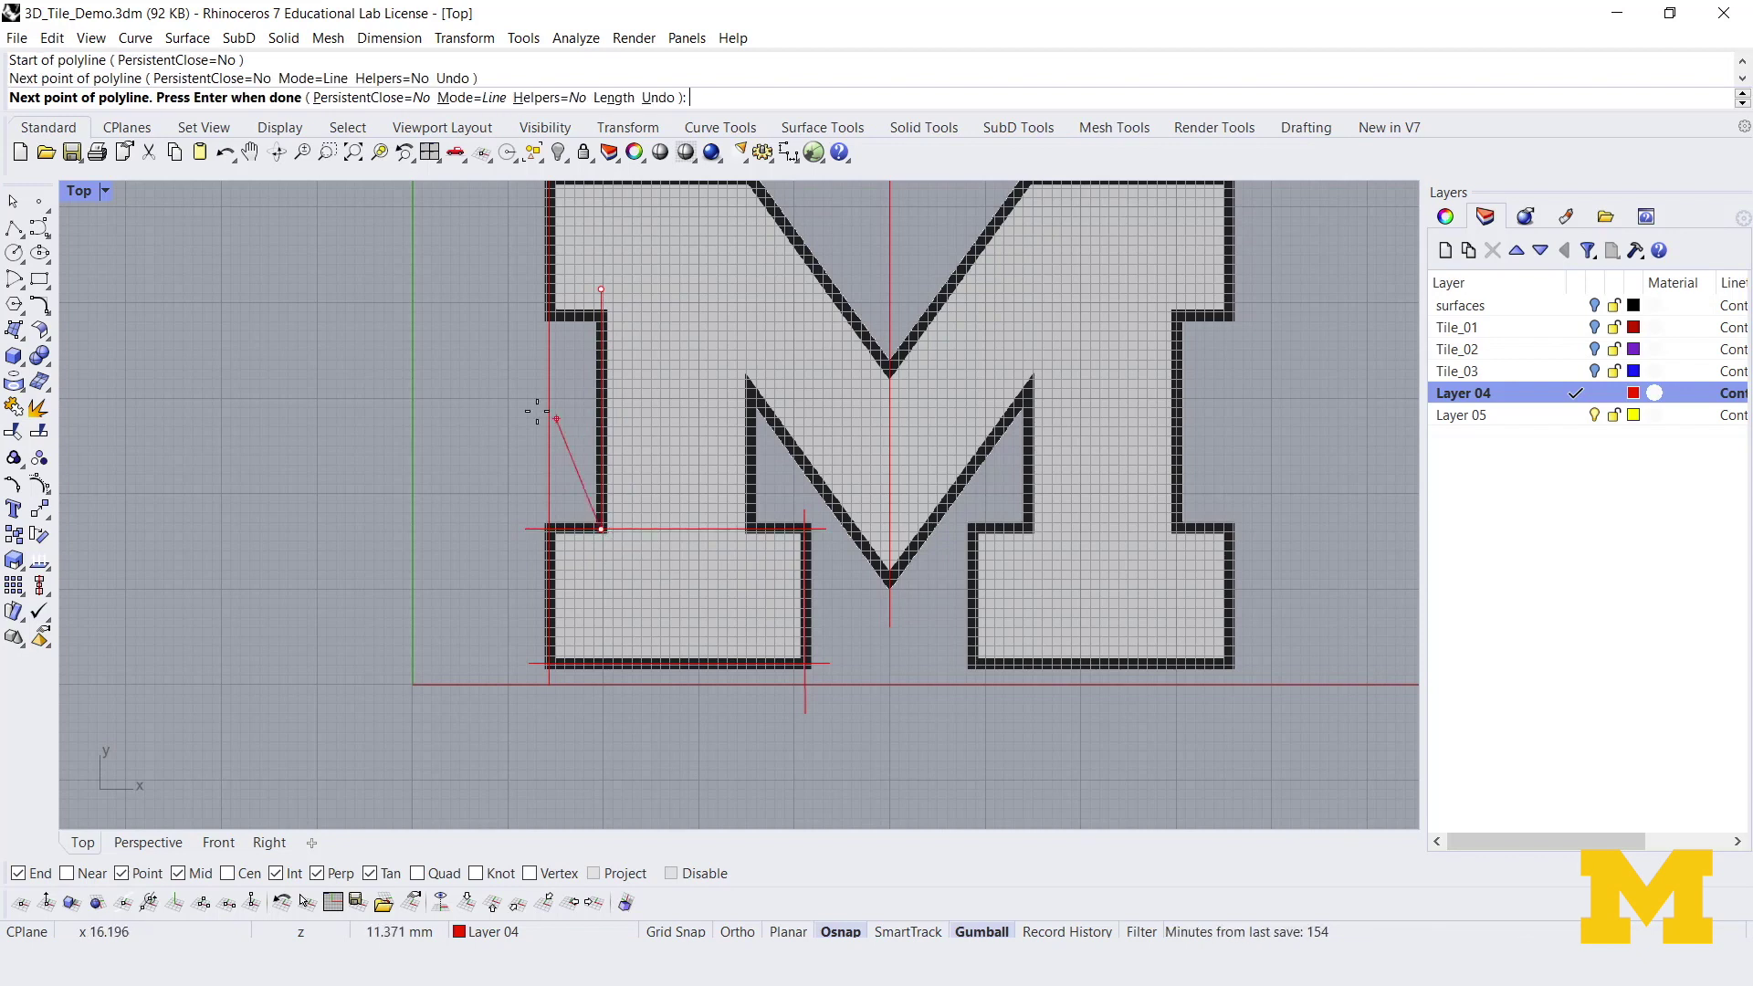
key("Return")
Draw a short horizontal guide line ending at the upper-left notch
right_click_drag(512, 354, 521, 381)
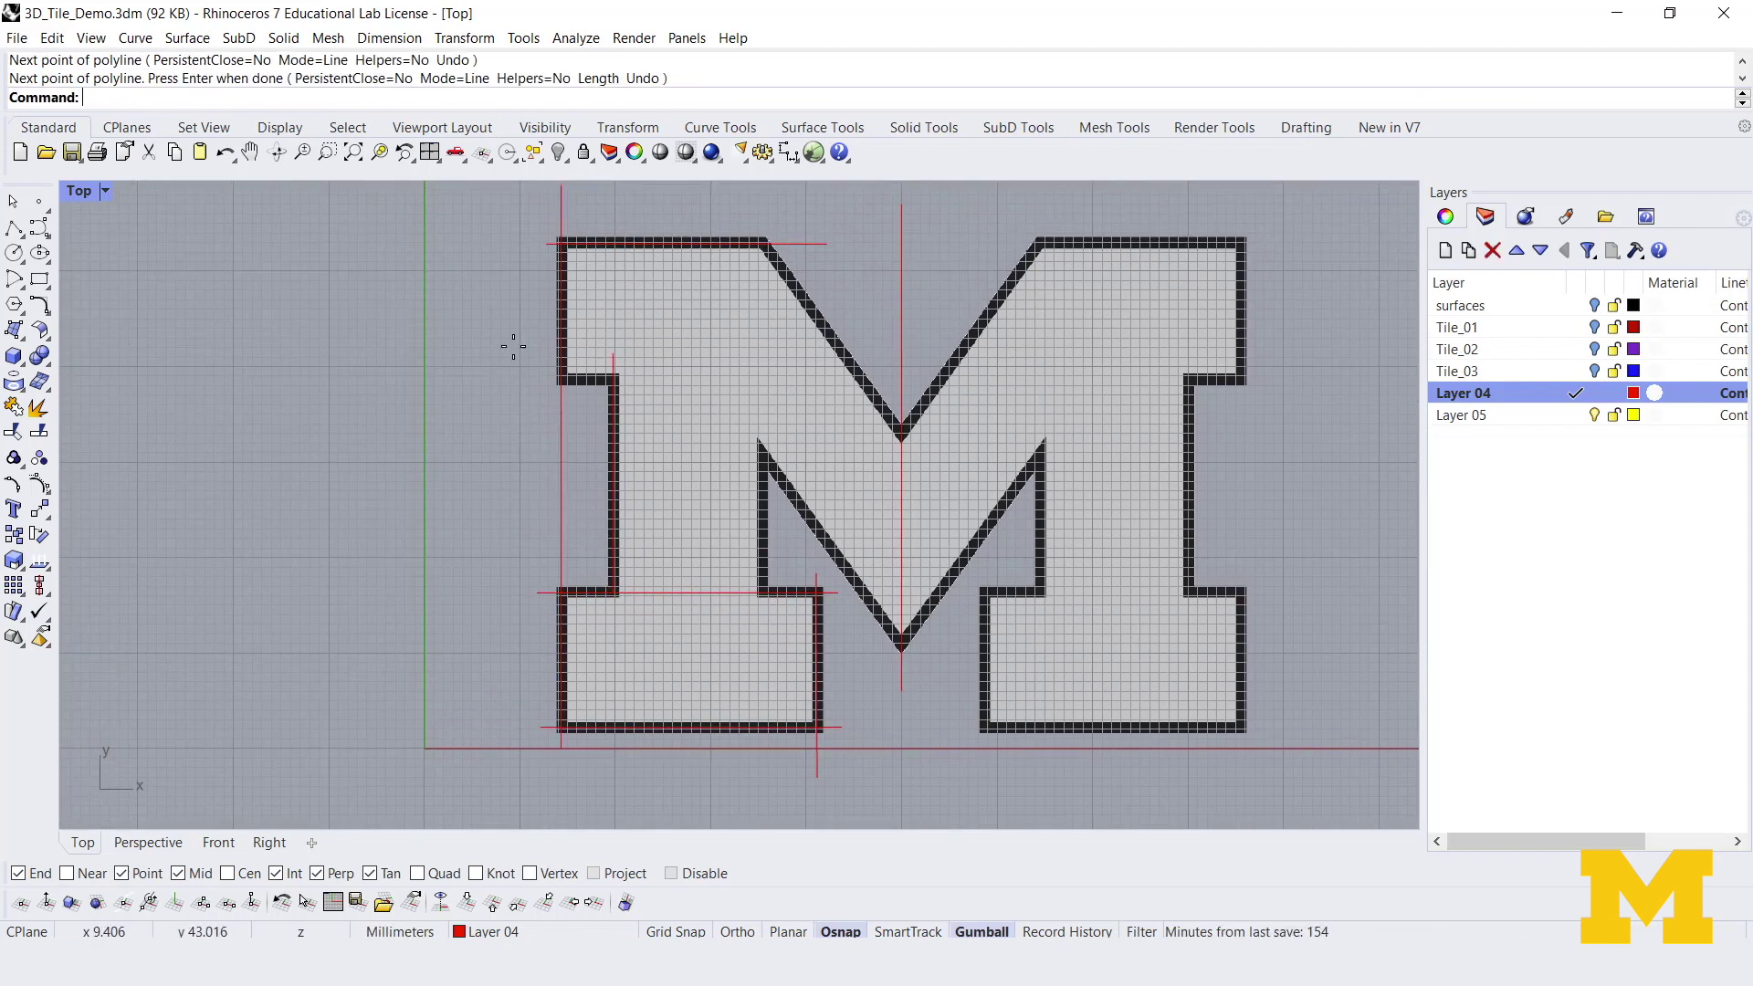
right_click(514, 346)
left_click(541, 381)
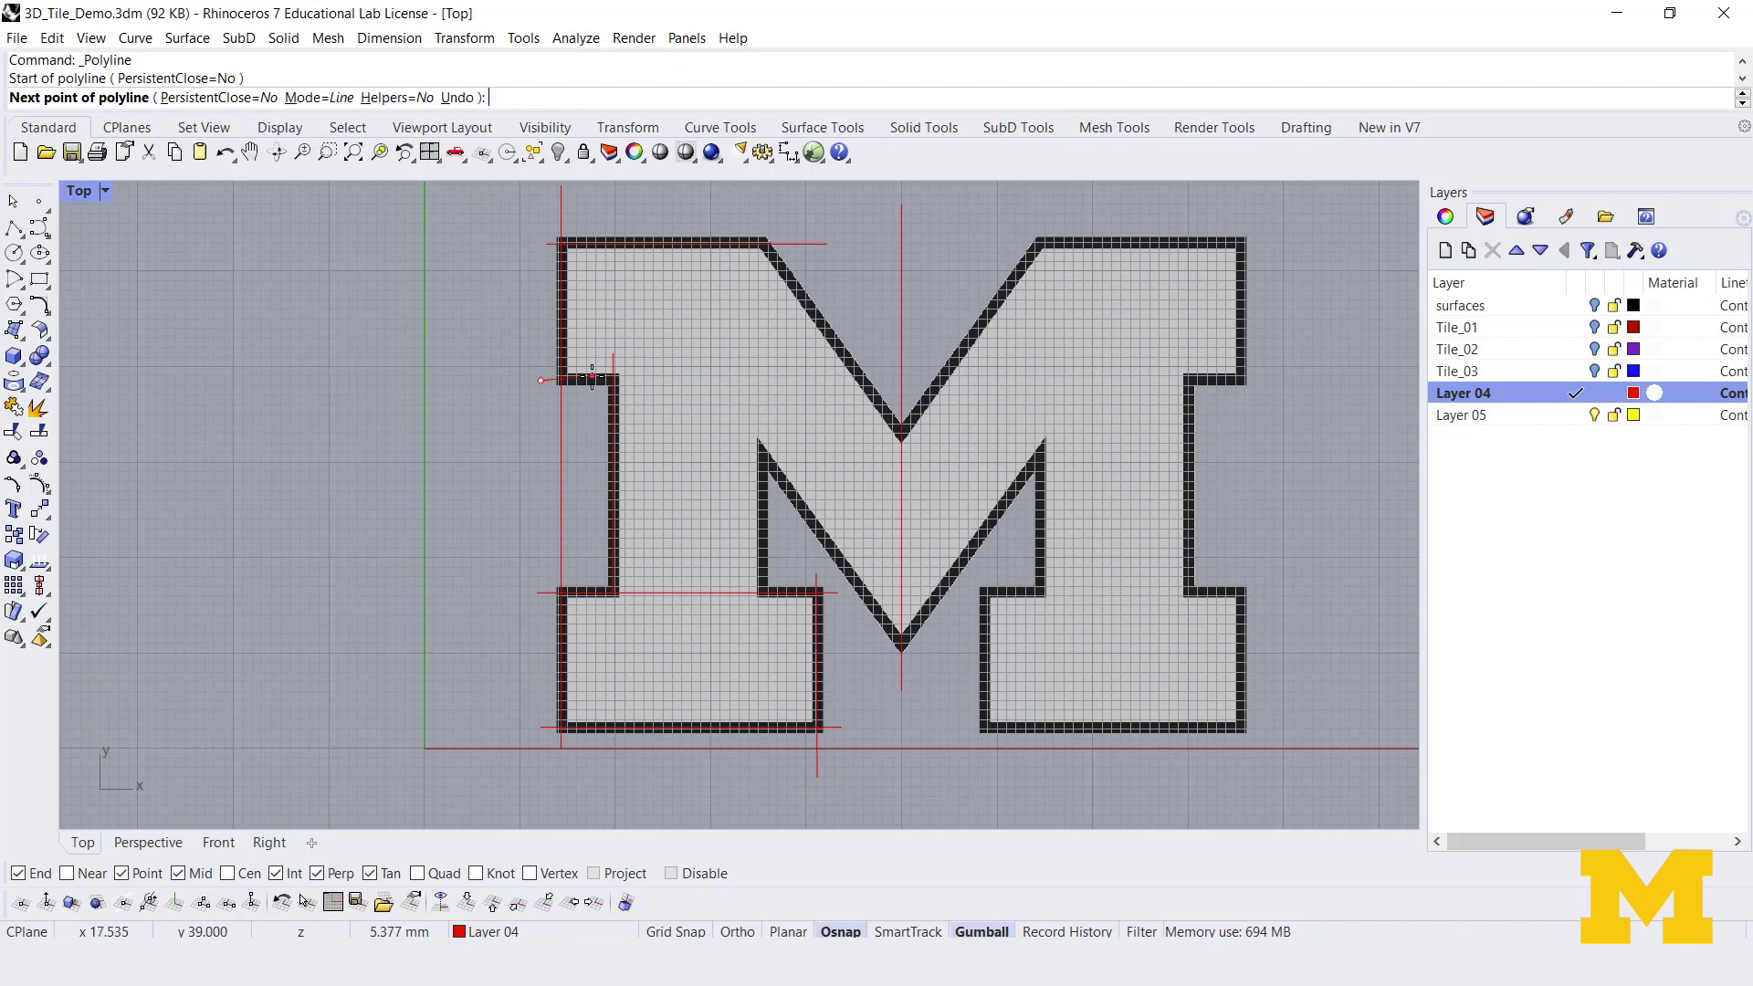
key("F8")
left_click(648, 380)
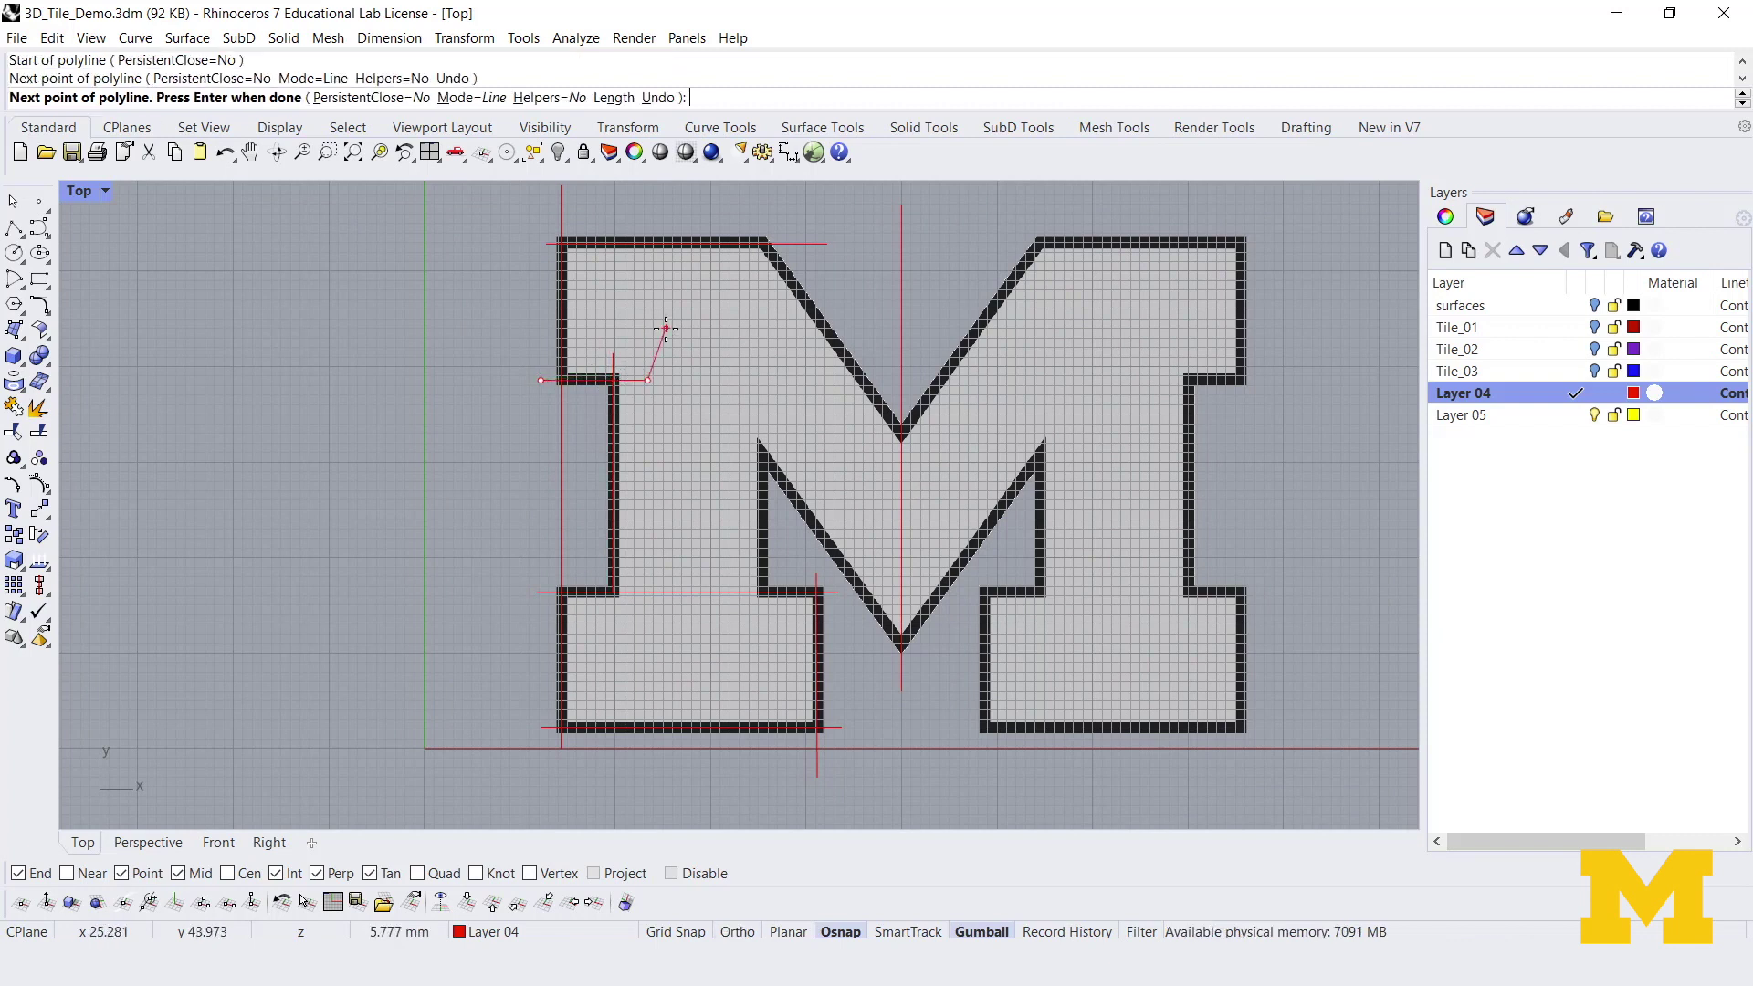
right_click(676, 473)
Draw another vertical tracing line up through the M's middle
right_click_drag(676, 473, 627, 454)
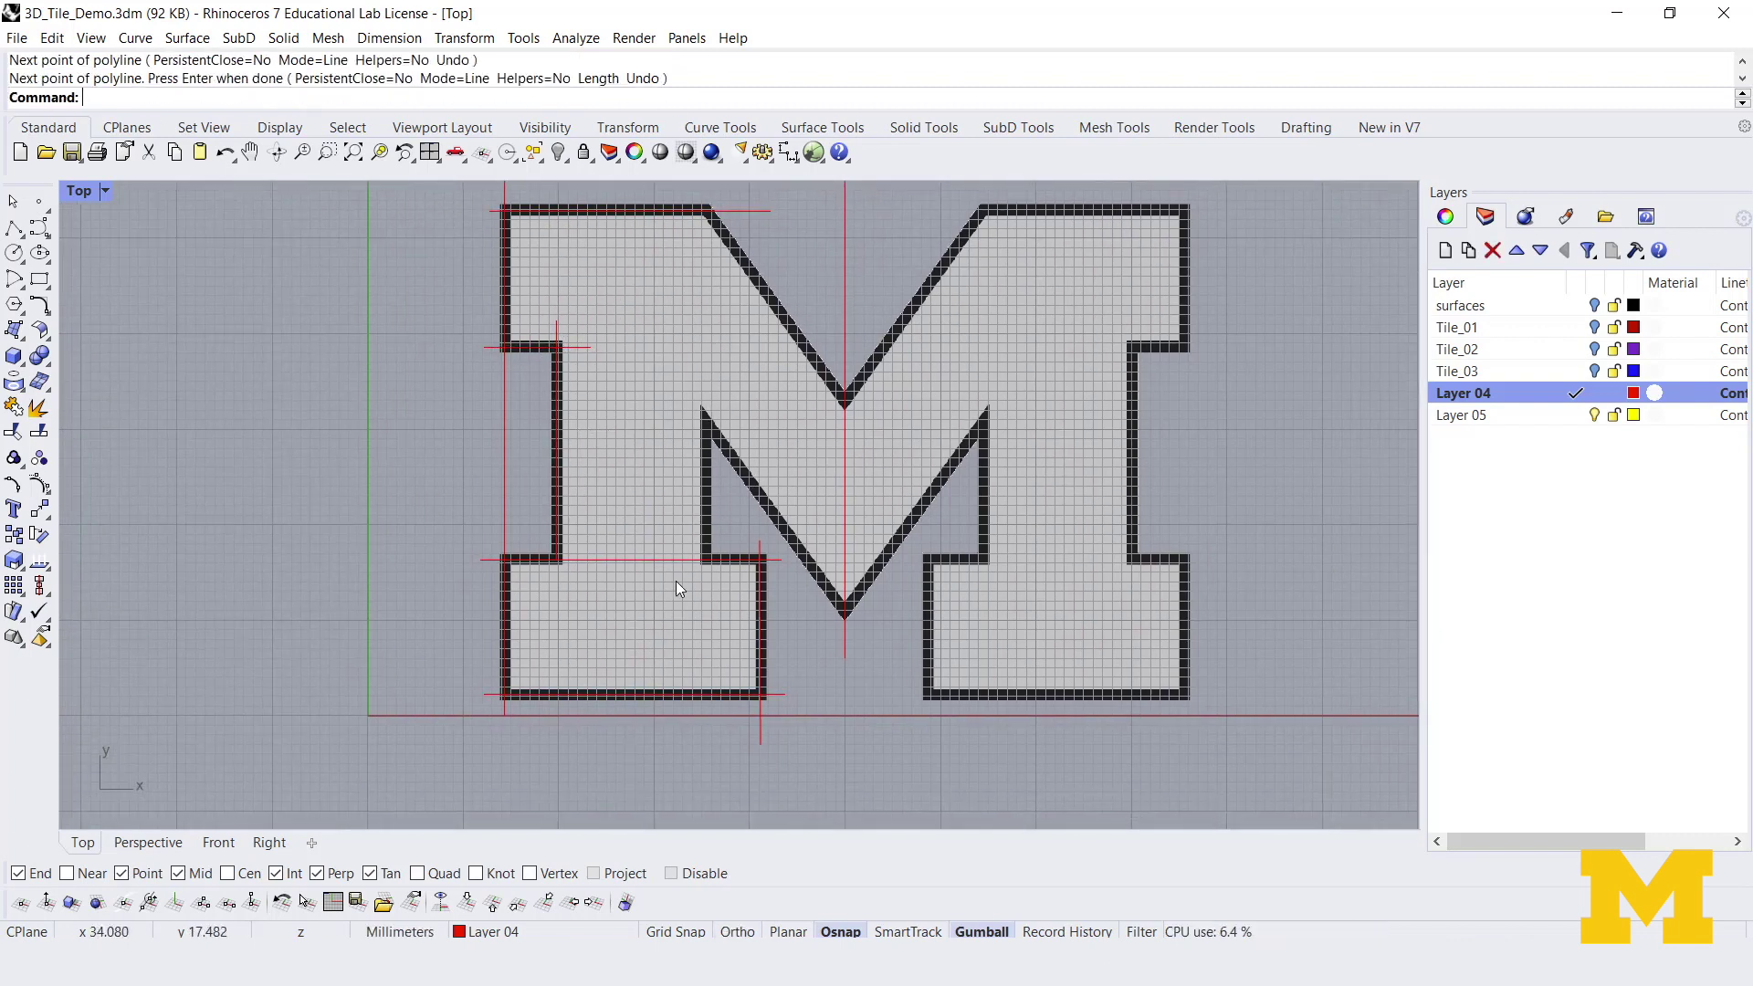
right_click(697, 579)
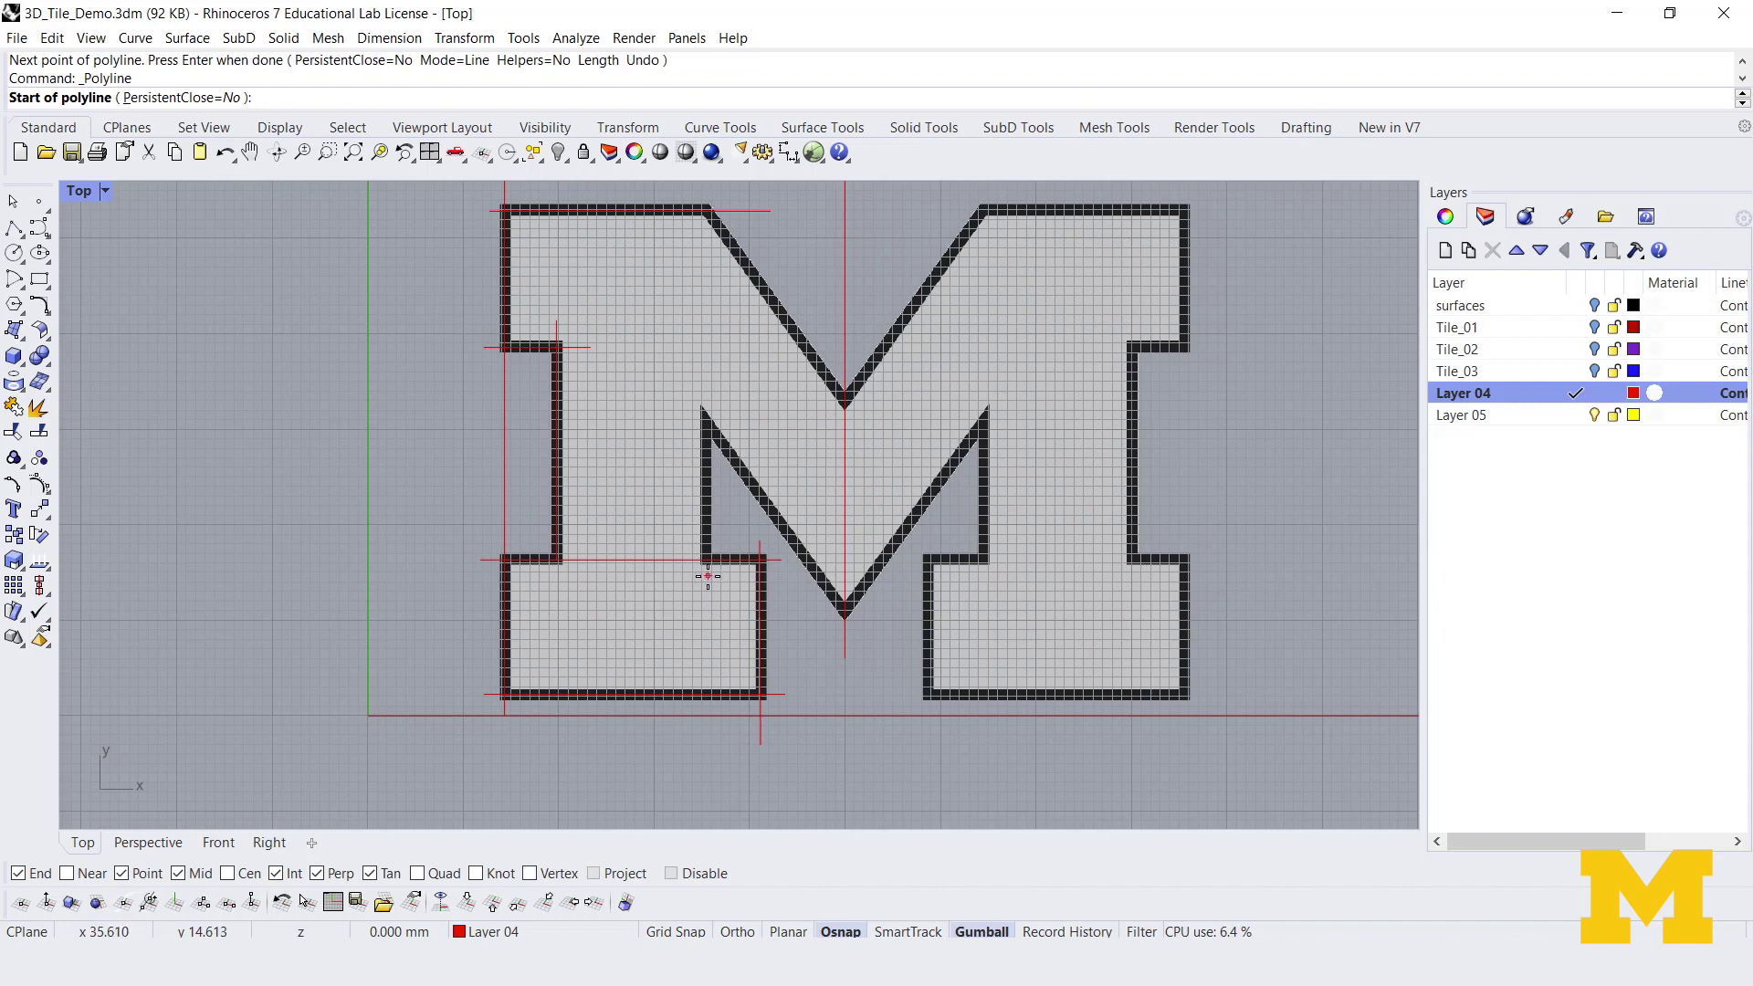
left_click(705, 577)
key("F8")
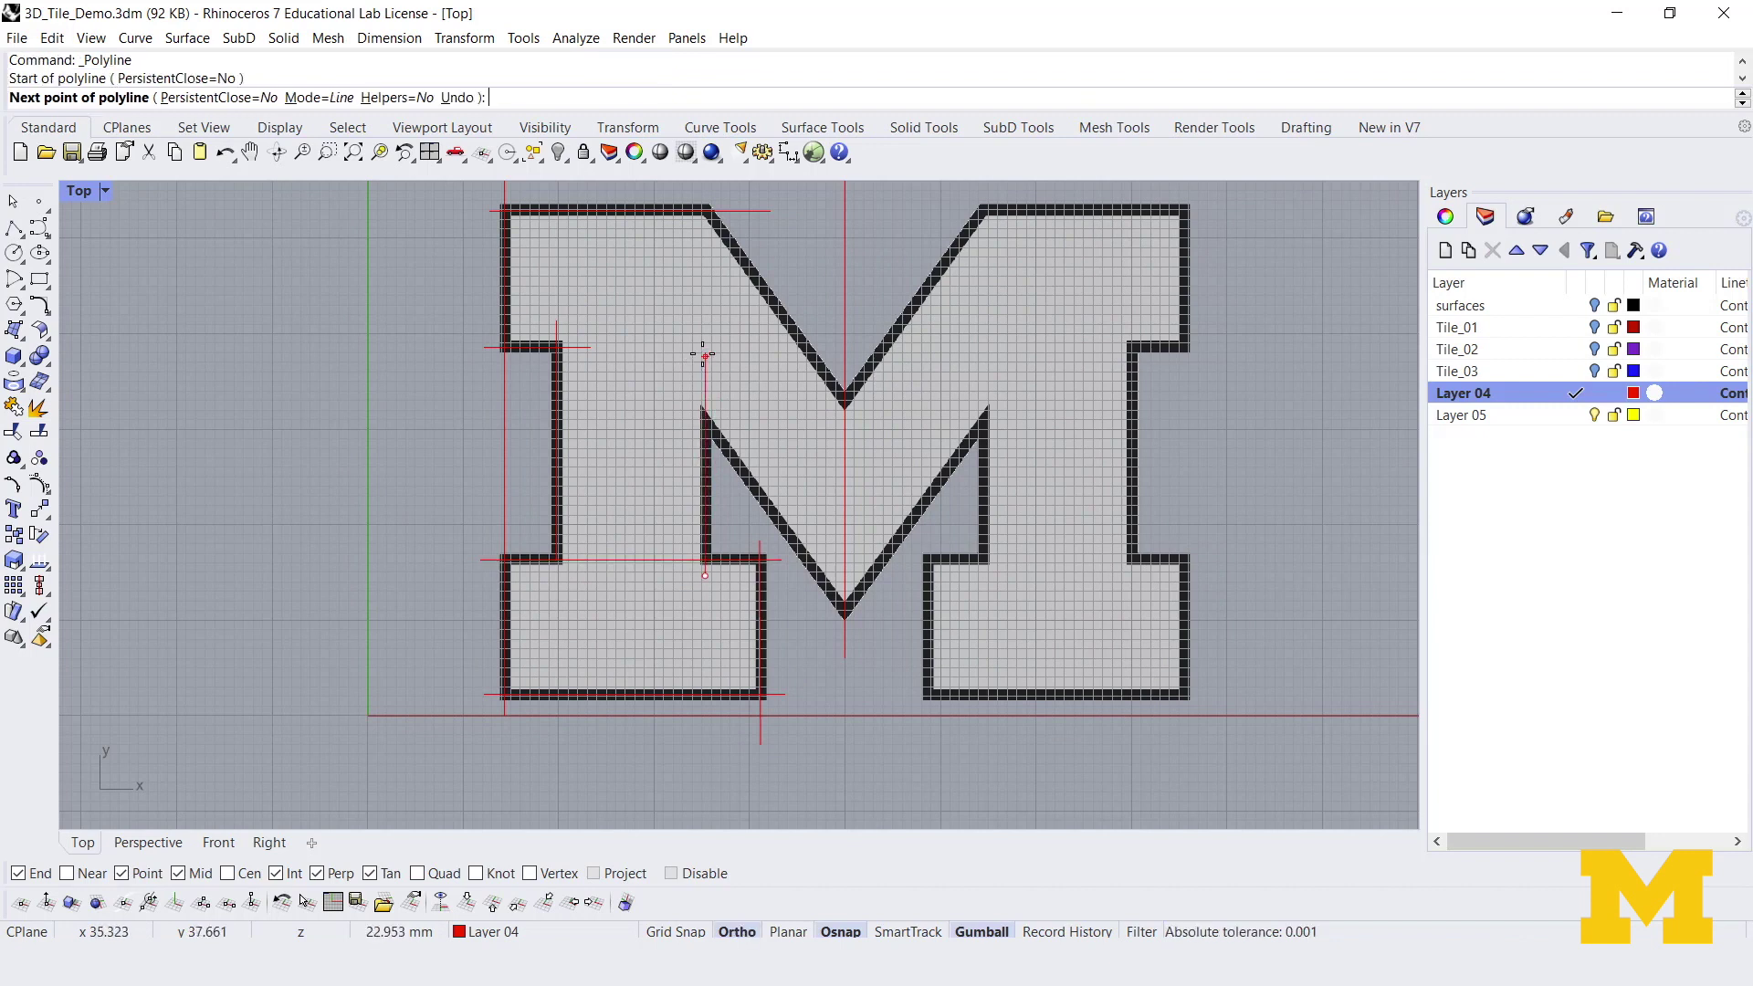
left_click(703, 349)
Finish the vertical tracing line and bring the M's top diagonals into view
key("F8")
right_click(673, 338)
scroll(627, 438, "up", 5)
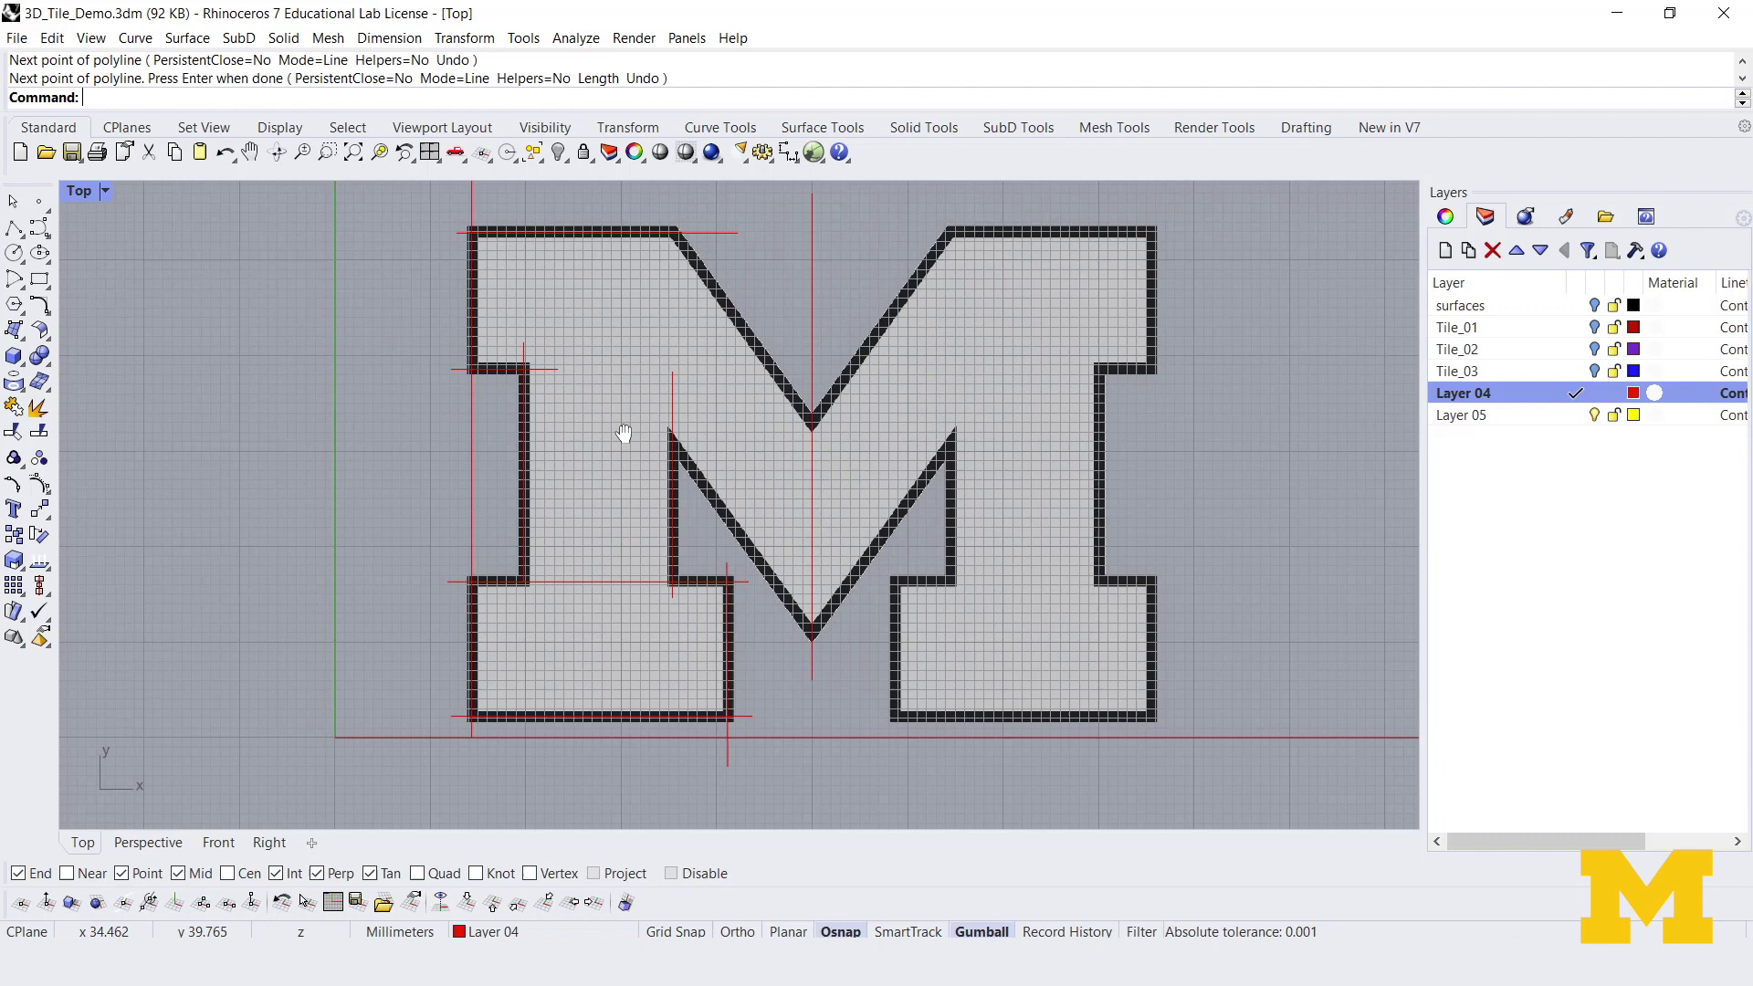
right_click_drag(697, 559, 572, 572)
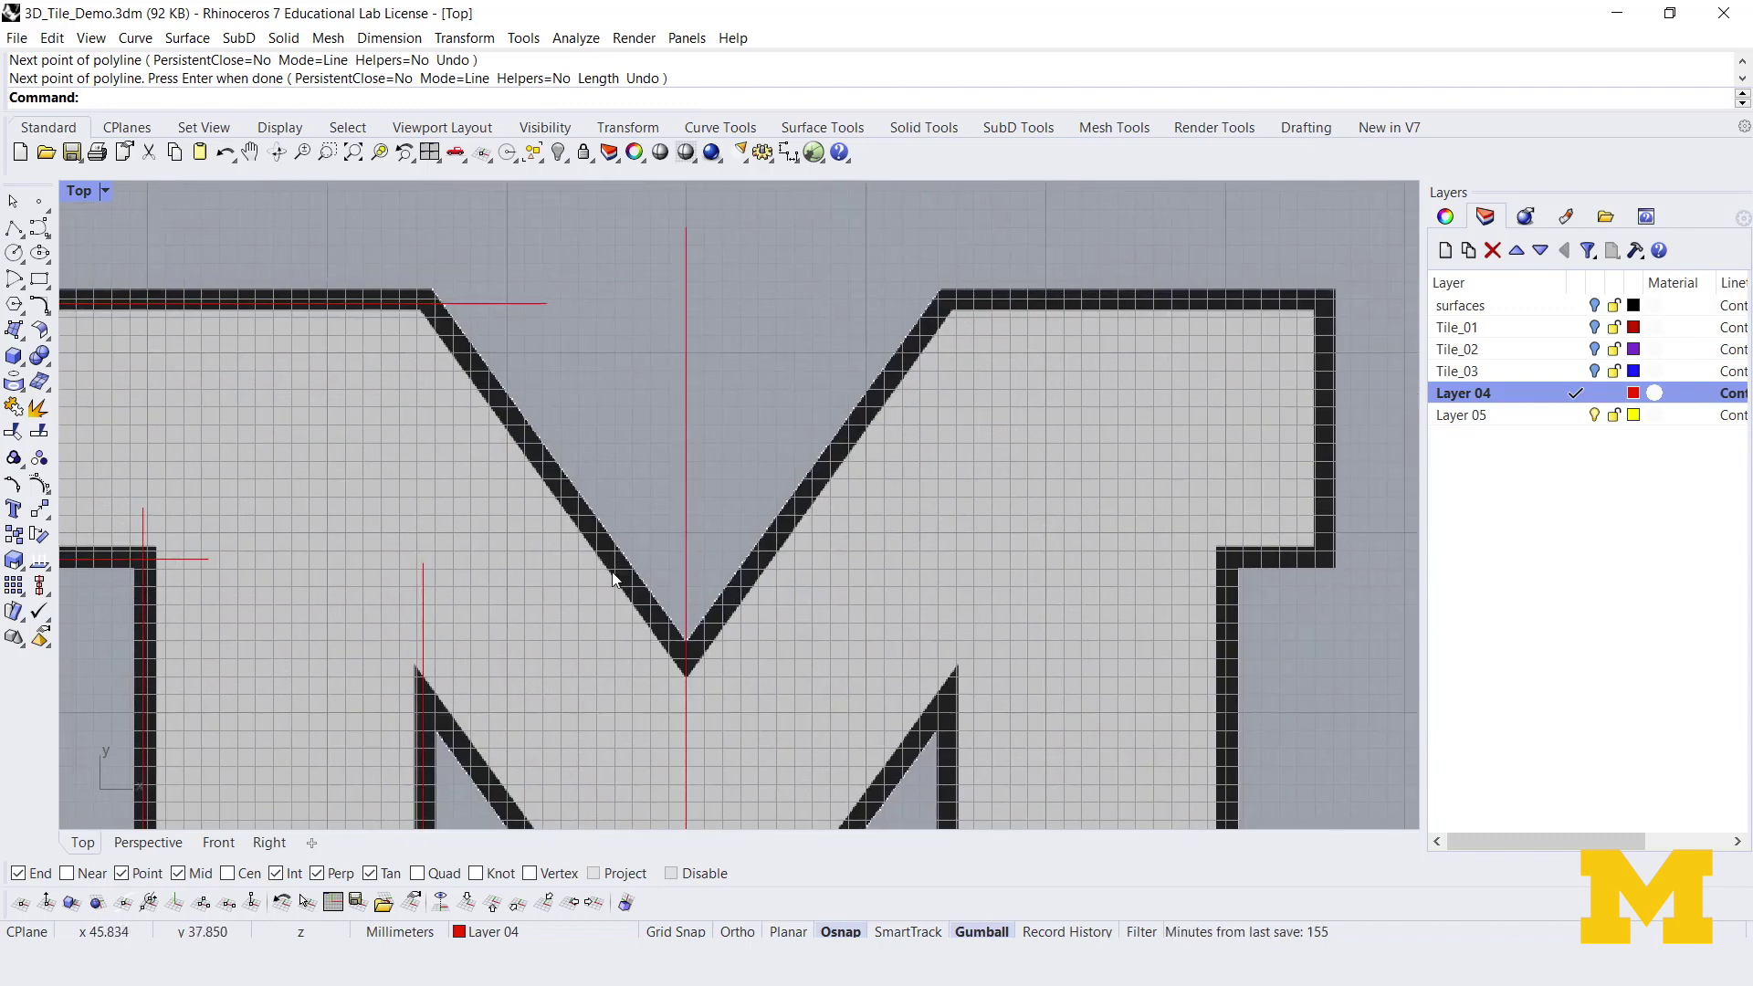
scroll(605, 328, "down", 3)
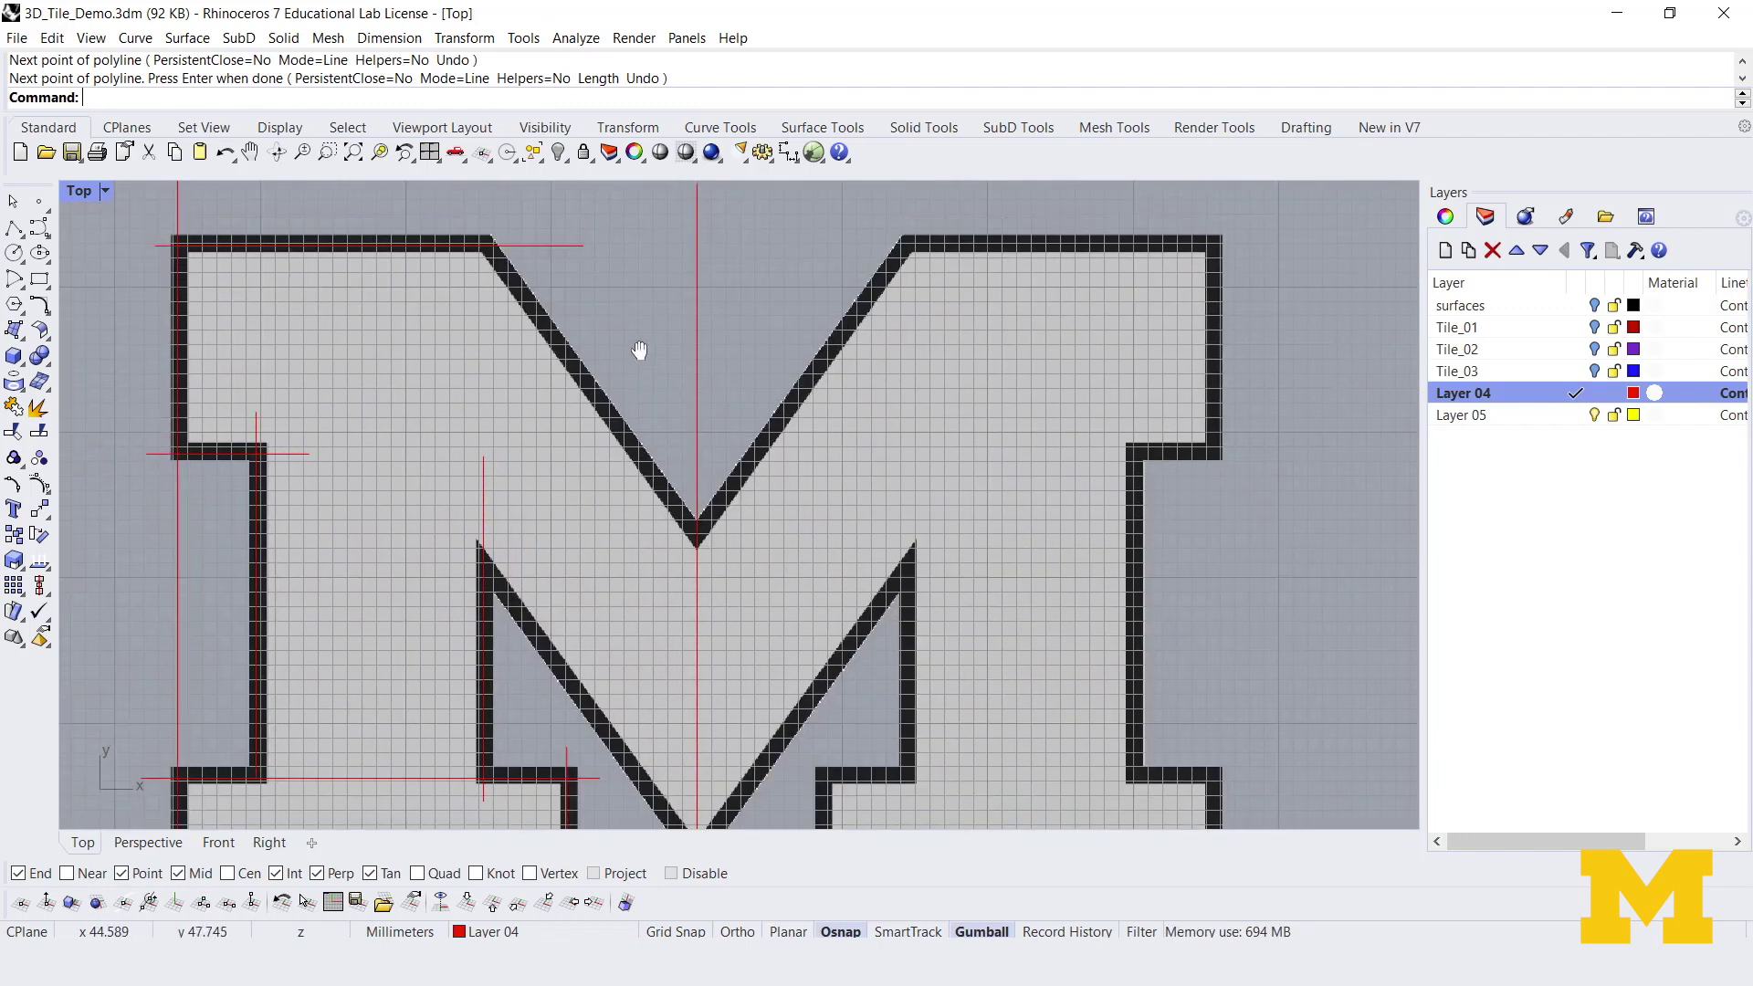
Draw a diagonal line along the M's upper-left slant, from above the top past the V
left_click(14, 227)
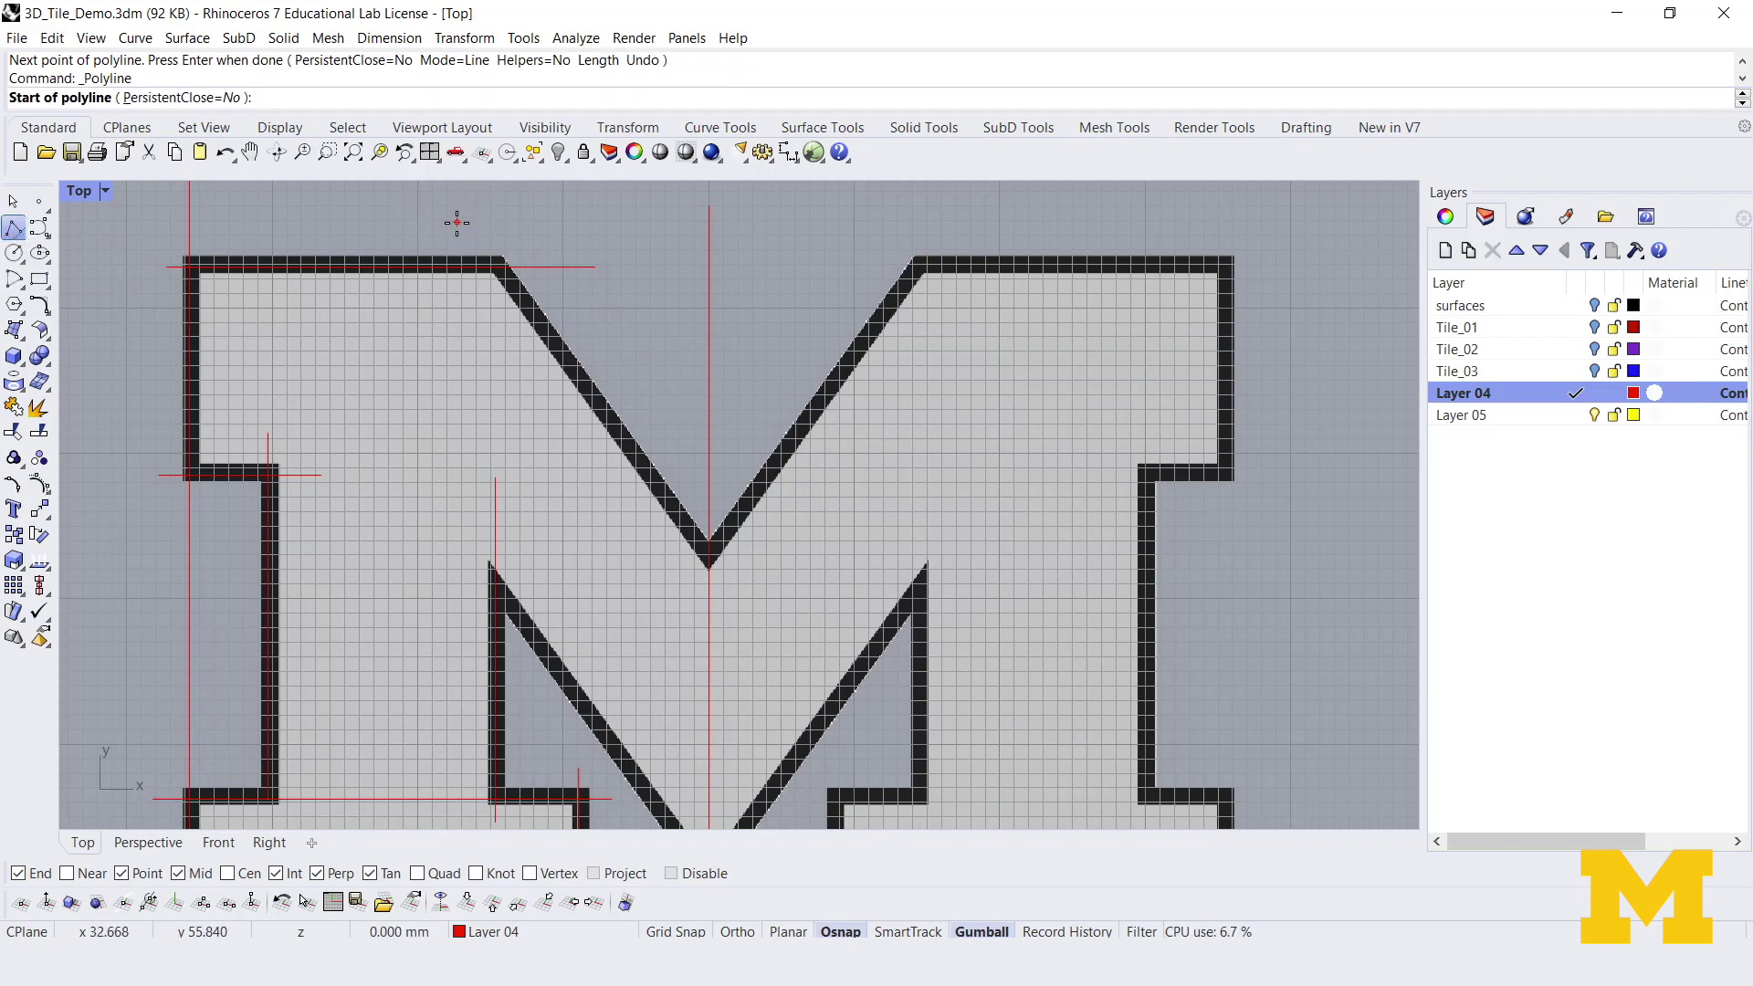
left_click(456, 223)
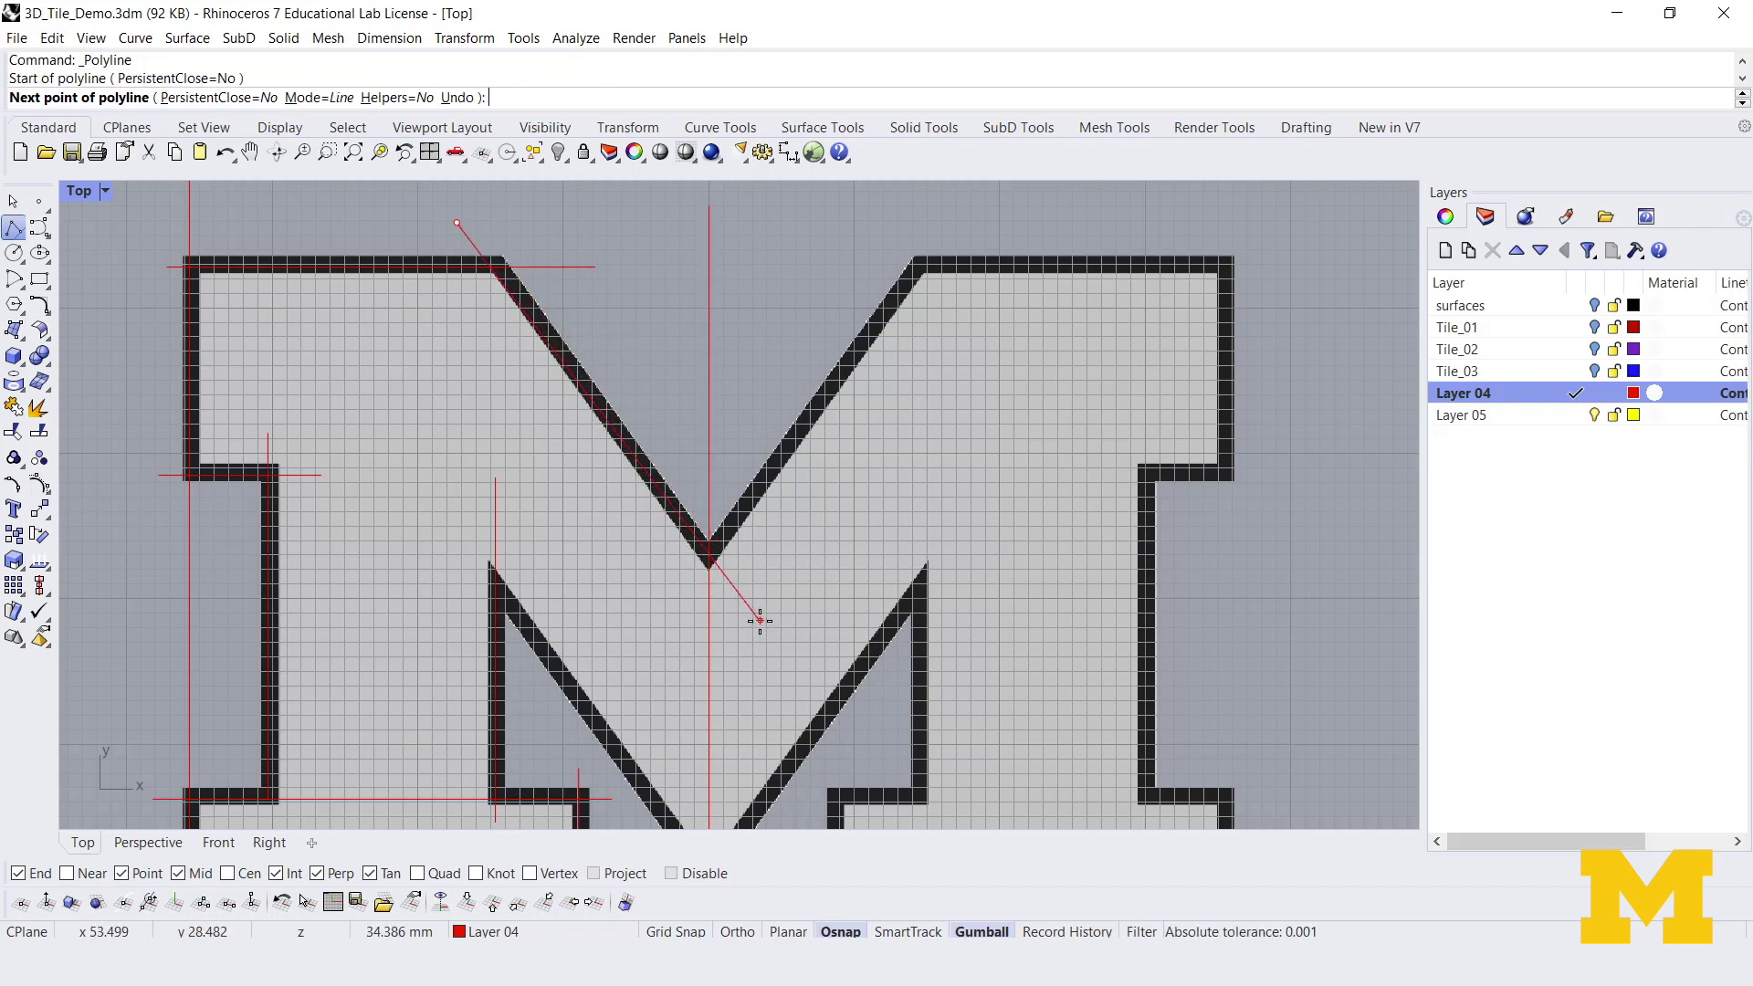
left_click(758, 619)
key("Return")
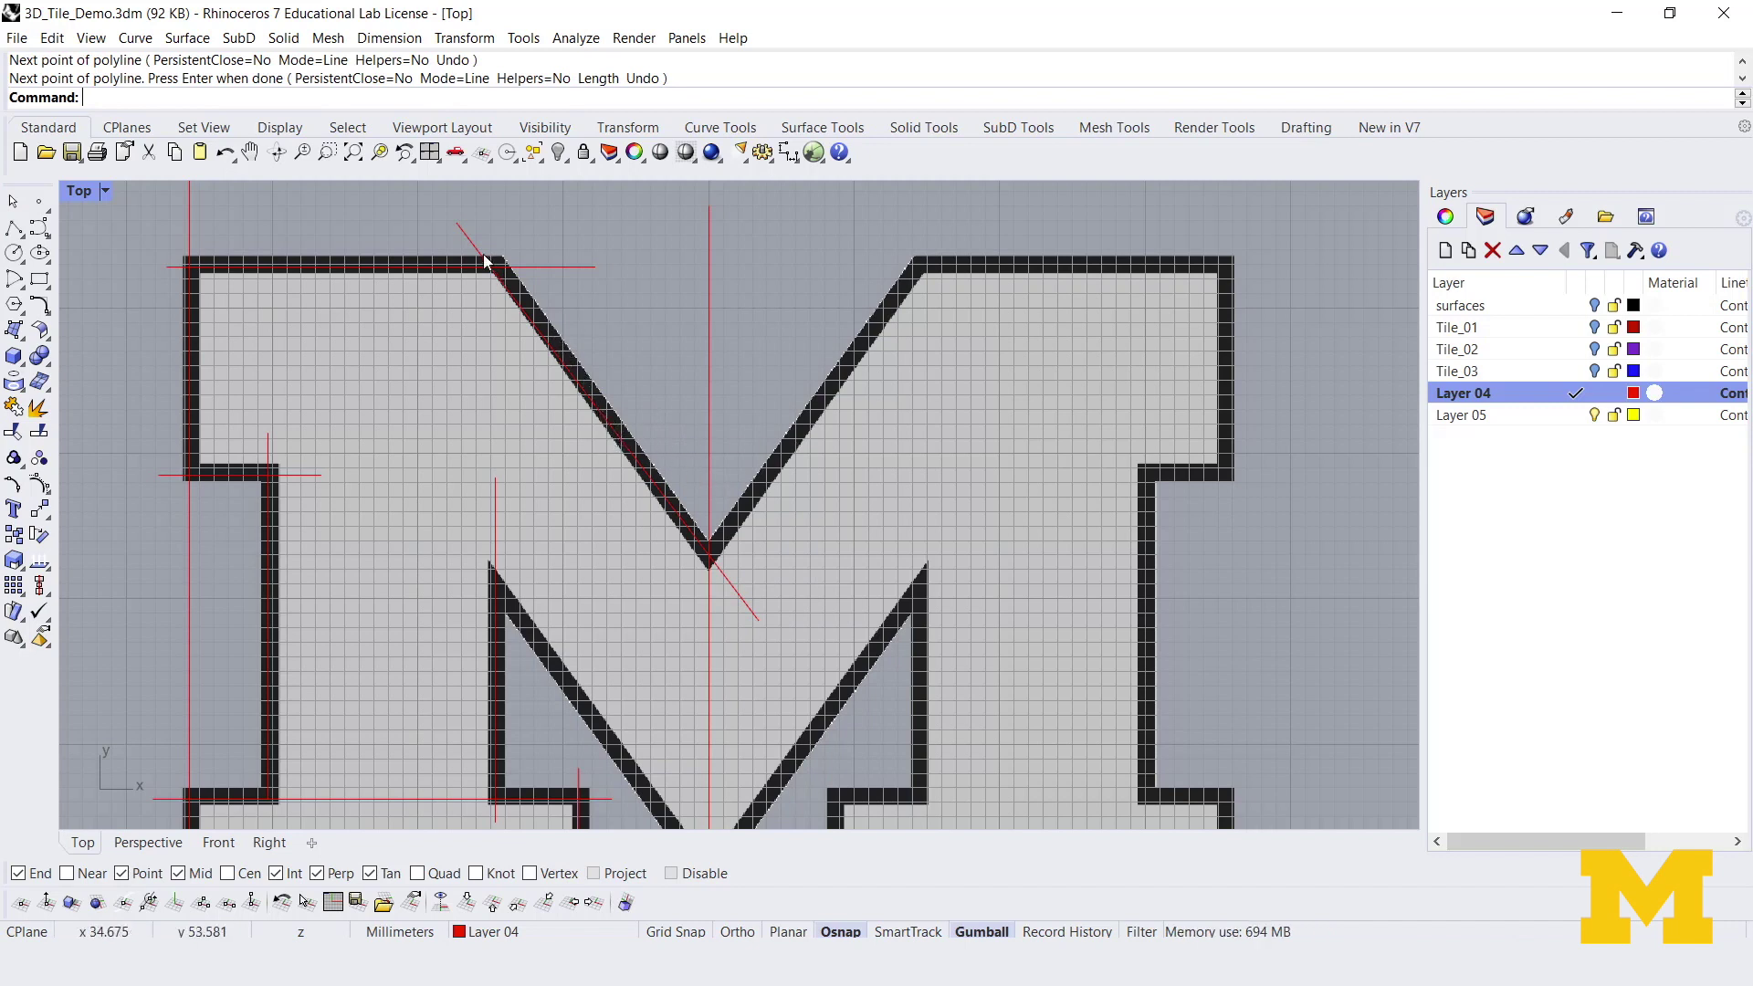
left_click(469, 235)
Drag the diagonal line's top endpoint slightly right to match the M's upper-left edge
left_click(458, 222)
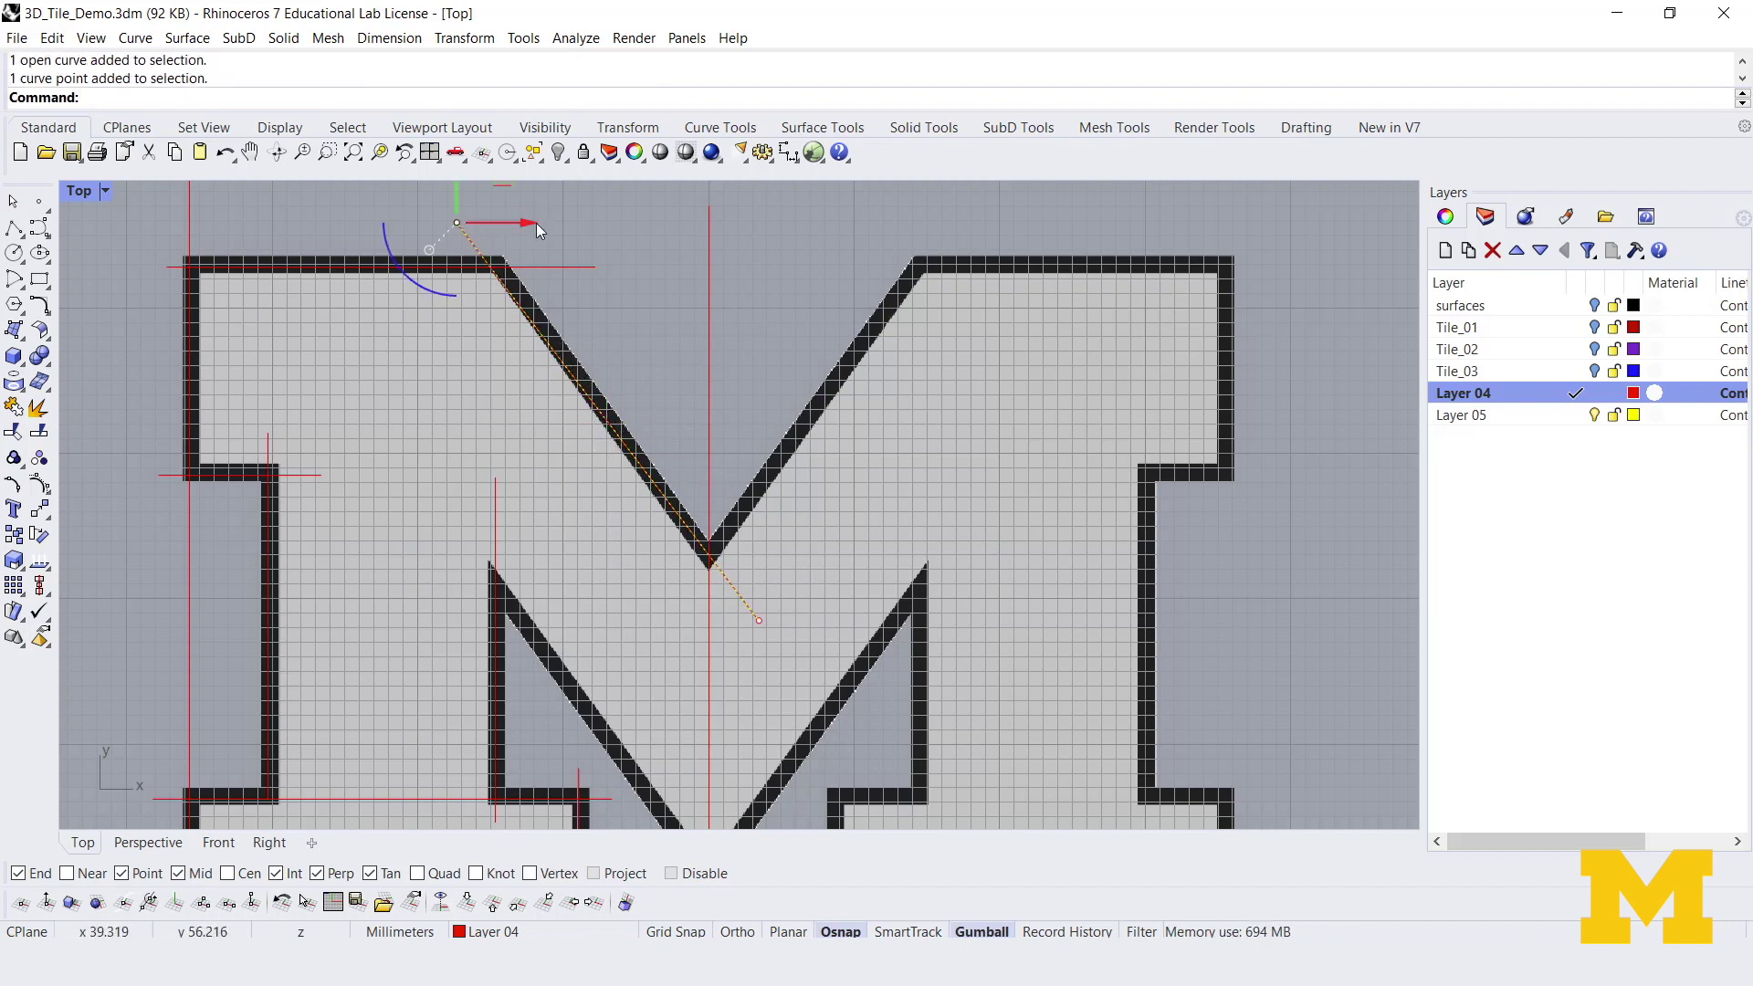
left_click_drag(527, 233, 538, 231)
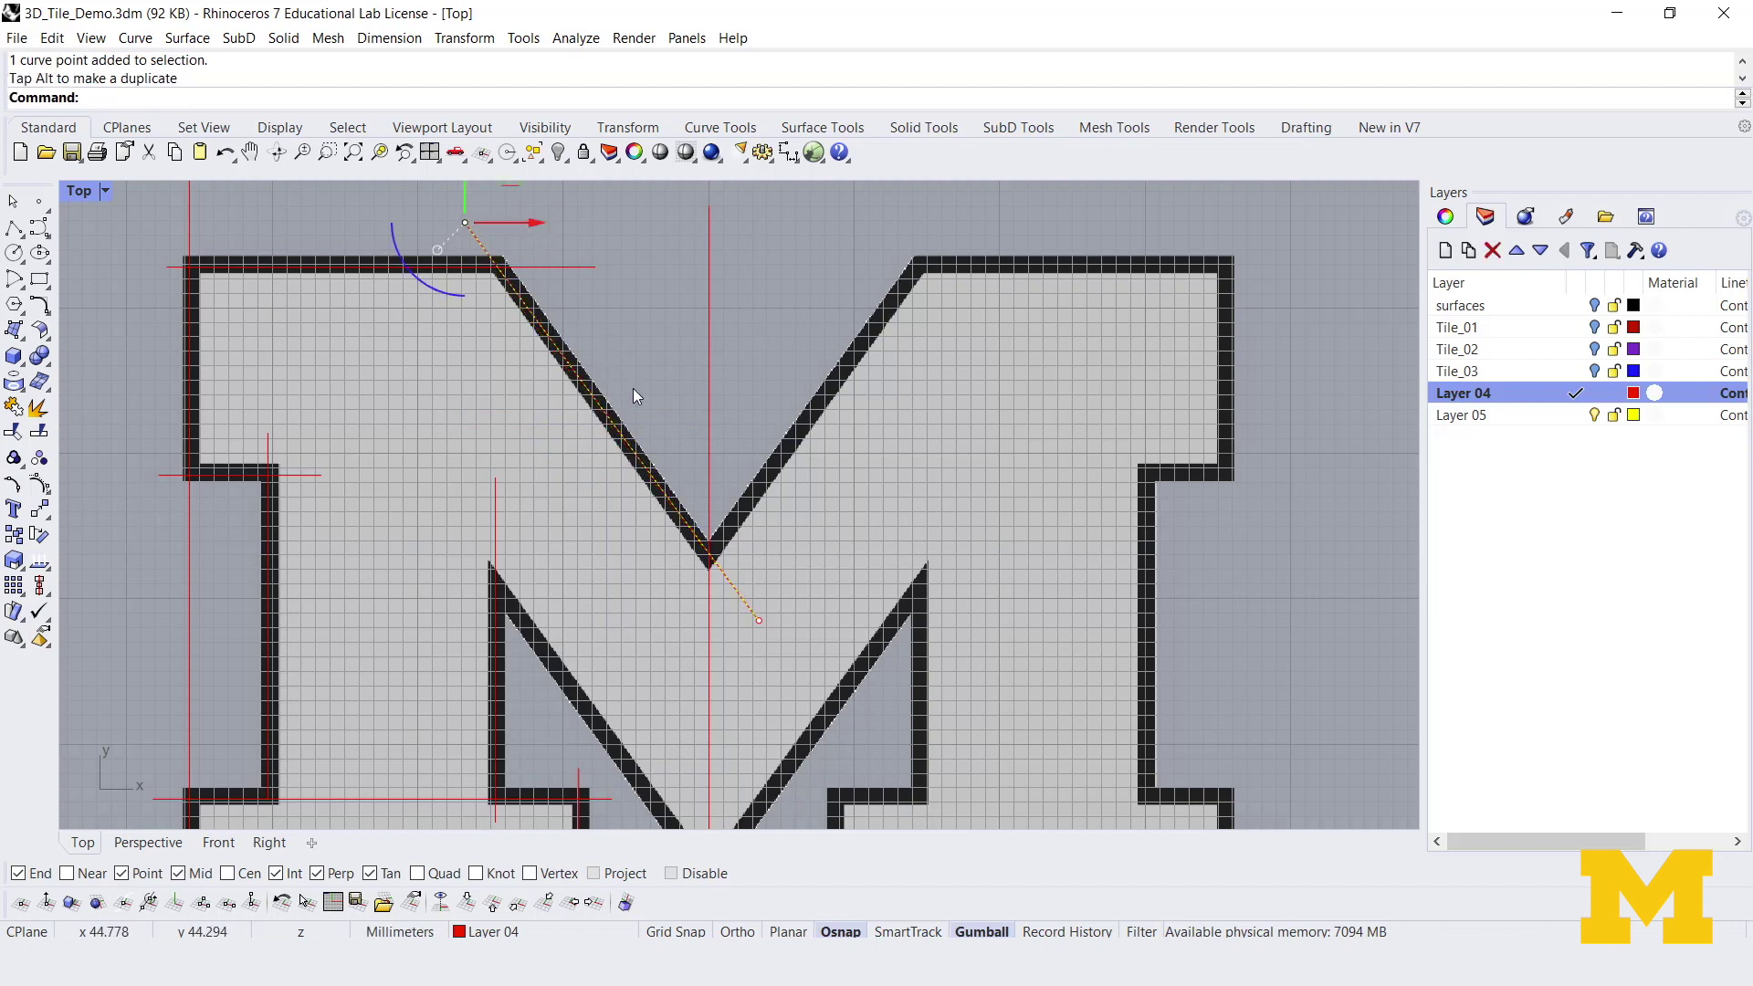
key("Escape")
scroll(643, 360, "down", 3)
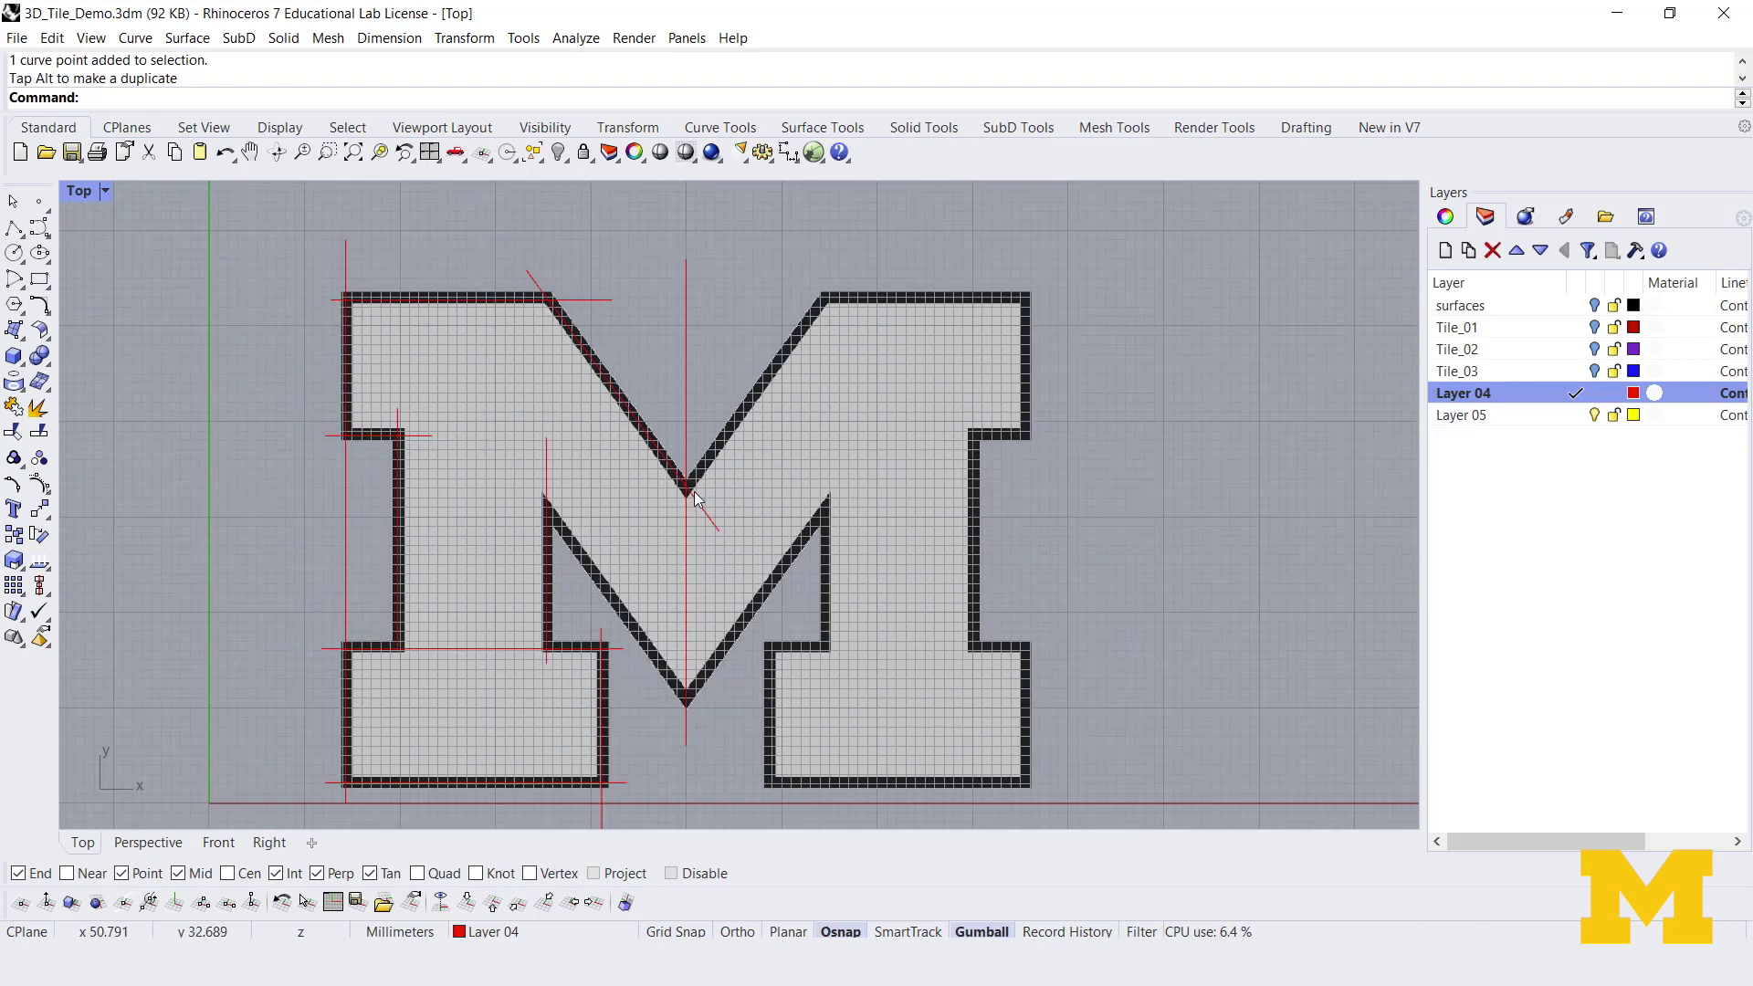
Copy the diagonal line down onto the M's inner diagonal edge
left_click(614, 394)
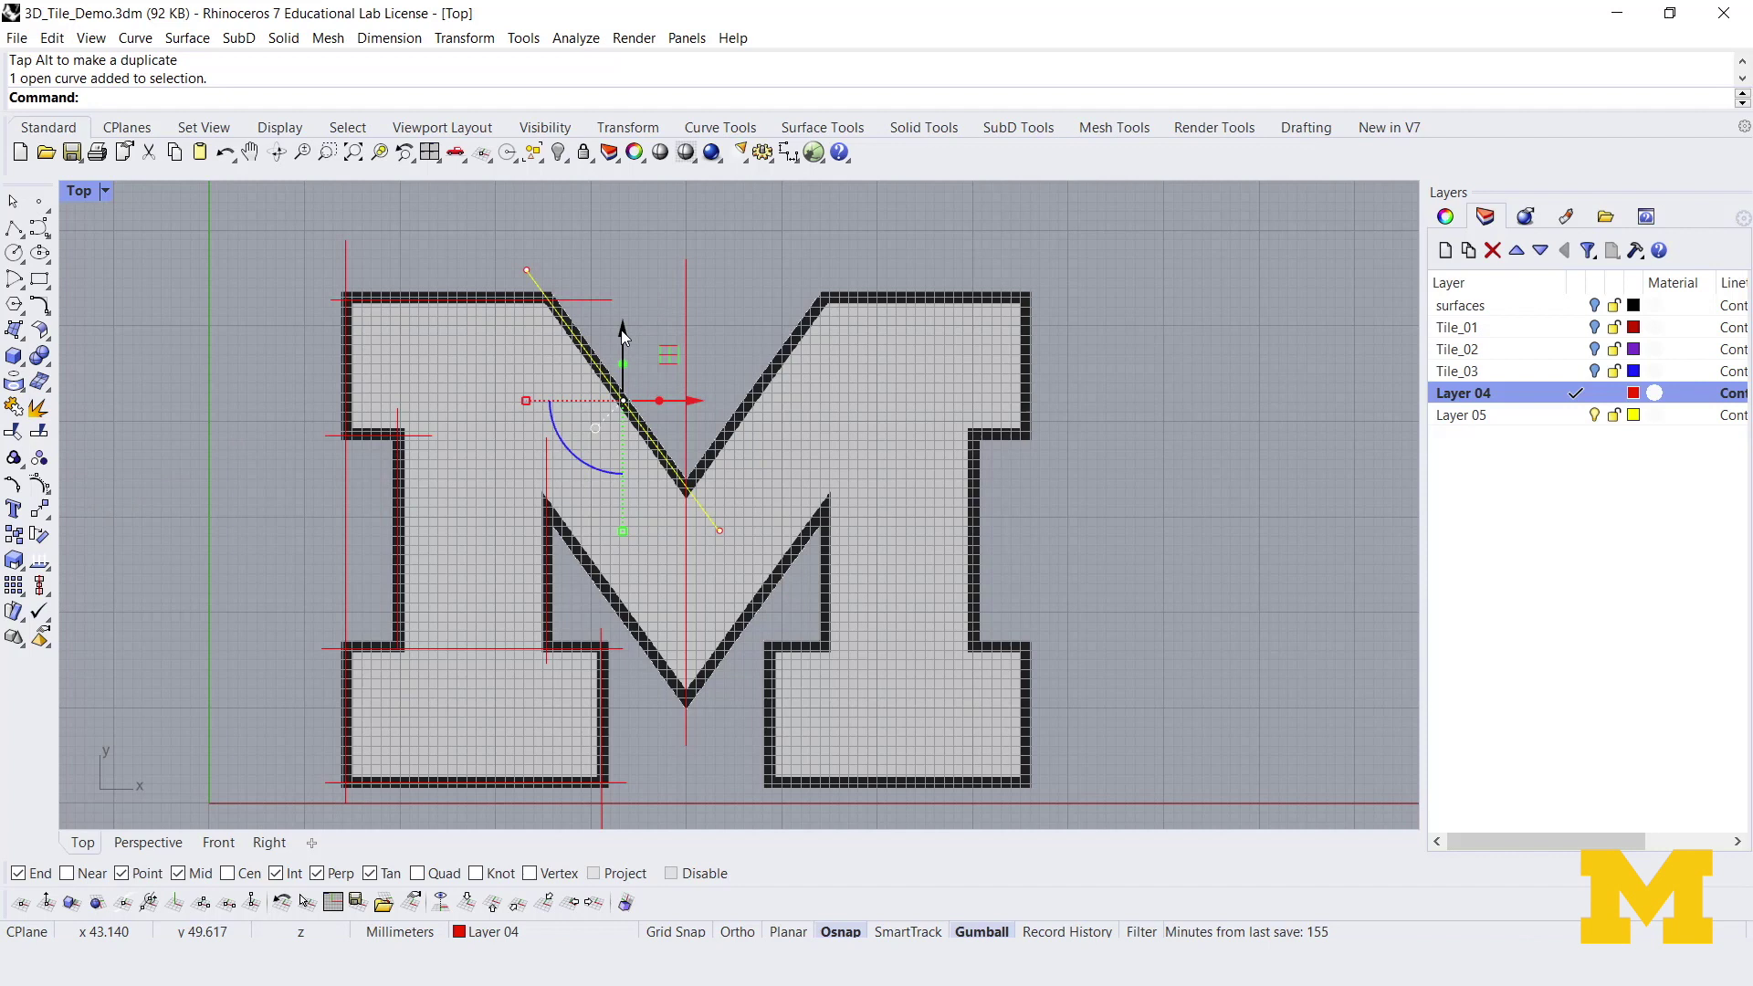
left_click_drag(622, 336, 626, 547)
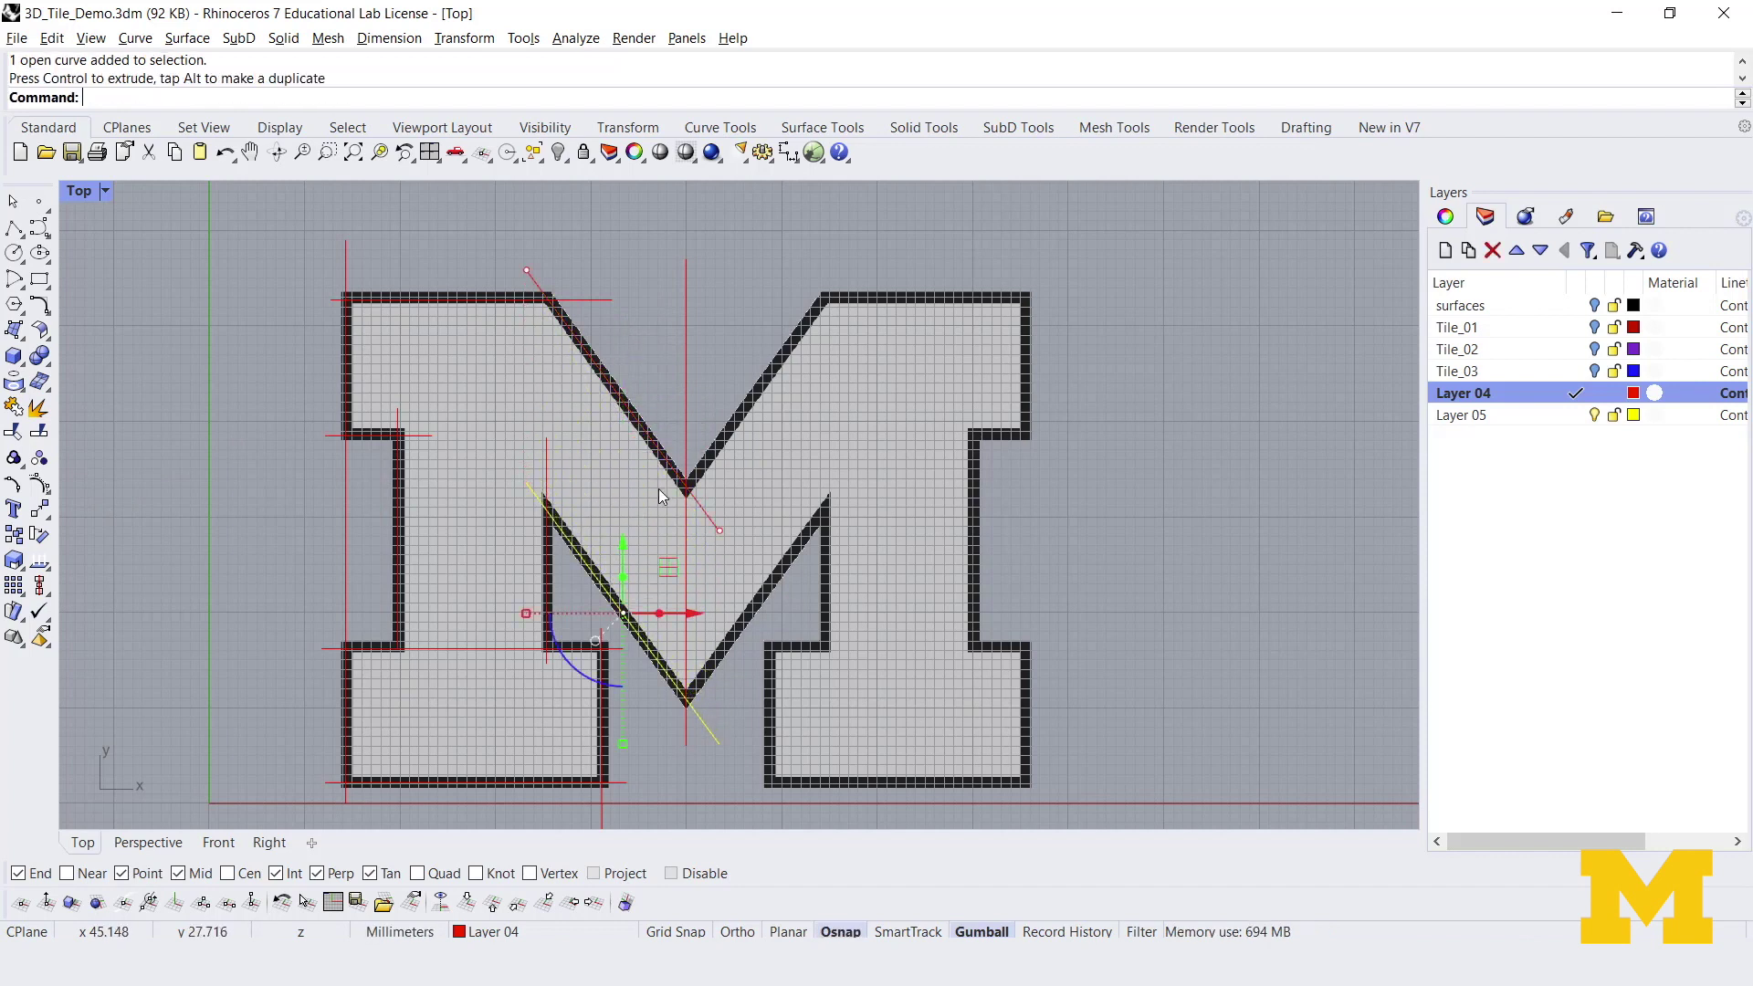
left_click(642, 264)
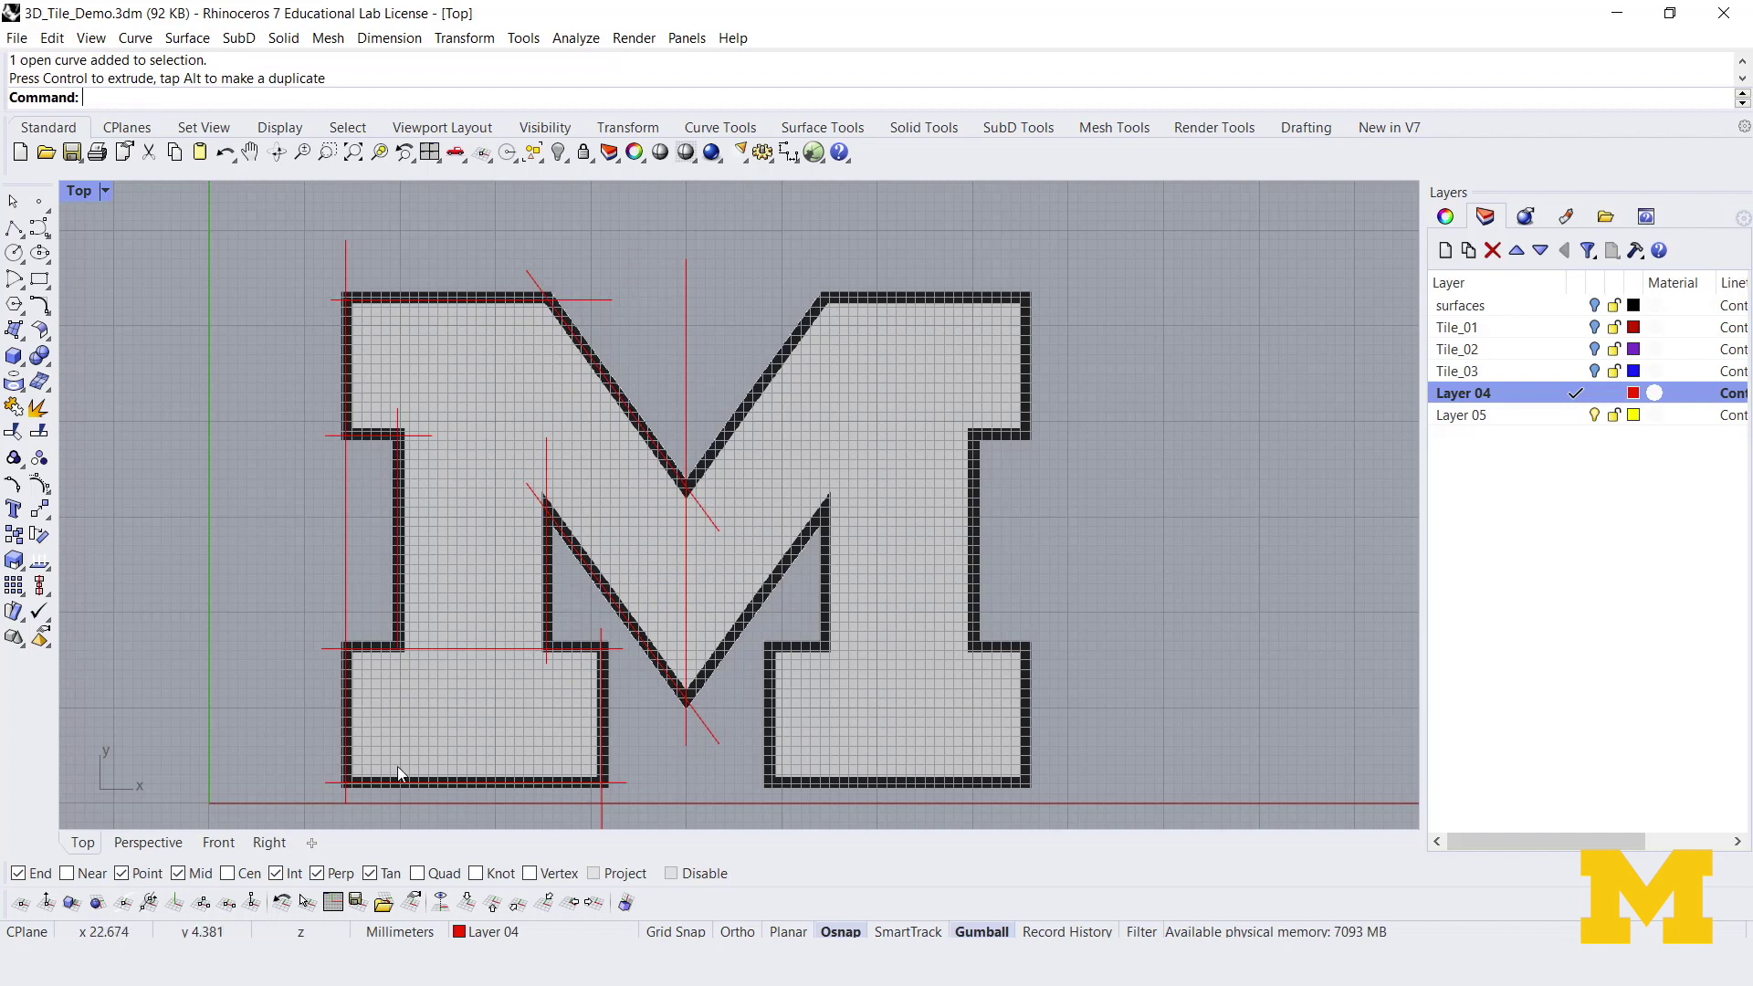
right_click_drag(254, 544, 316, 464)
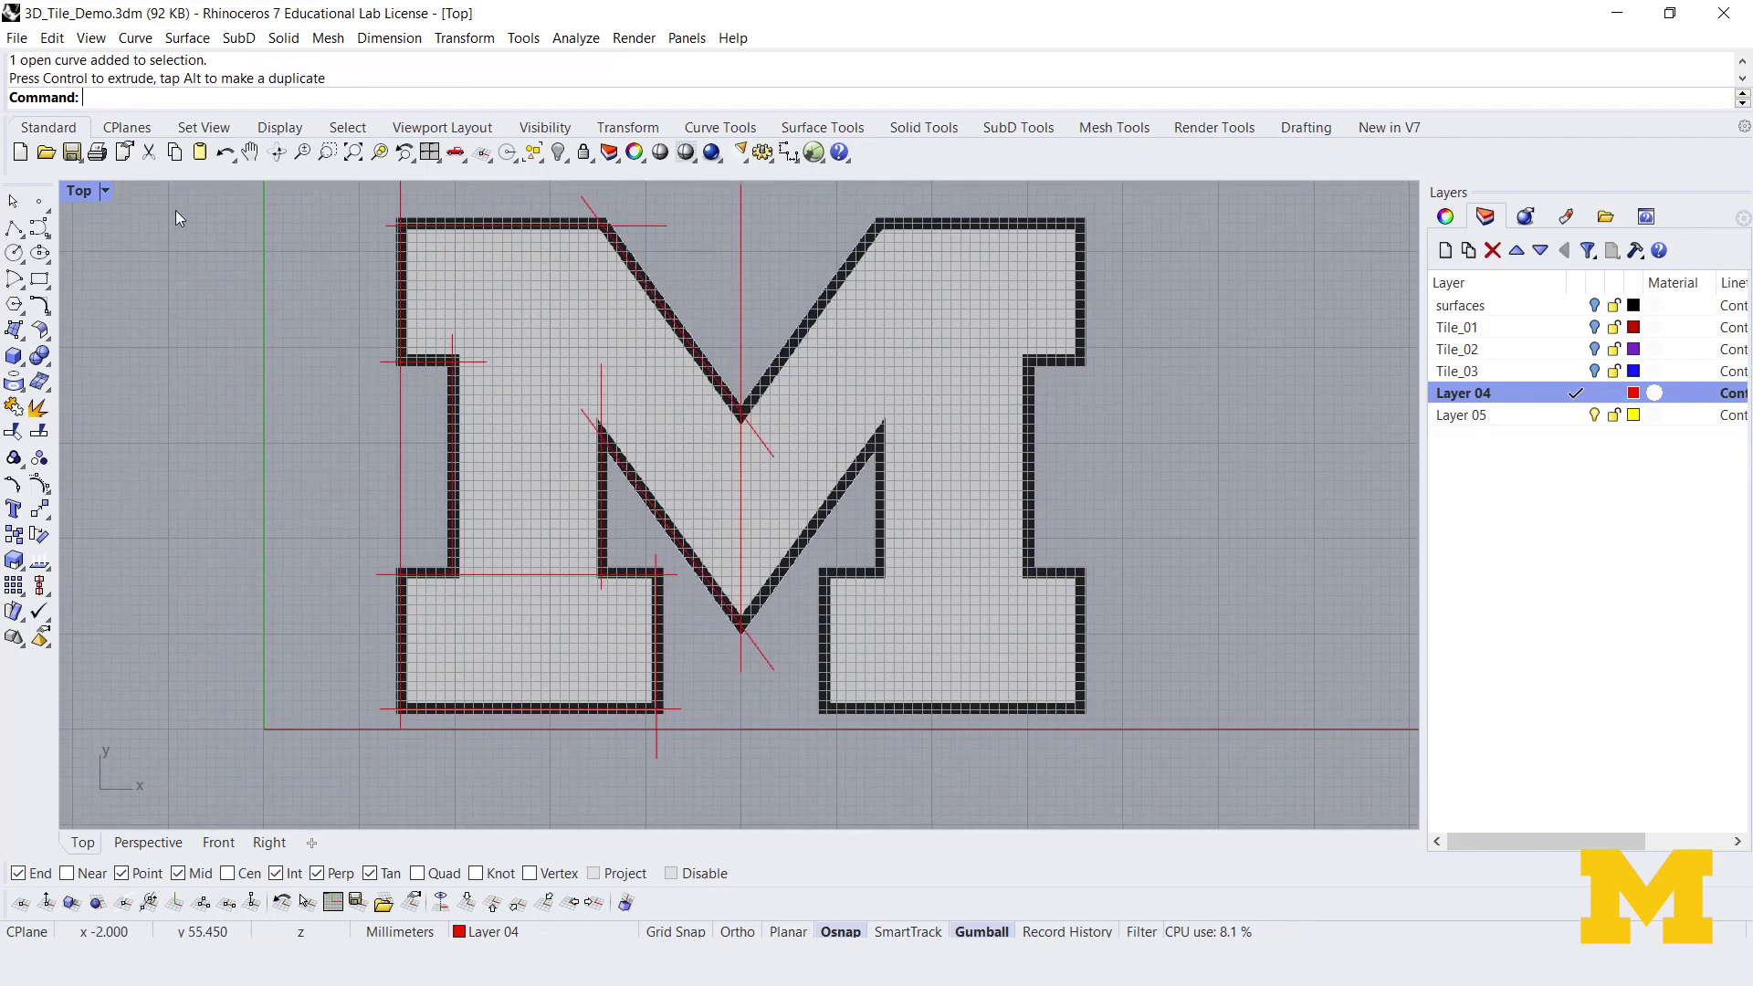
Hide the Block M background bitmap so only the red guides remain
left_click(105, 191)
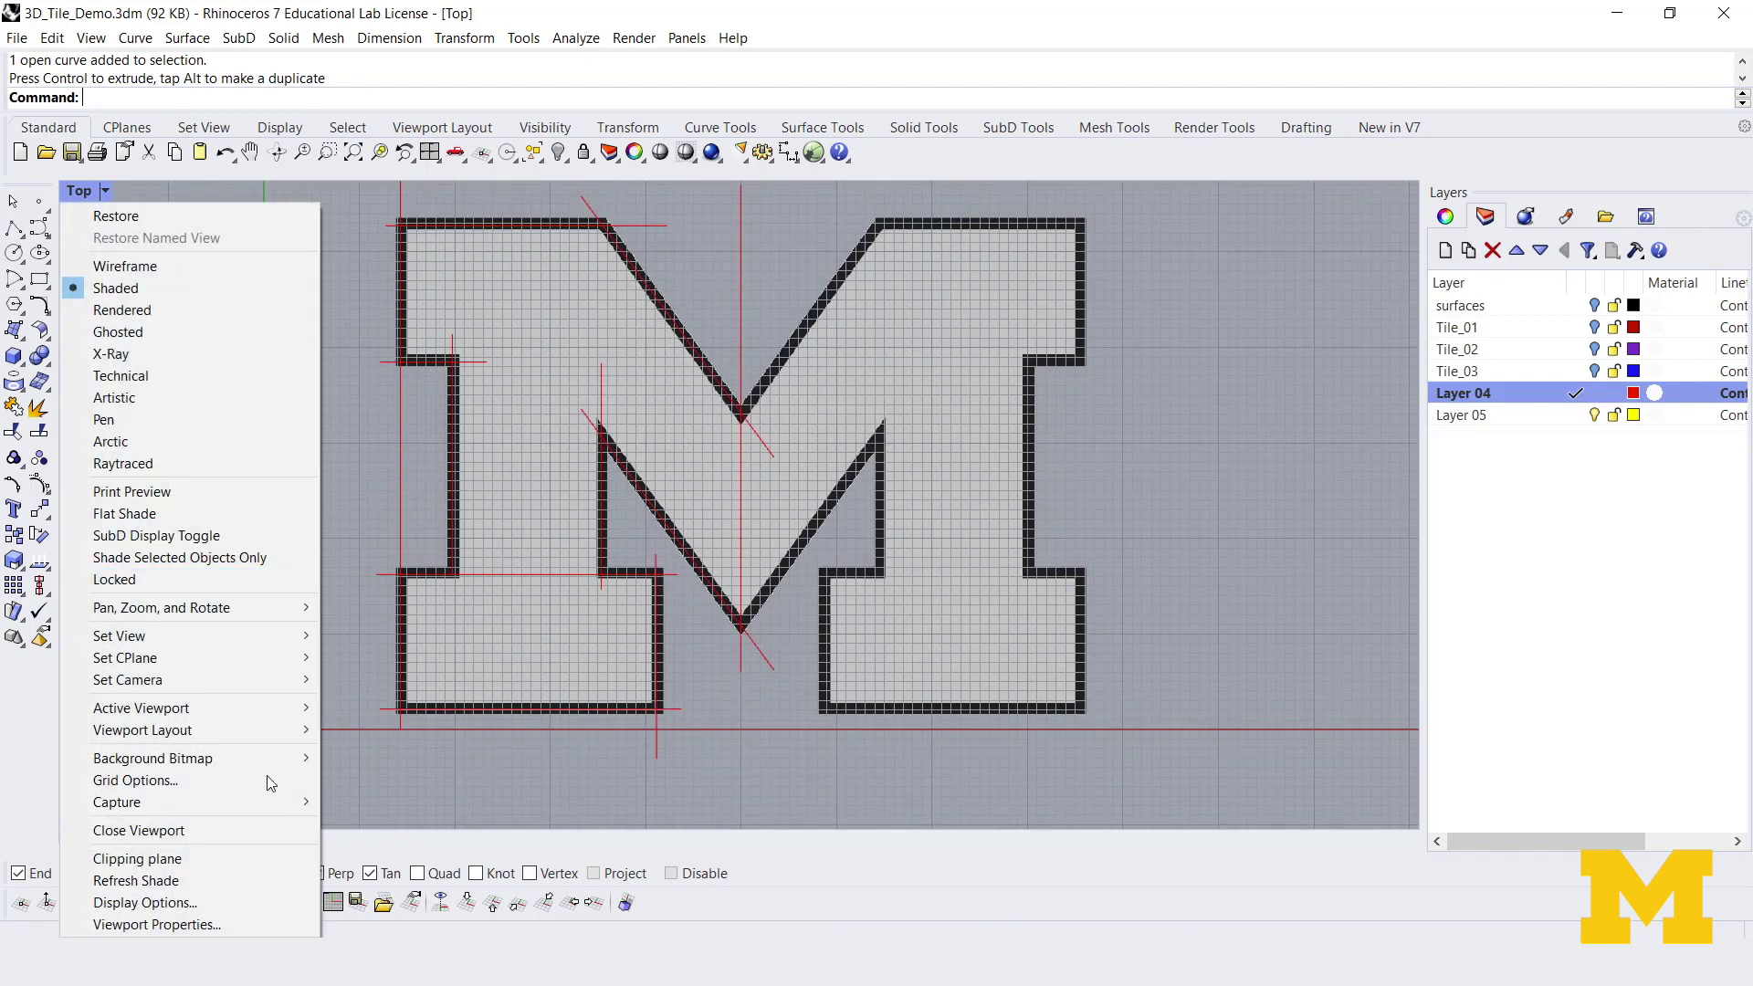
mouse_move(232, 759)
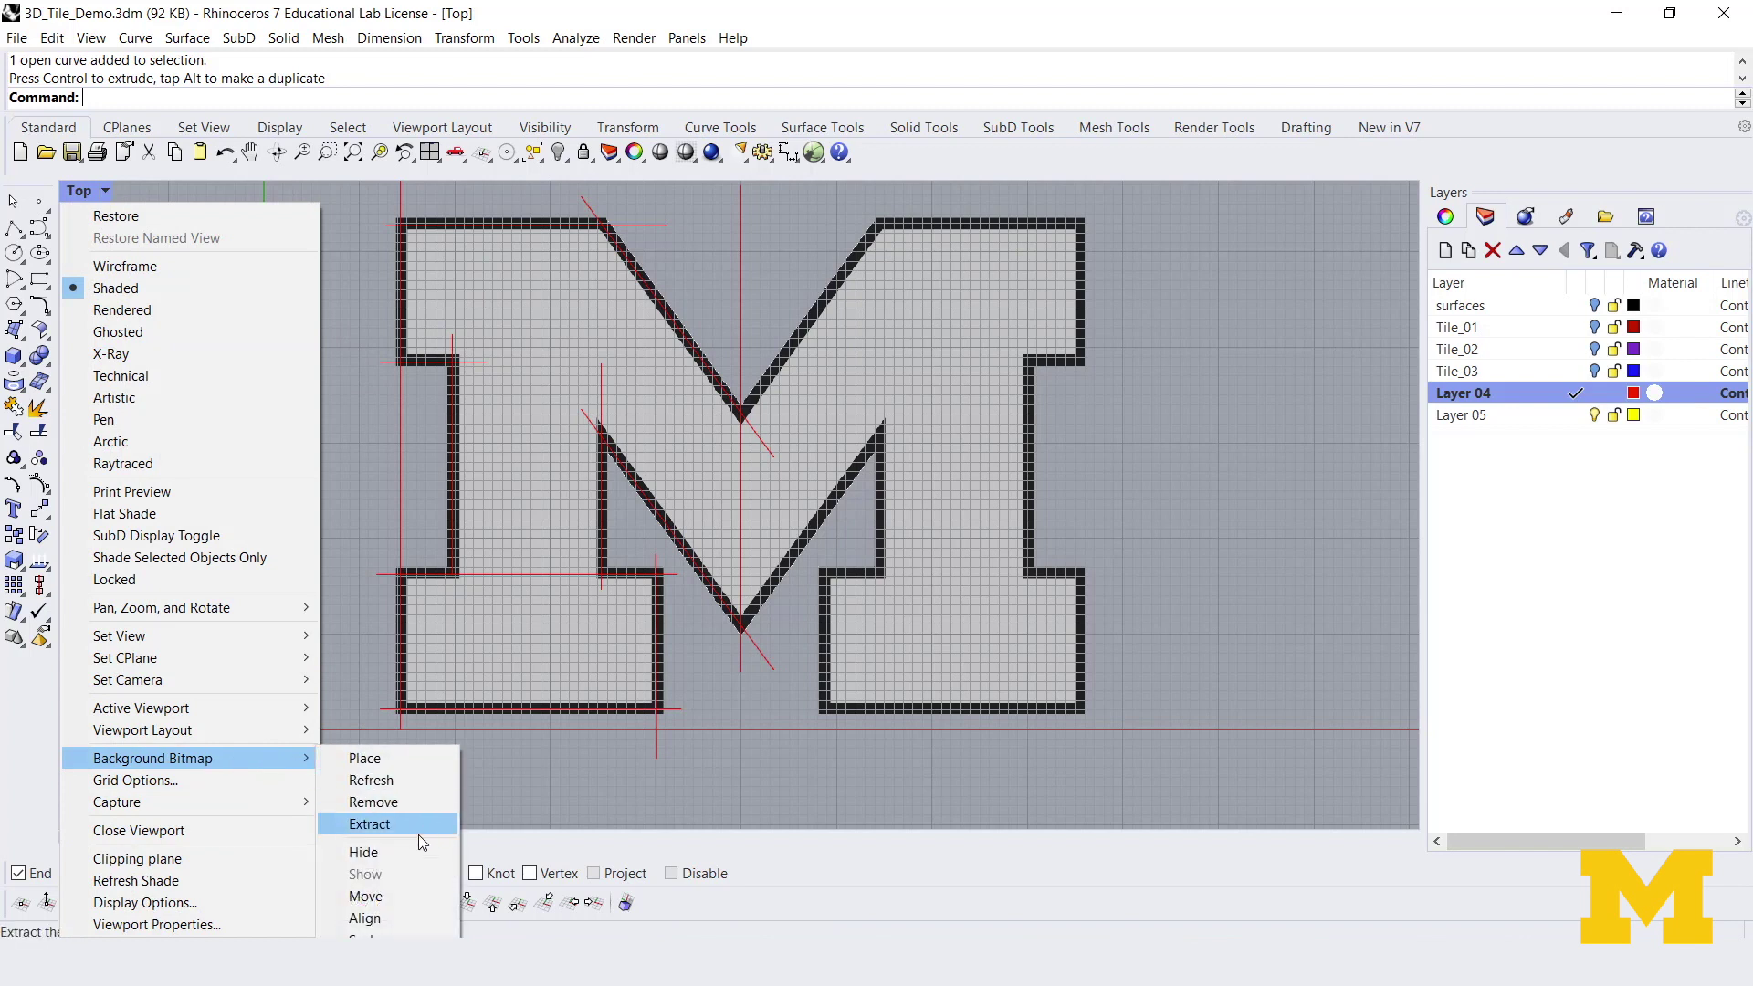
left_click(404, 853)
Select all guide lines and trim the top stubs and both diagonals at the right vertical
scroll(821, 653, "down", 2)
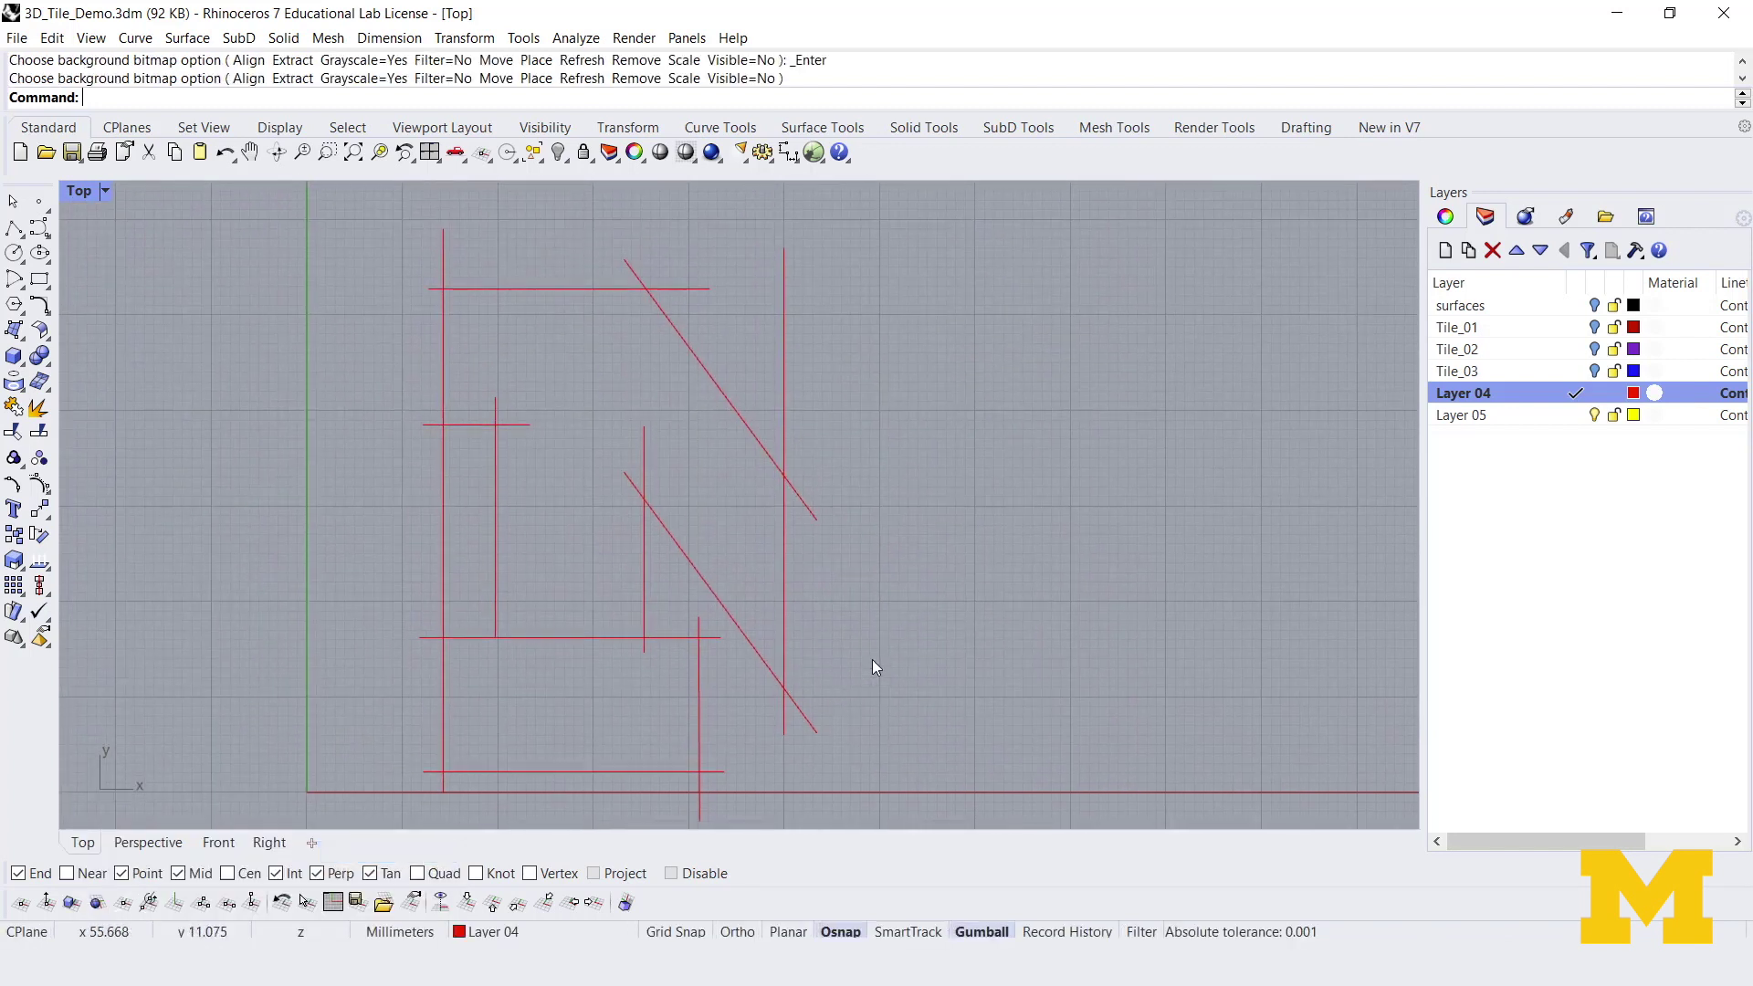
left_click_drag(452, 252, 929, 817)
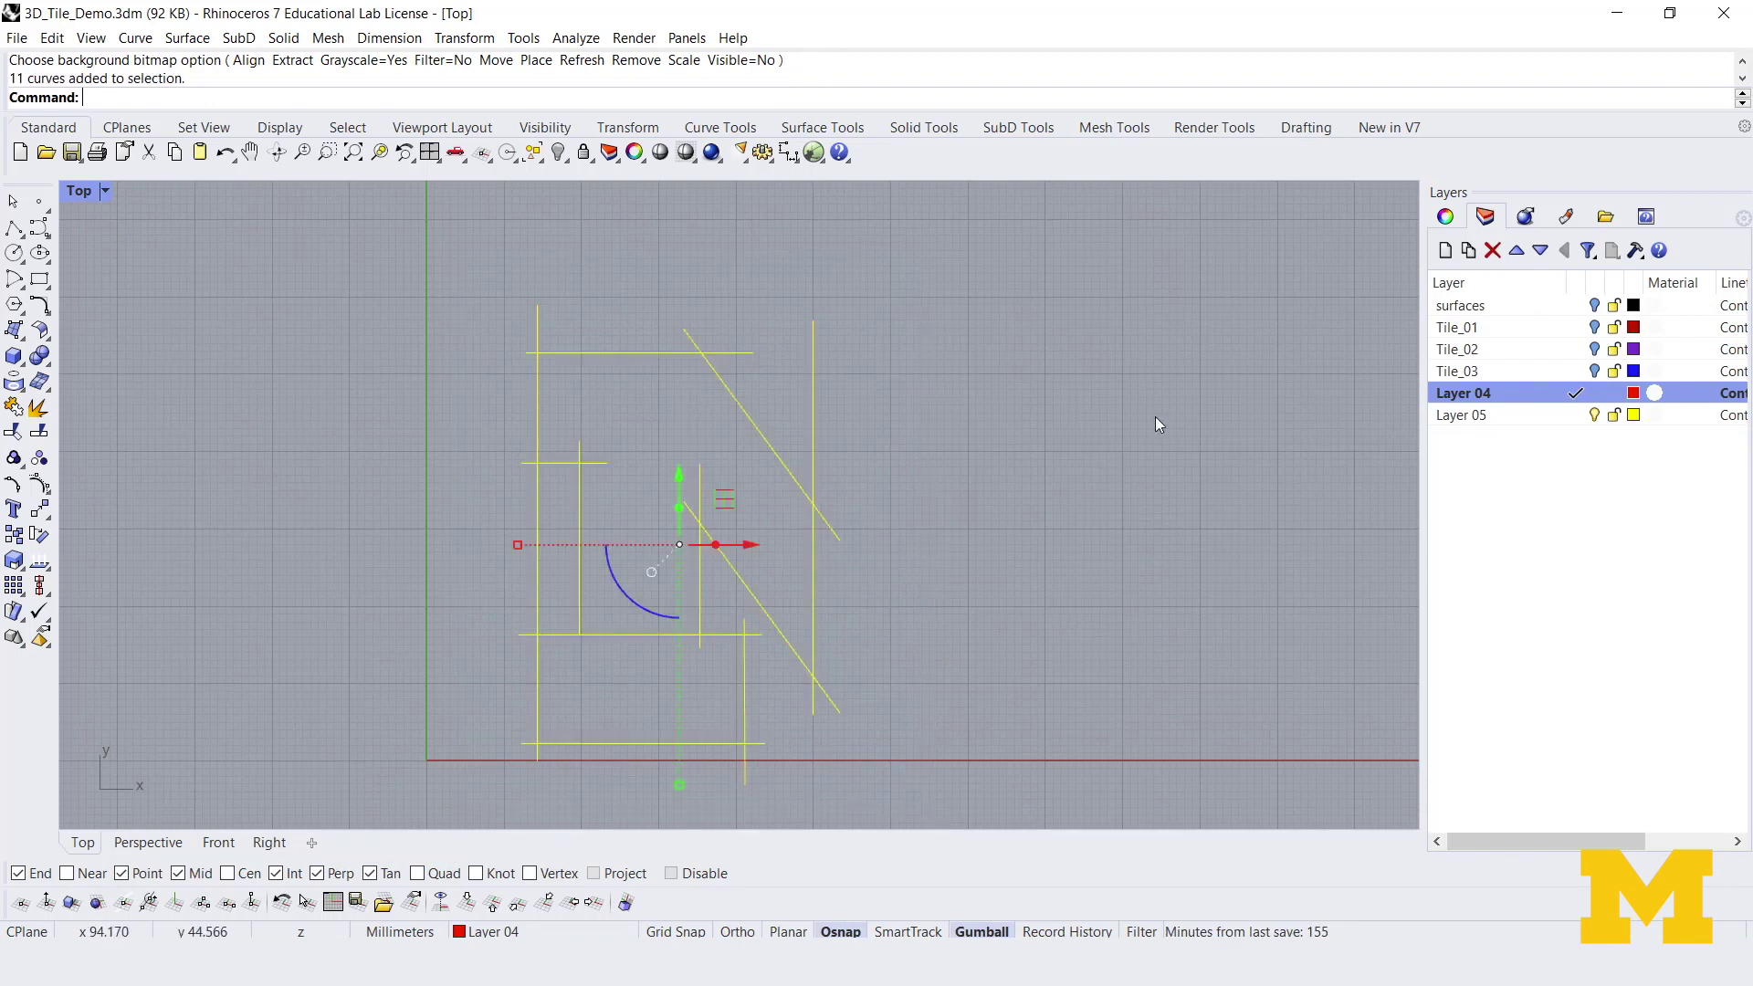
type("Trim")
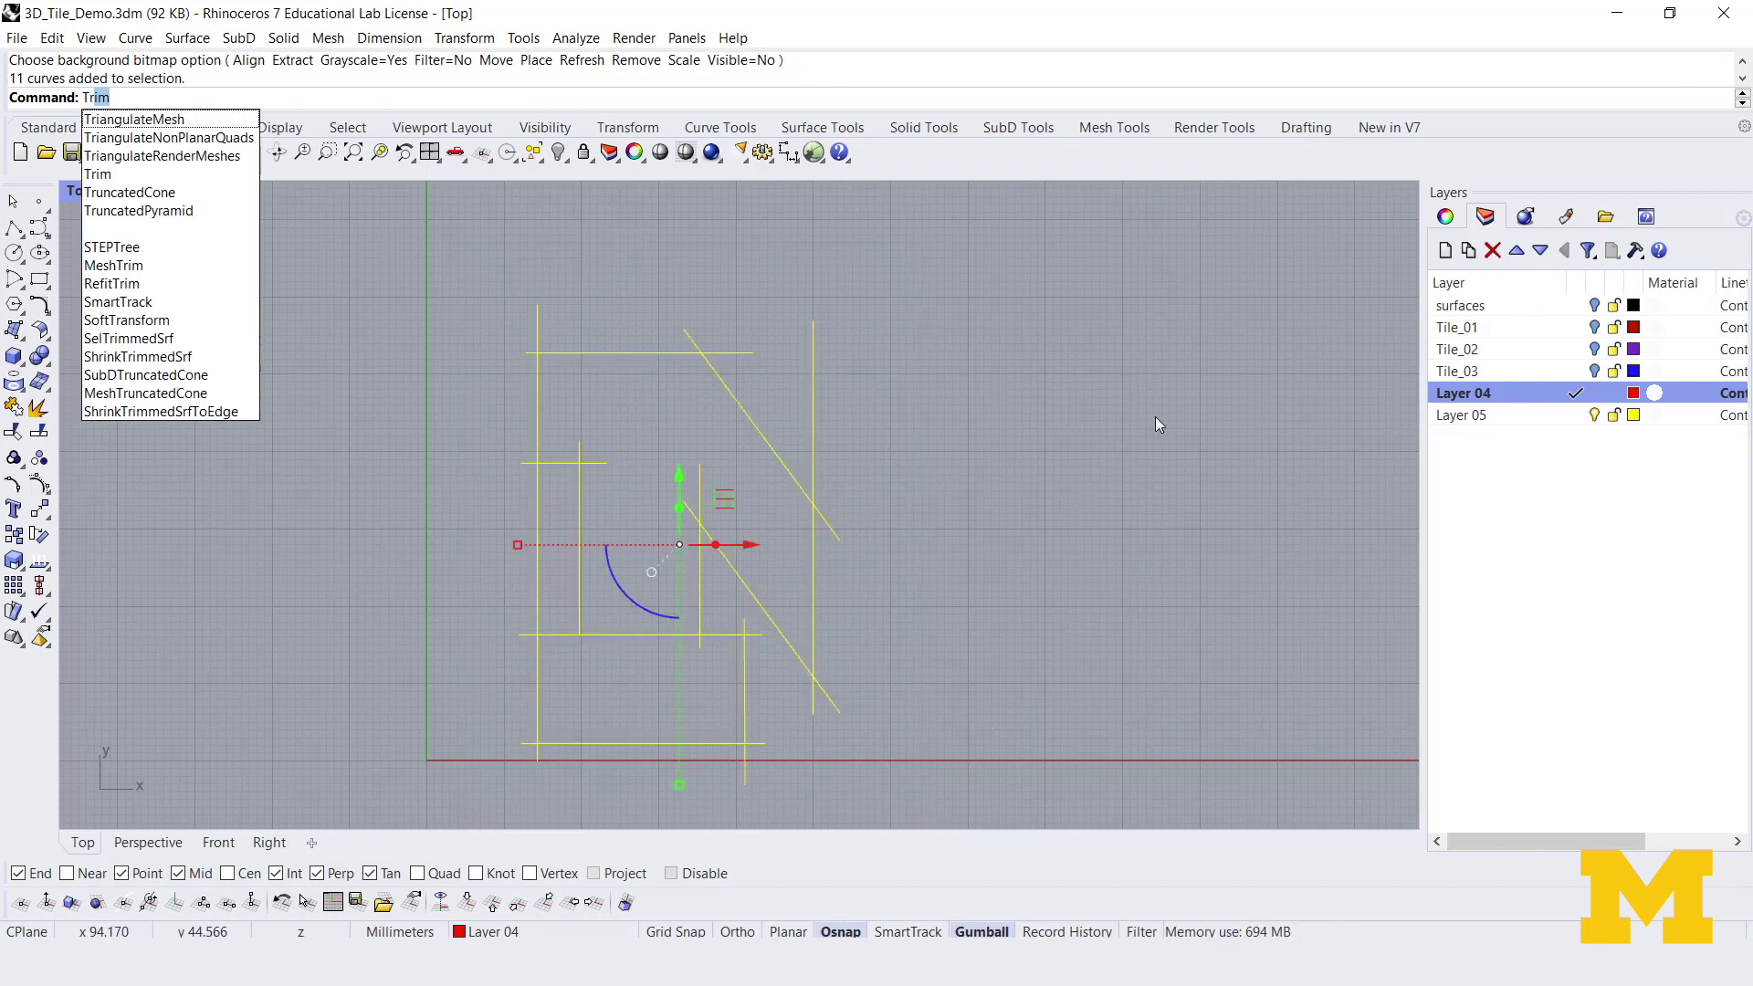
key("Return")
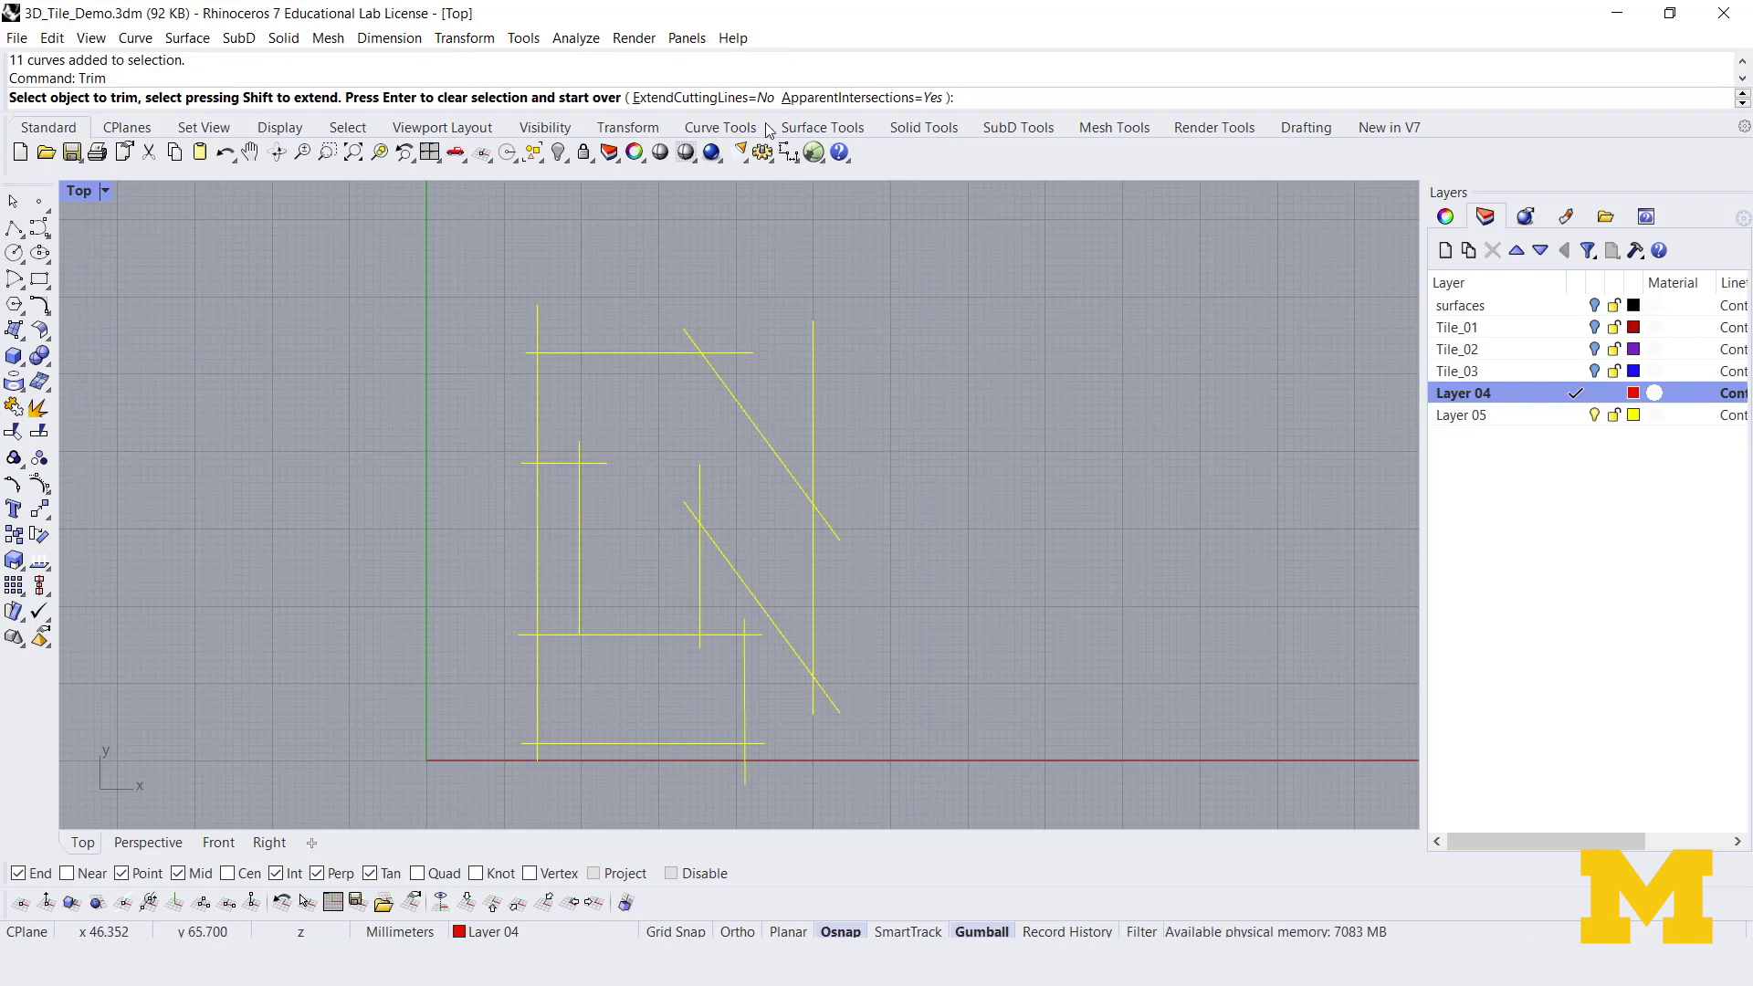
left_click(537, 327)
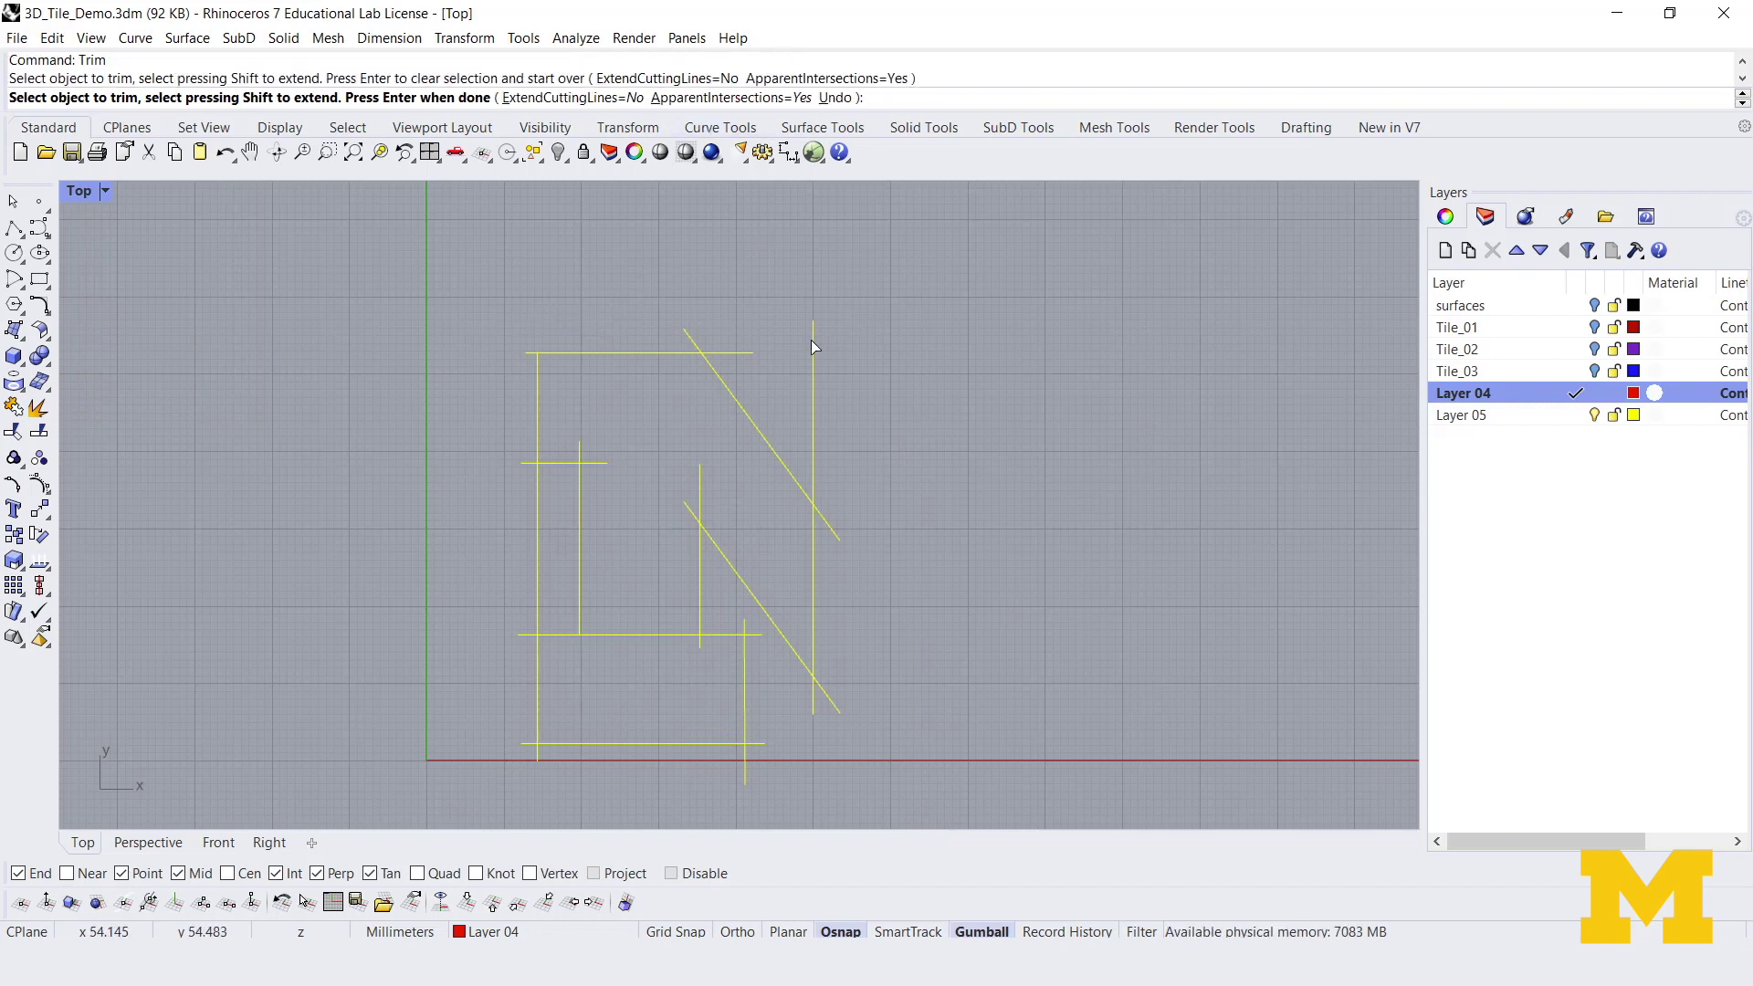
left_click(743, 354)
left_click(690, 336)
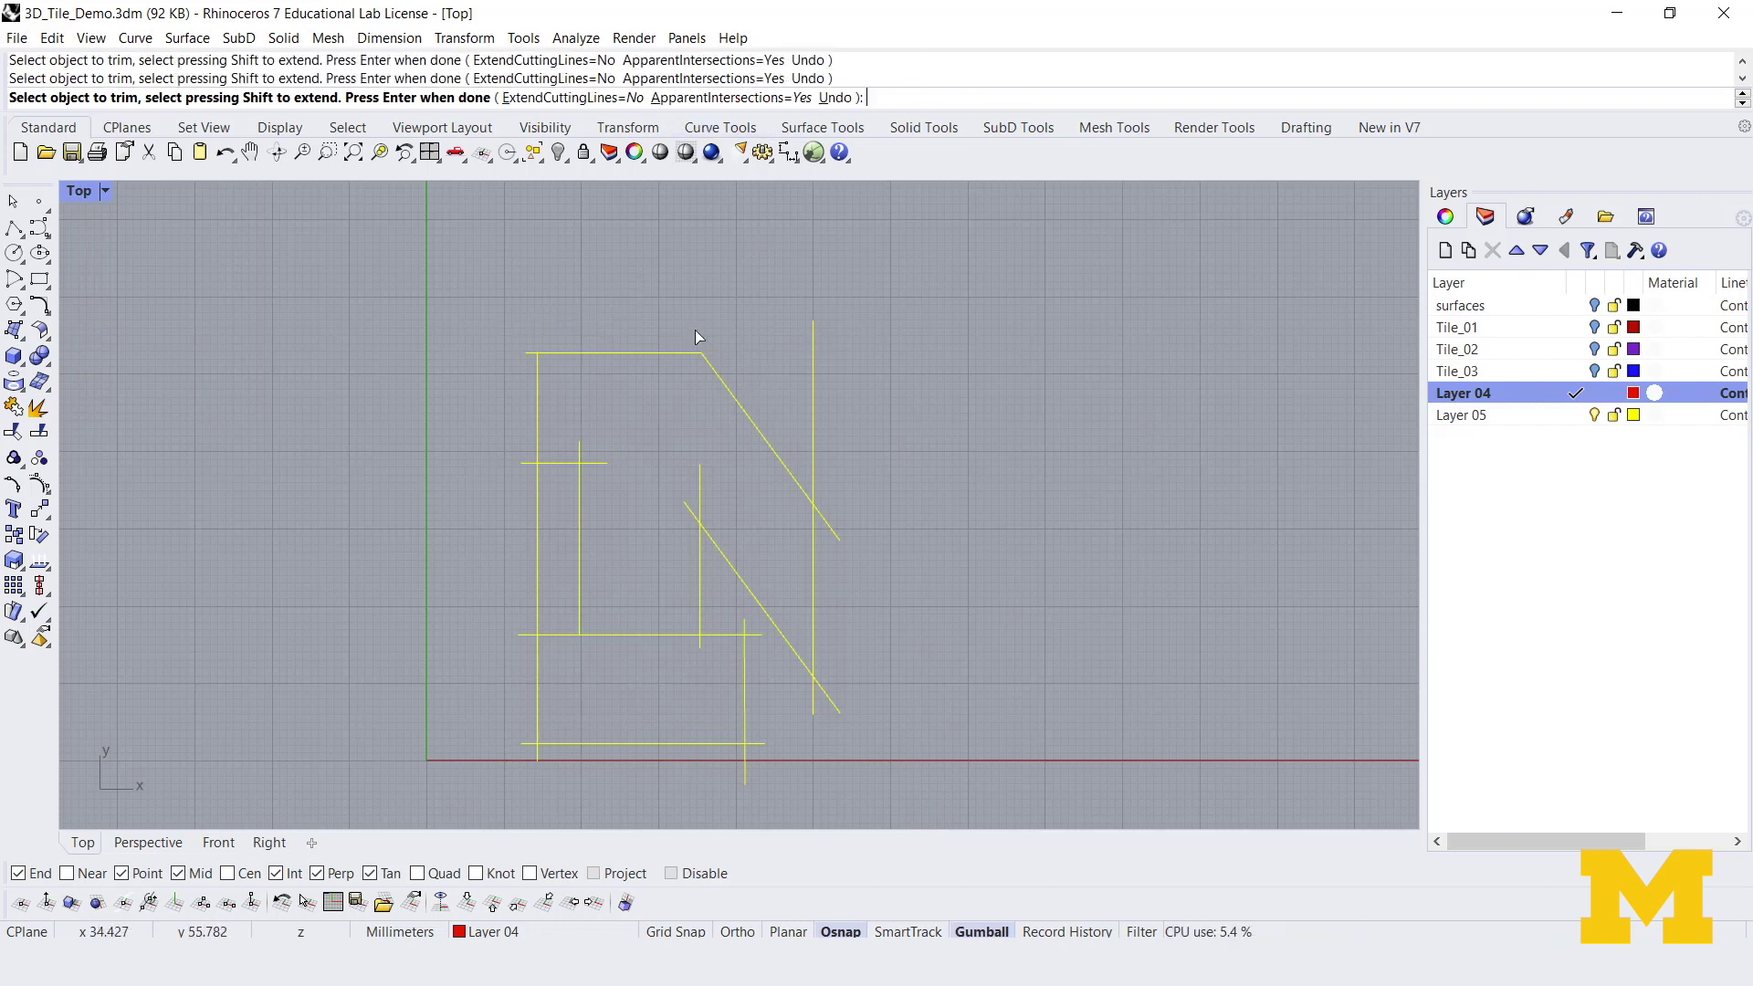
left_click(833, 531)
left_click(838, 709)
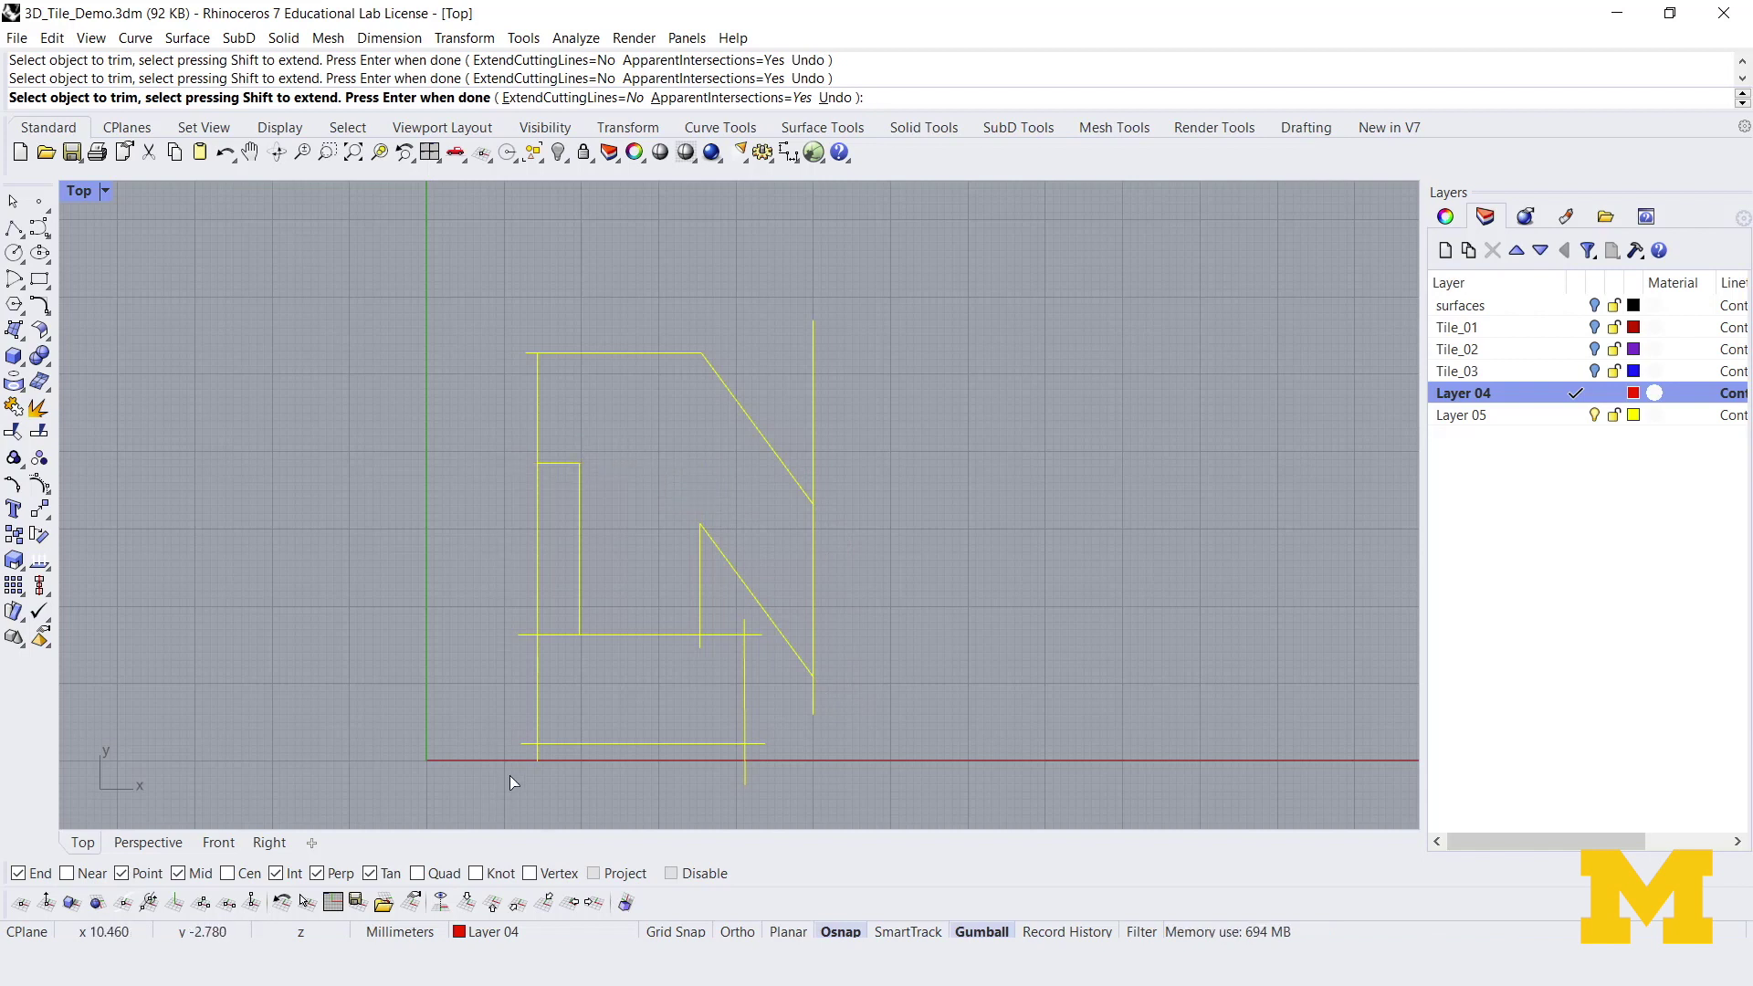
Trim the lower-left stubs, notch segments and tails below the bottom edge
left_click_drag(524, 792, 495, 523)
left_click_drag(499, 312, 495, 289)
left_click(537, 564)
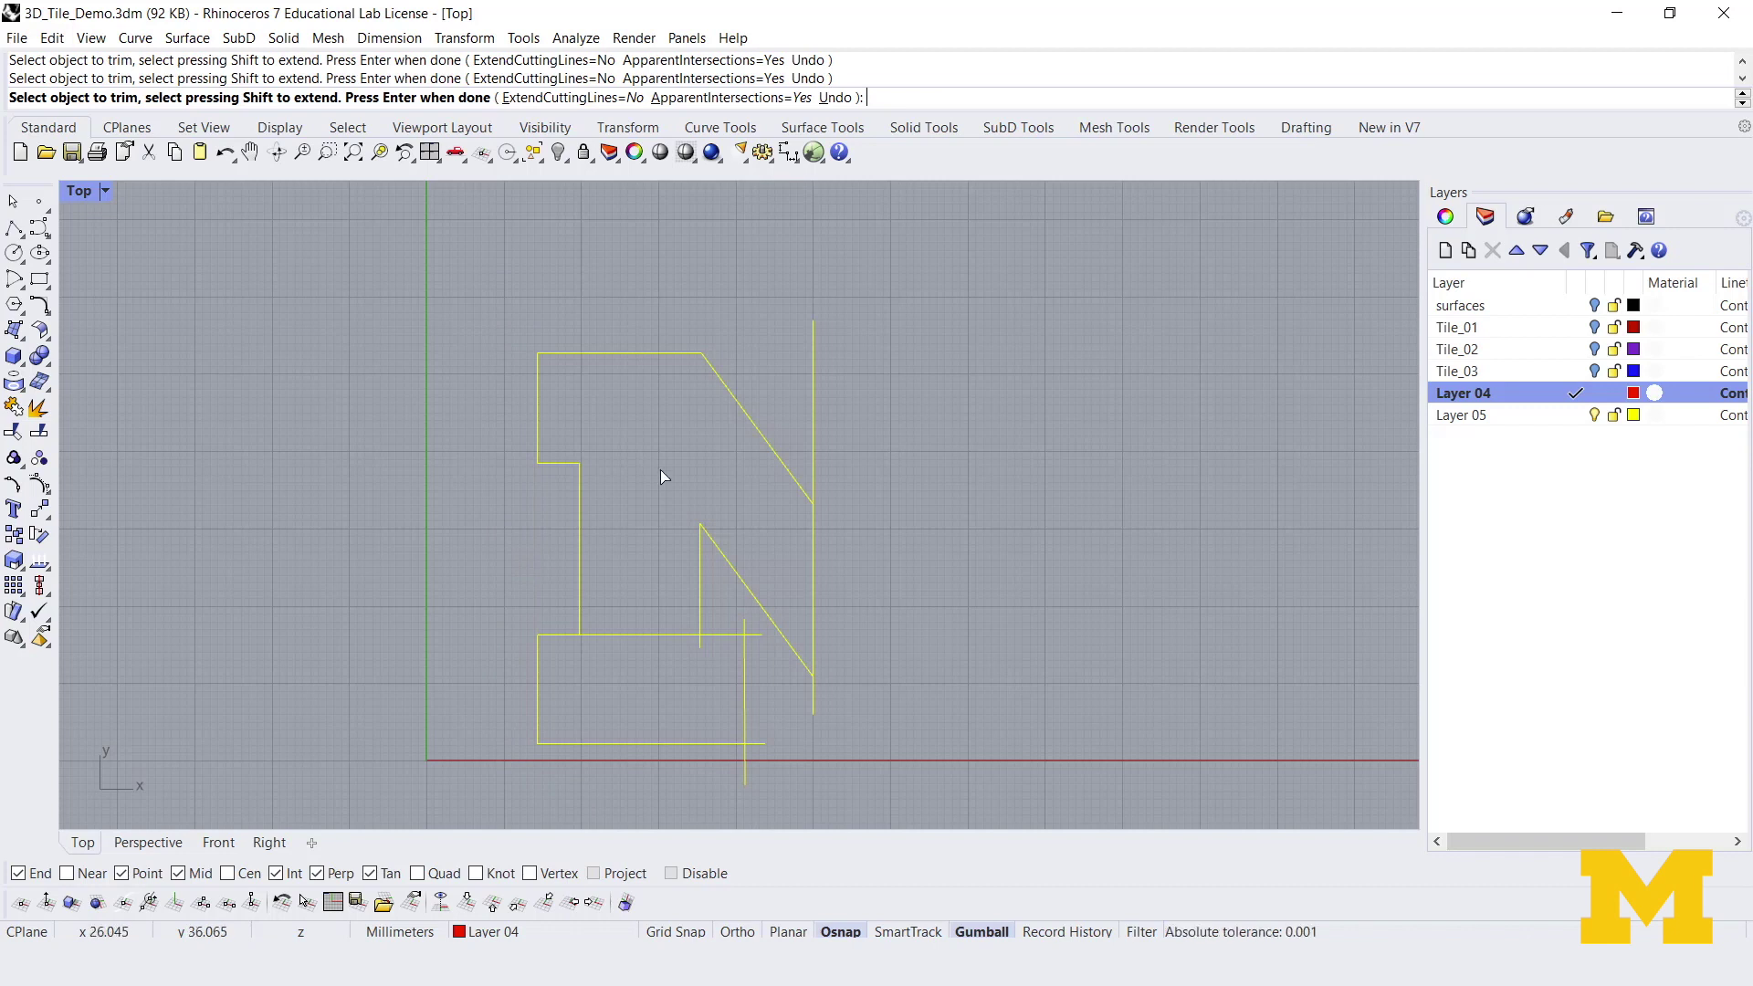
left_click(677, 638)
left_click(703, 652)
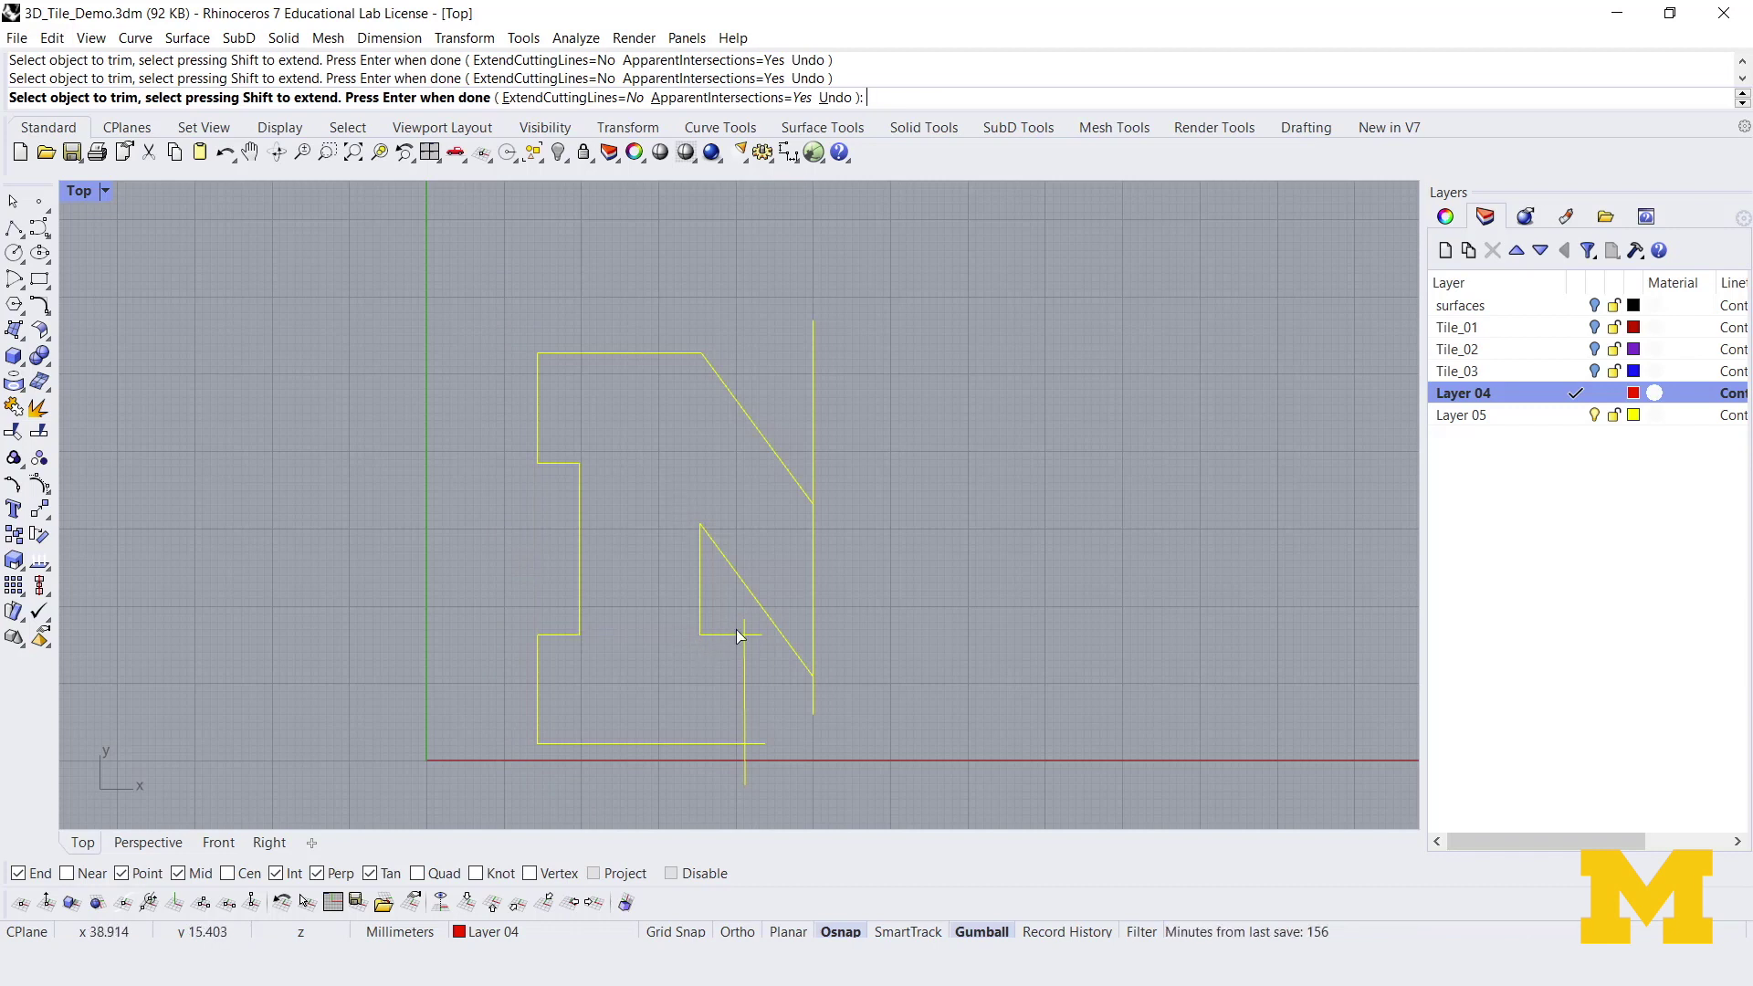
left_click(744, 765)
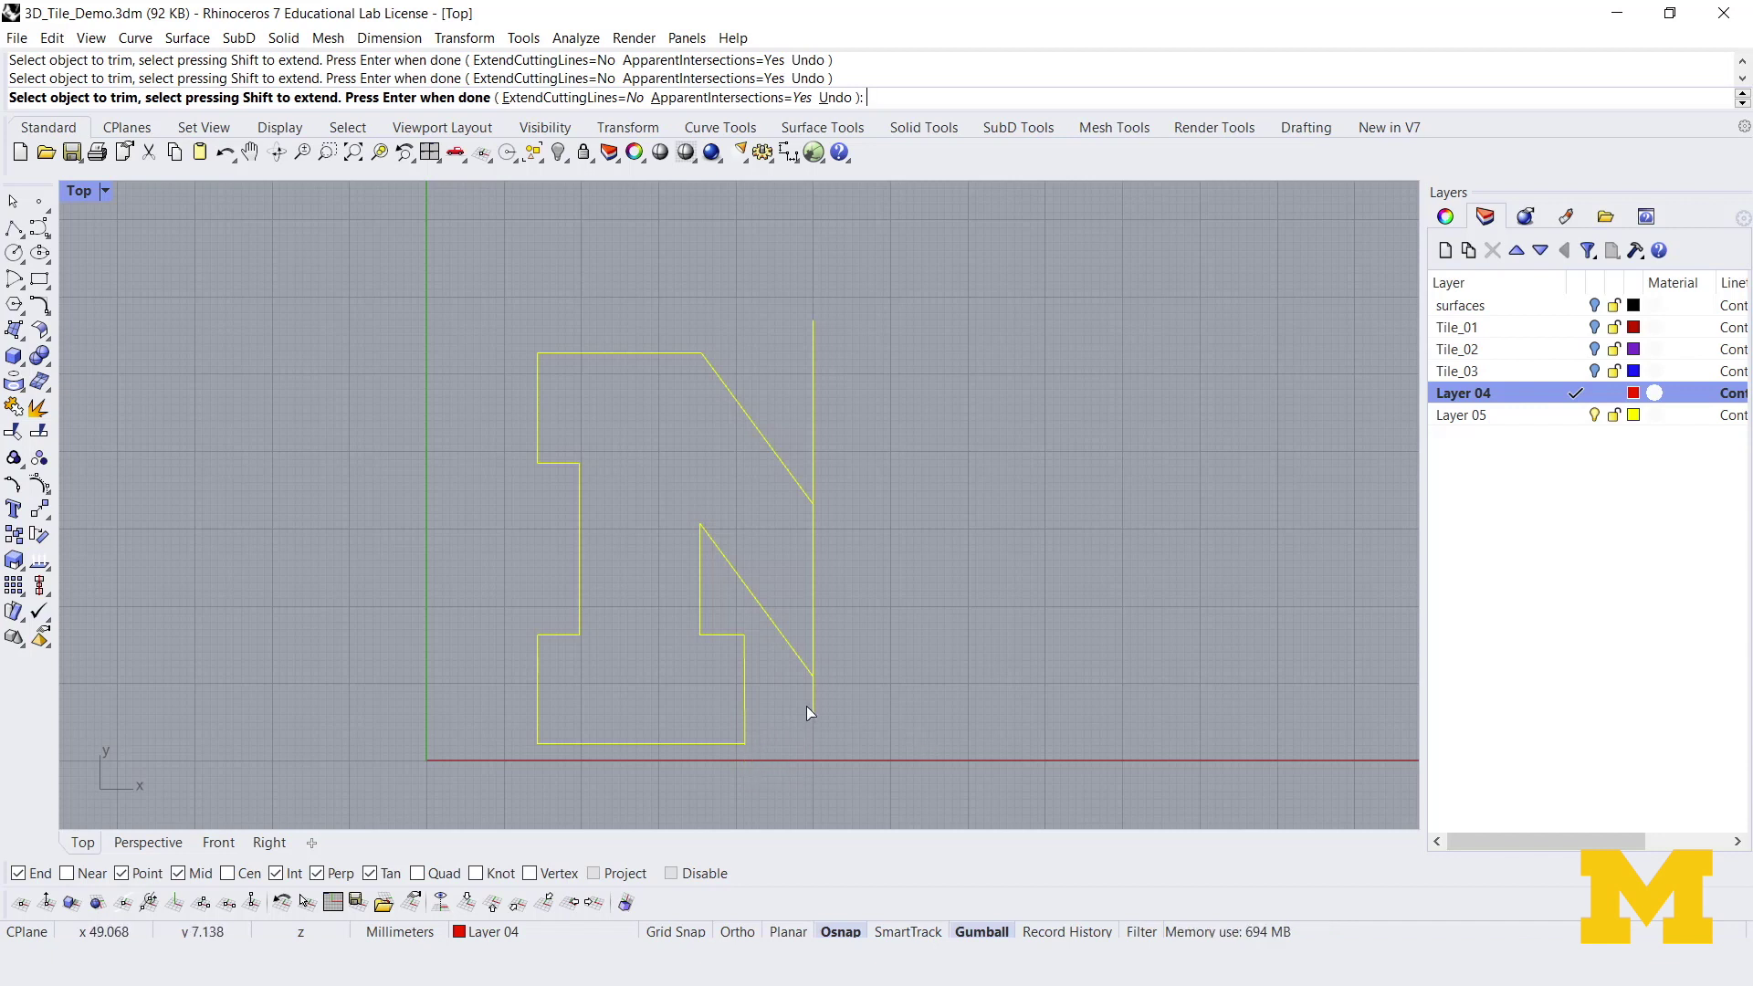
right_click_drag(980, 644, 888, 632)
Join the twelve half-M curves into one outline with Join
key("Return")
key("ctrl+a")
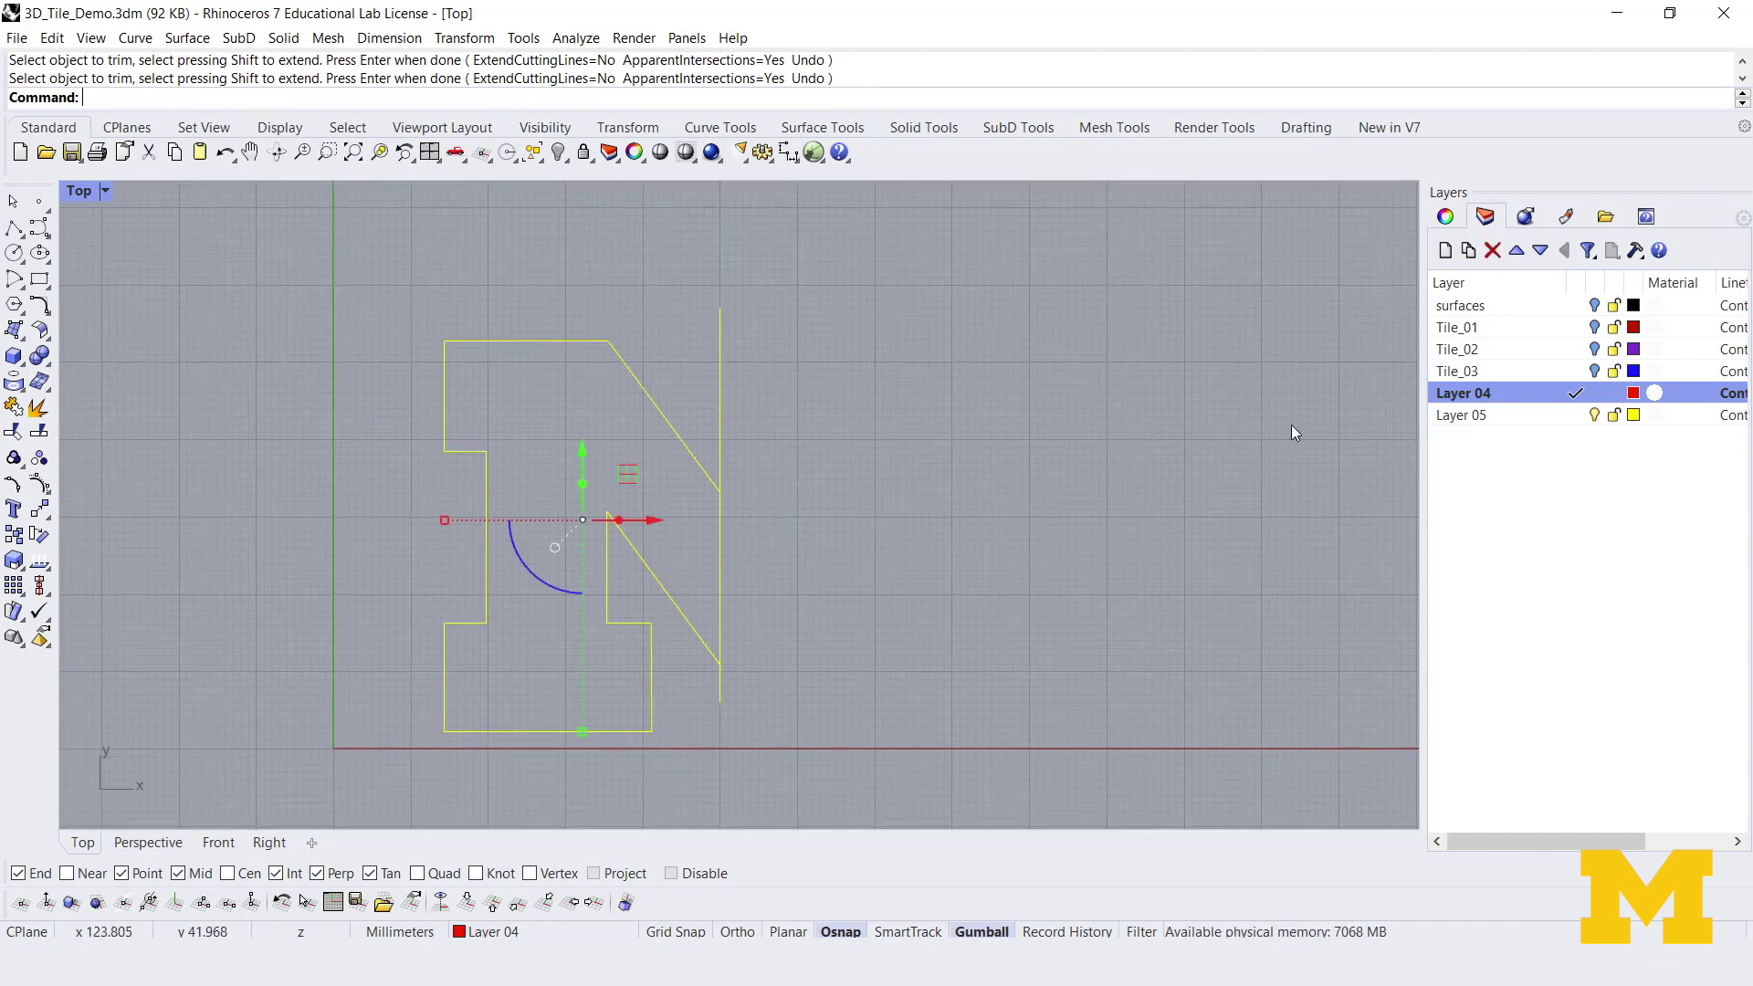
key("Escape")
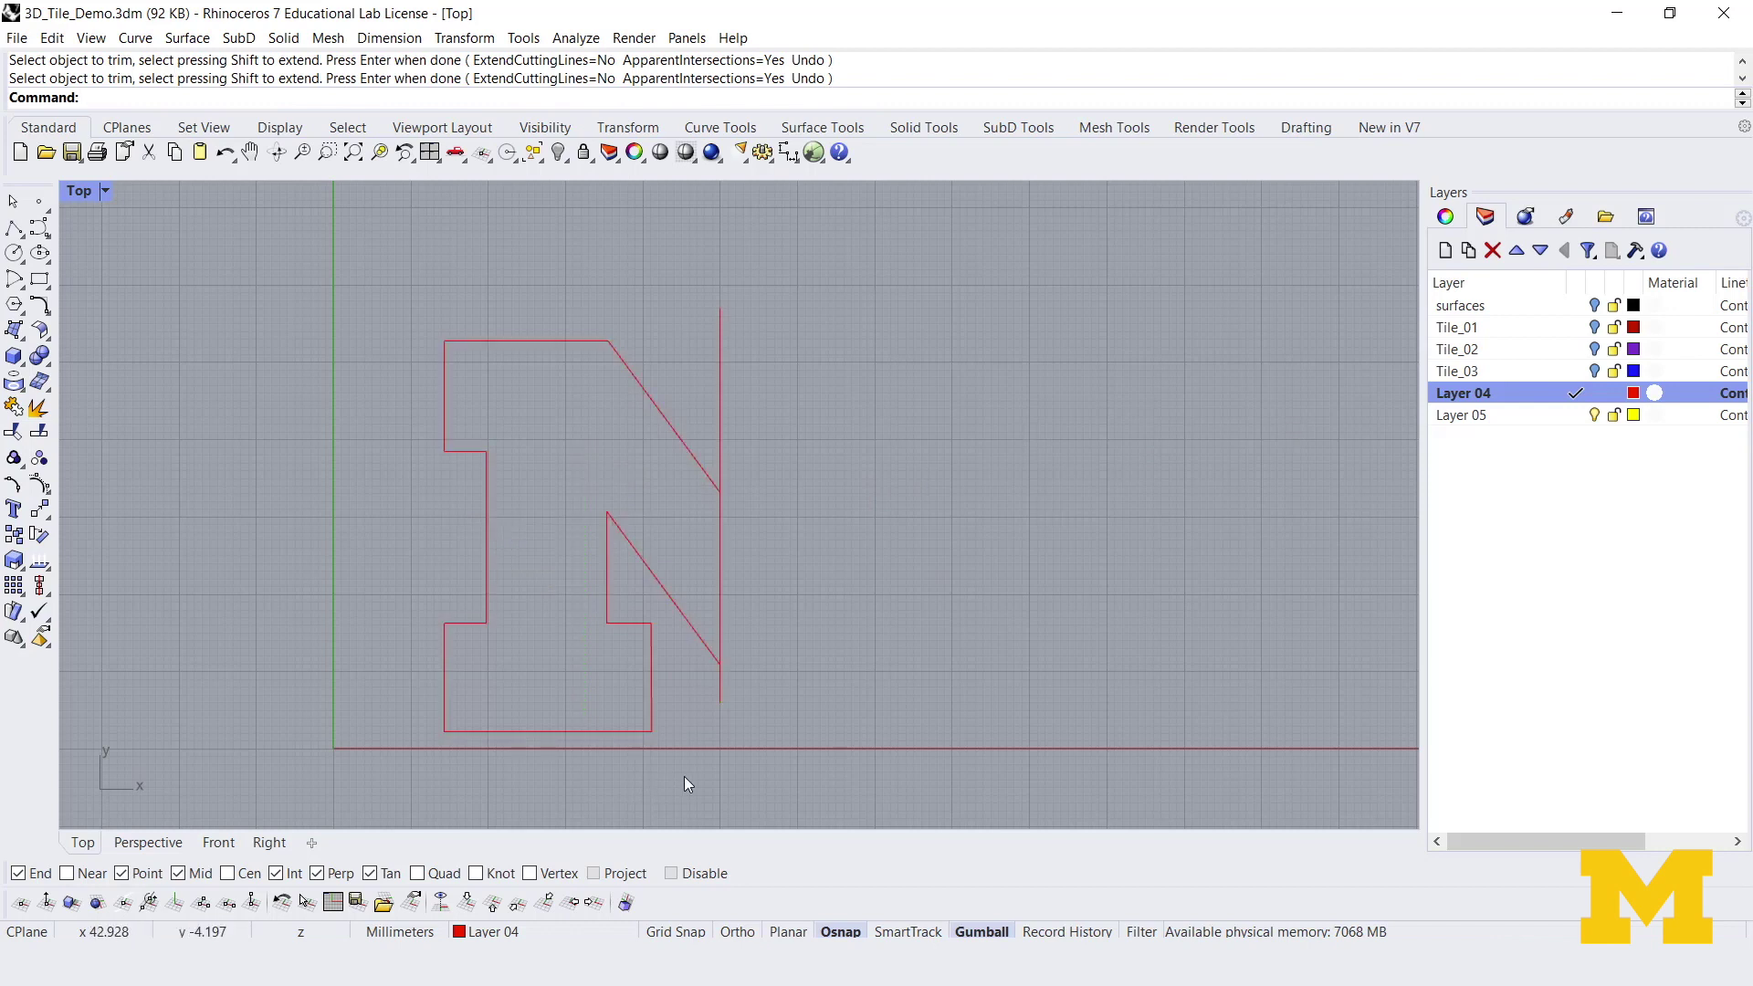
left_click_drag(684, 777, 413, 262)
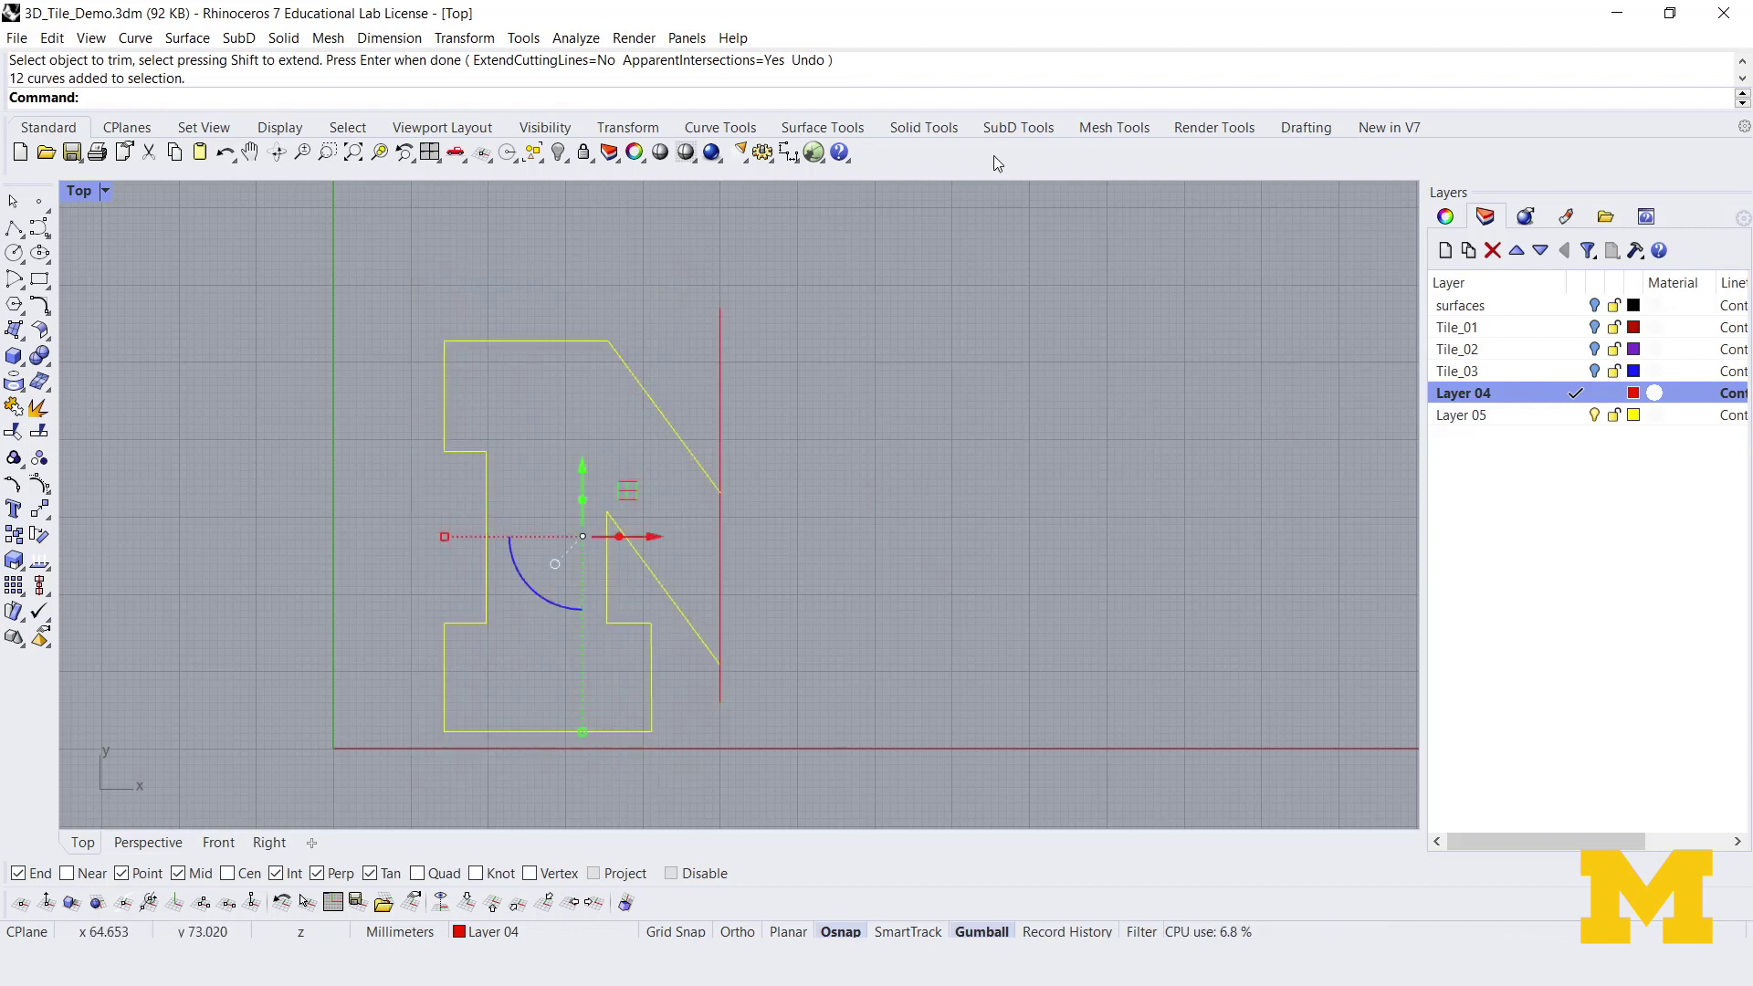
type("Join")
key("Return")
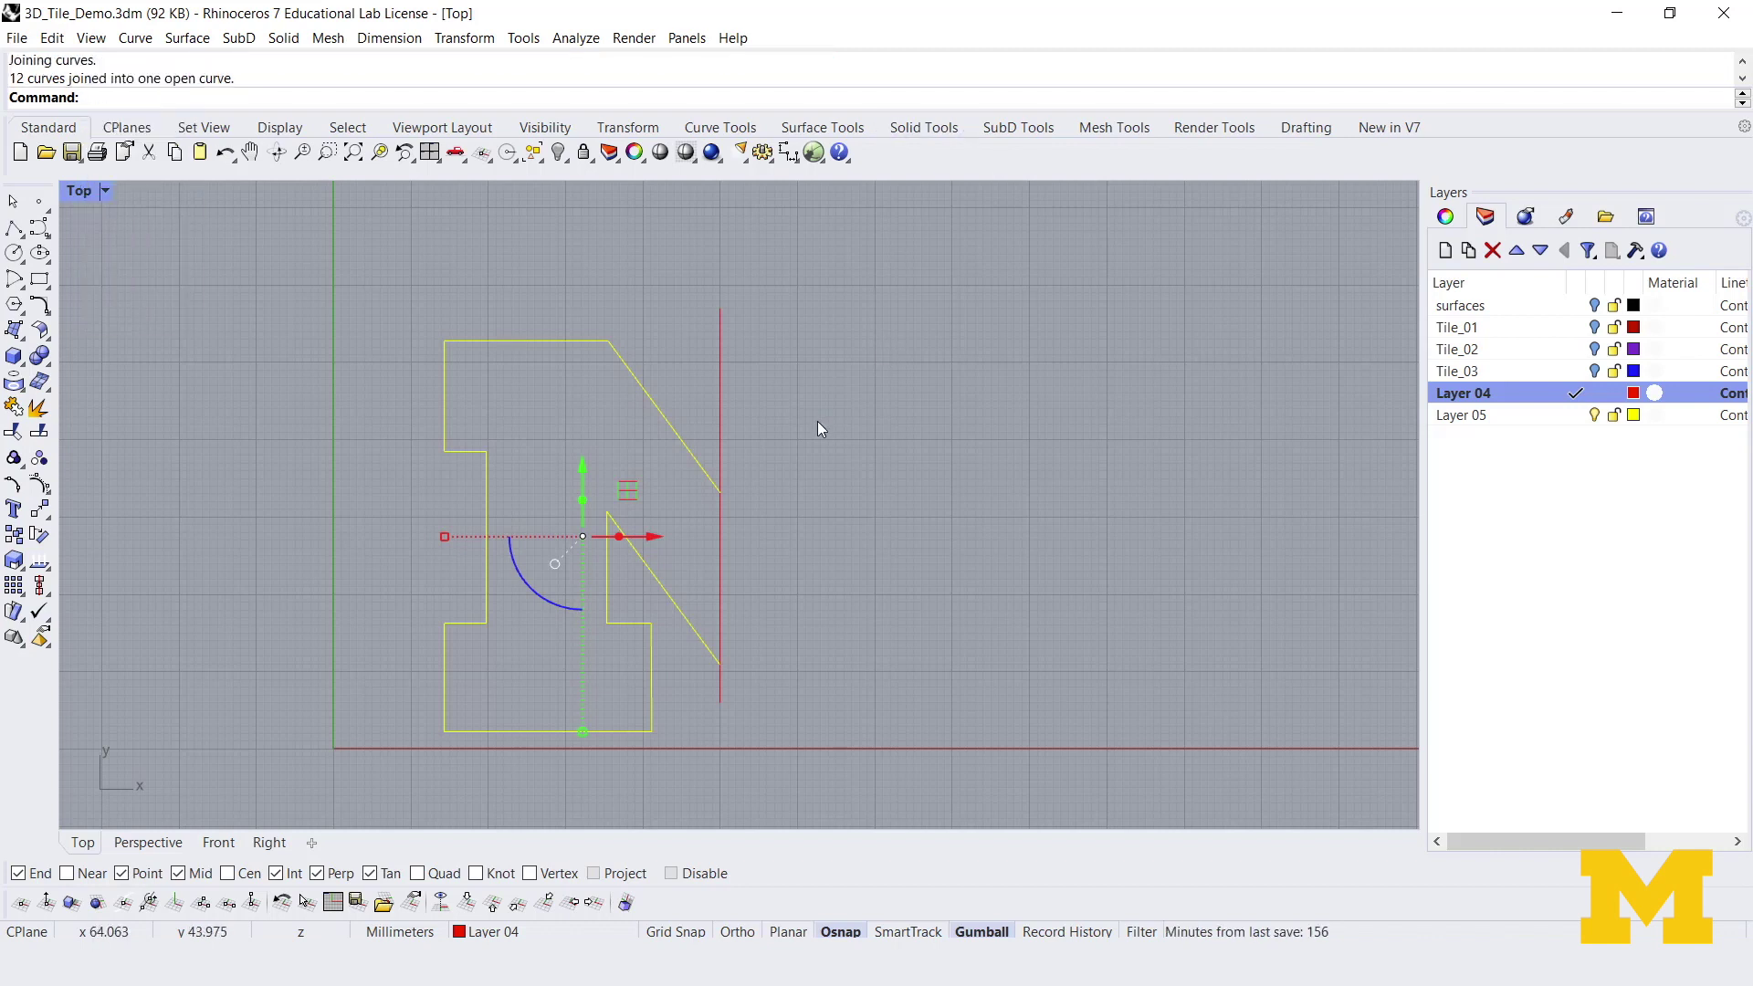
Mirror the half-M outline across the vertical guide line to complete the M
left_click(818, 429)
left_click(684, 448)
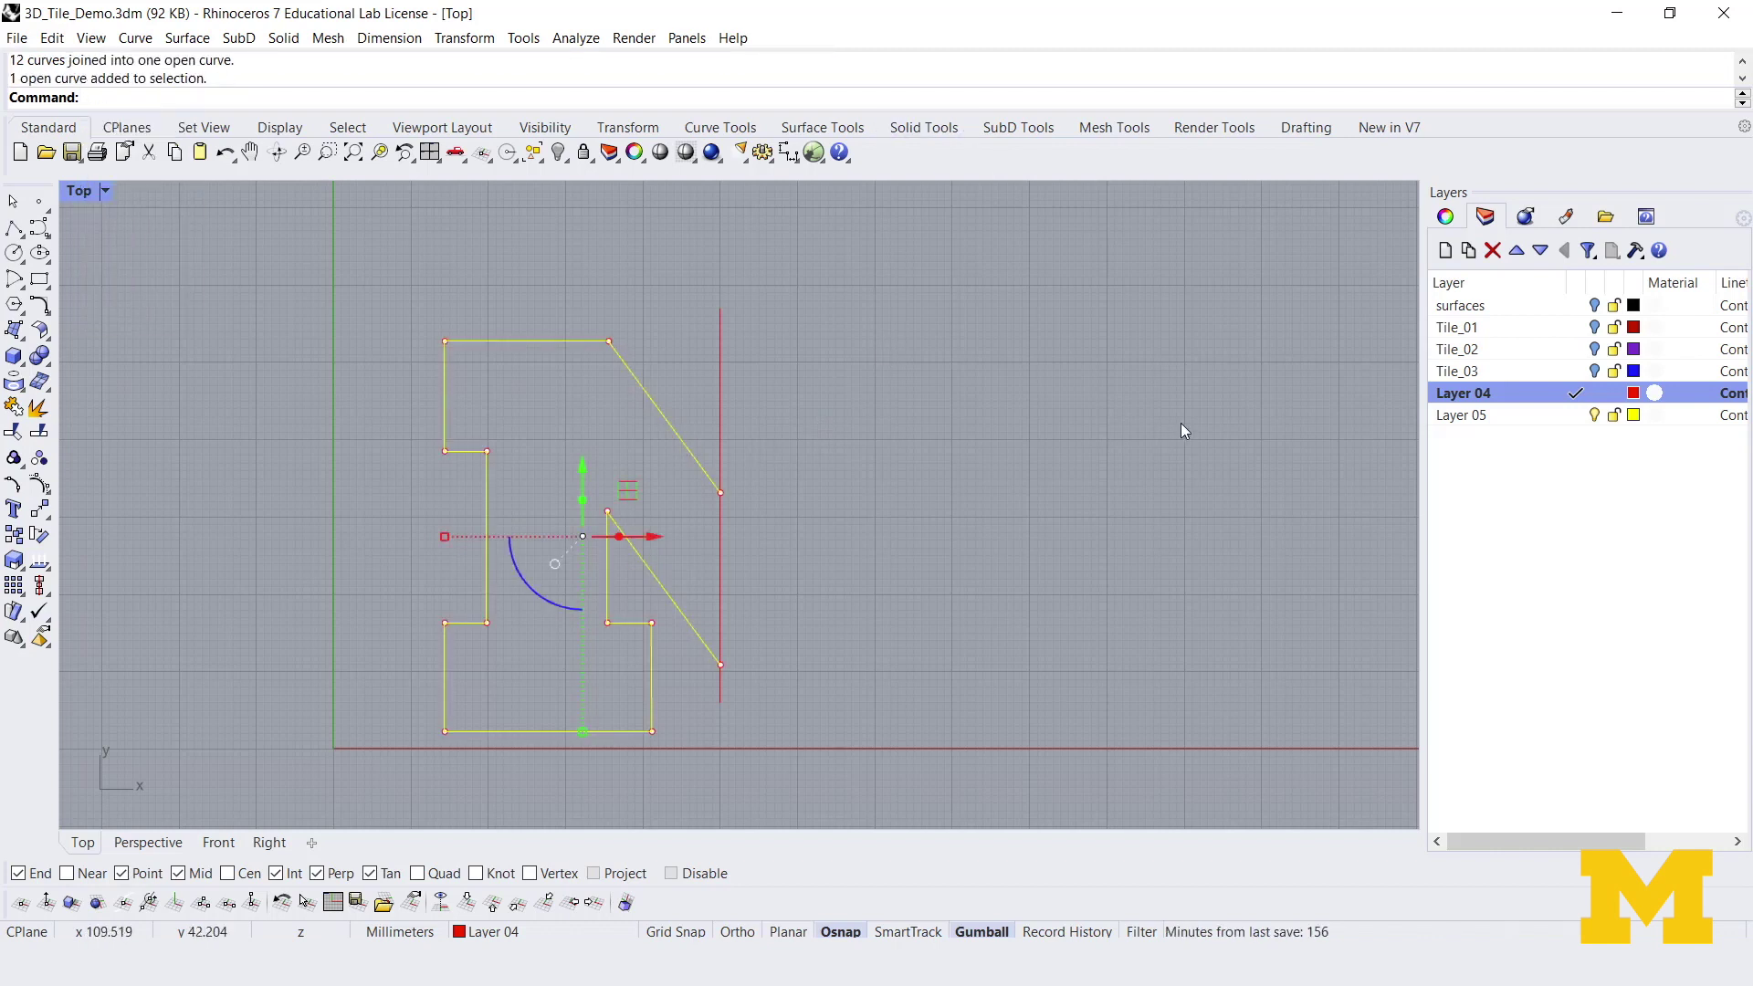
type("Mirror")
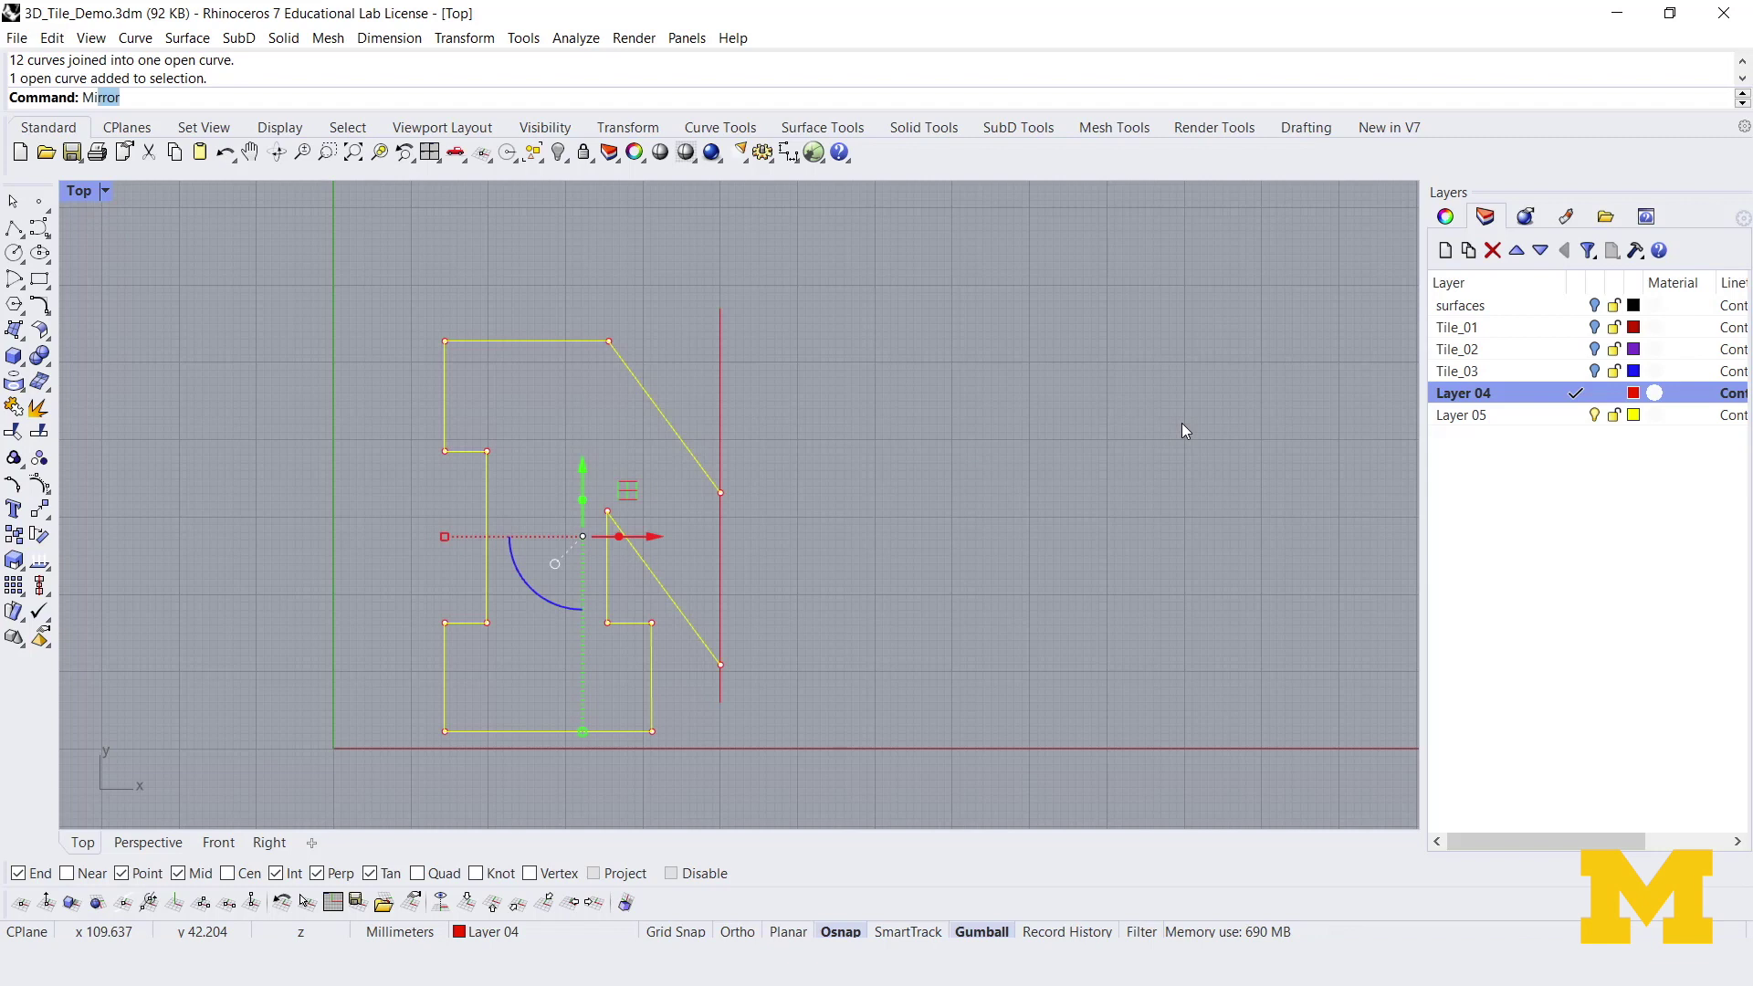
key("Return")
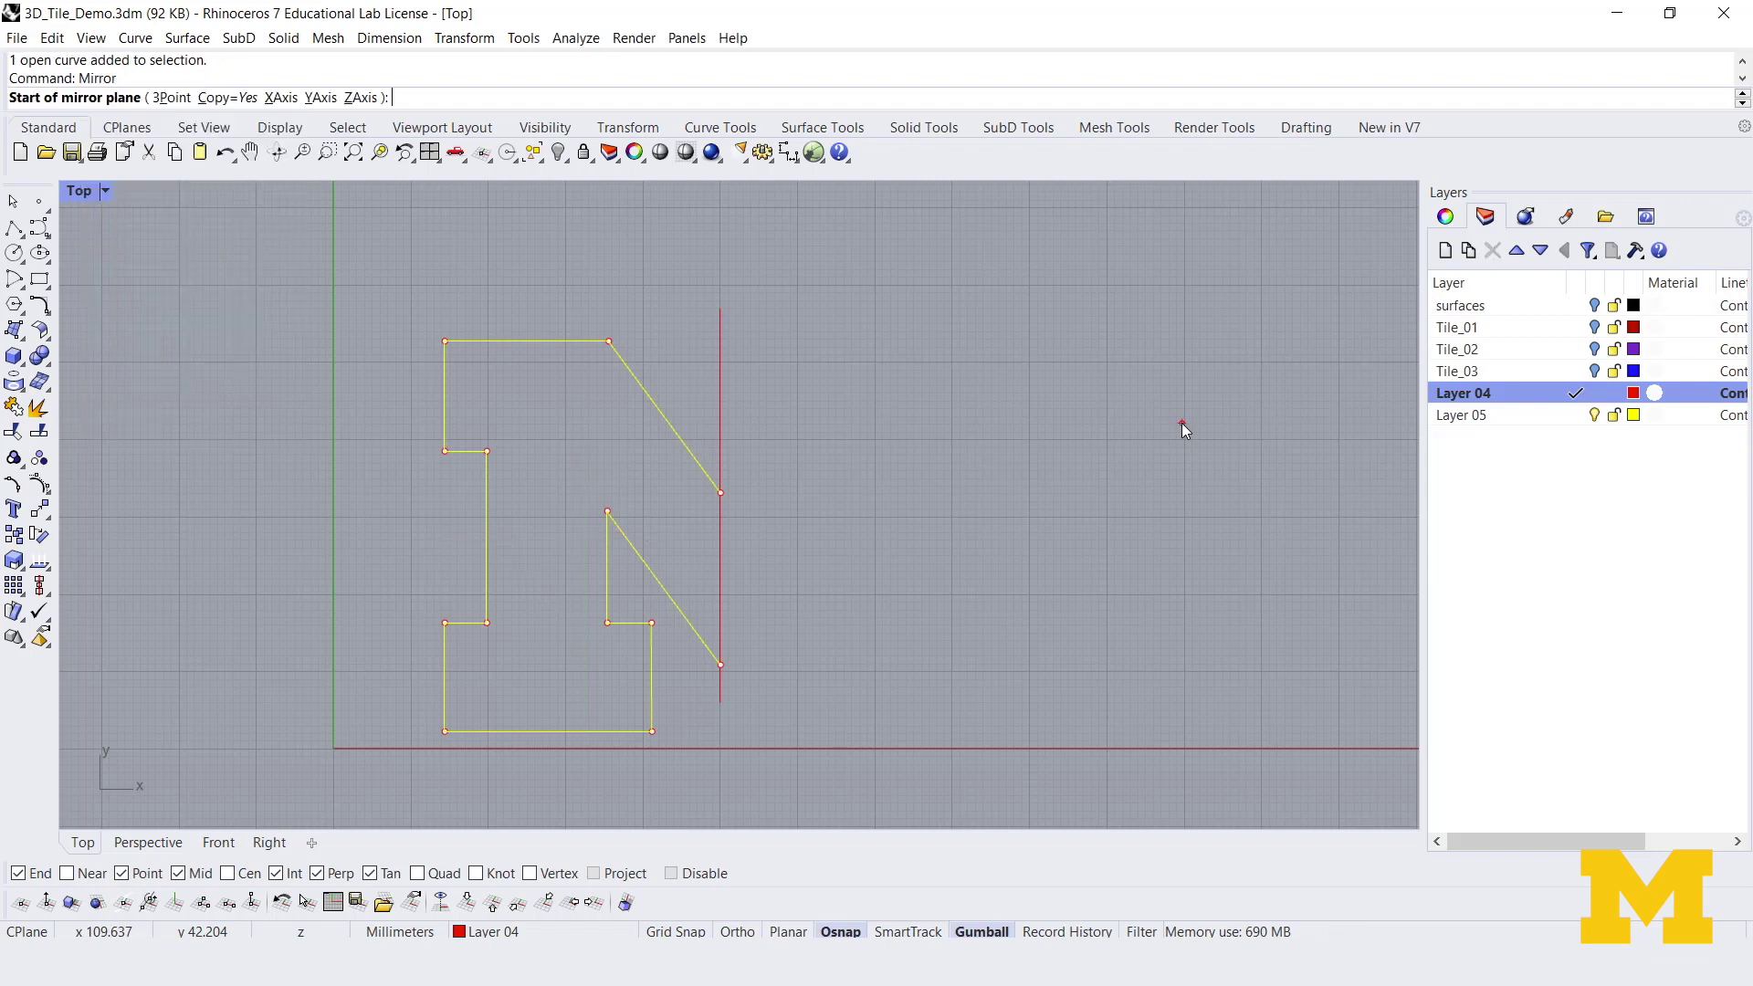
left_click(721, 493)
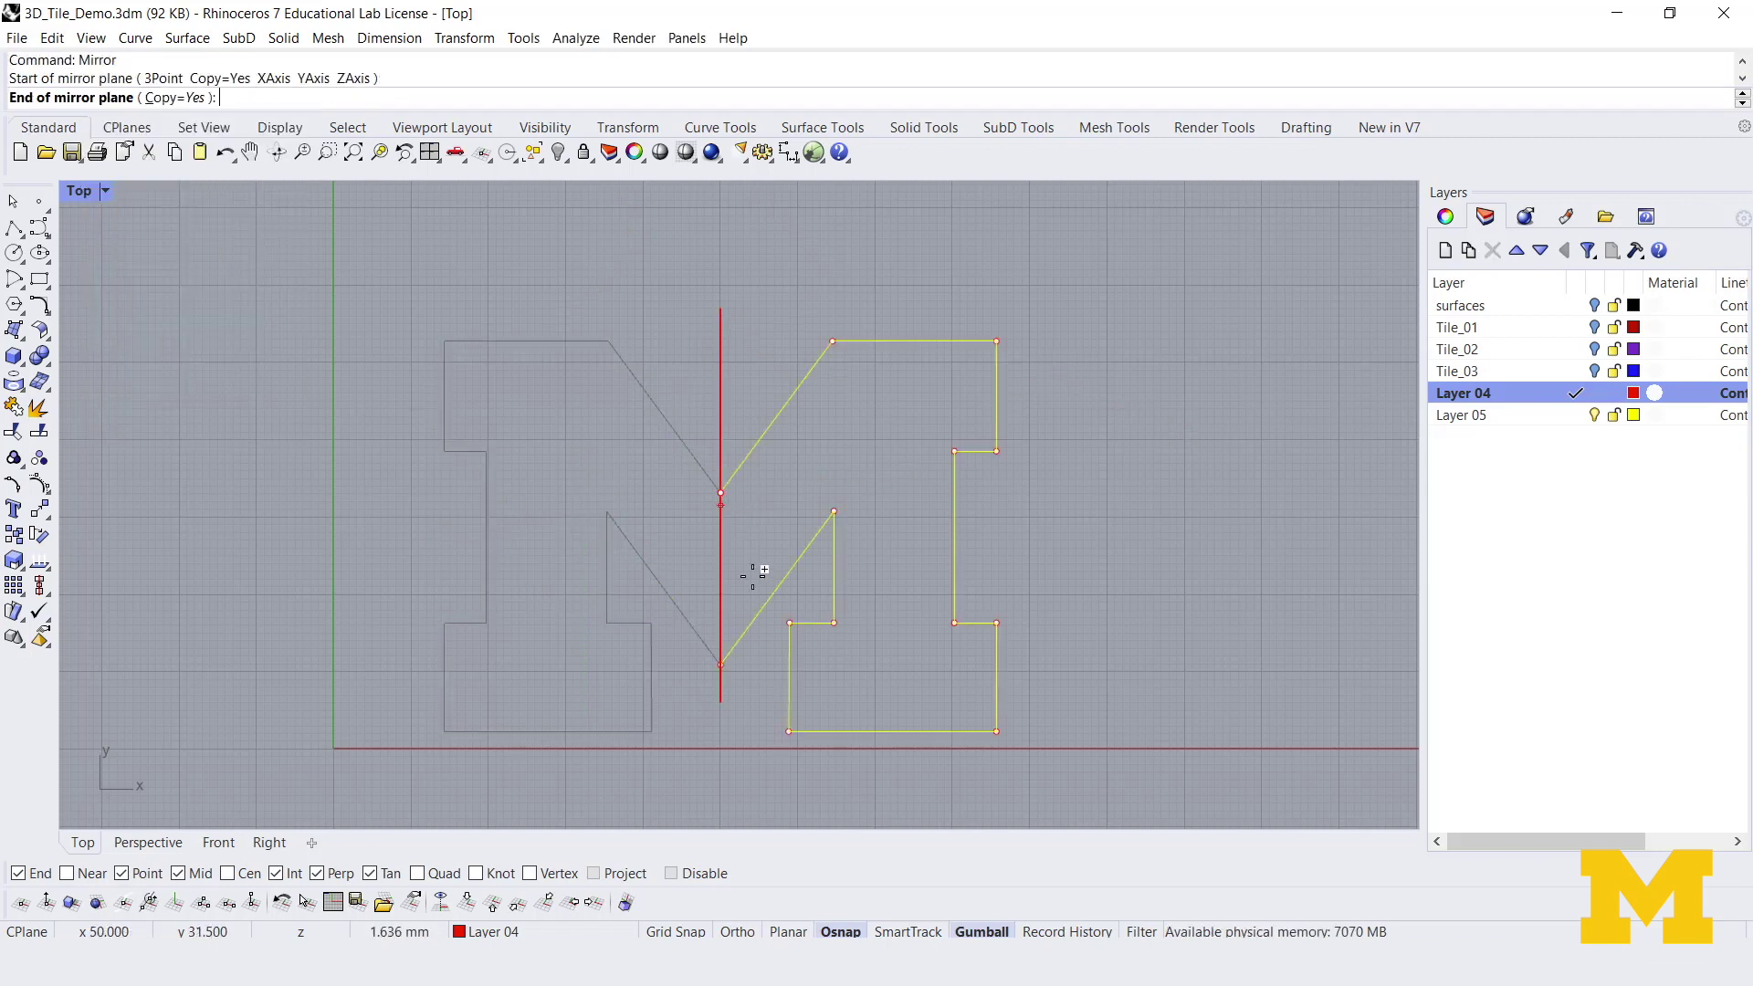
left_click(720, 702)
Delete the vertical guide line and select both M halves
key("Escape")
left_click(722, 376)
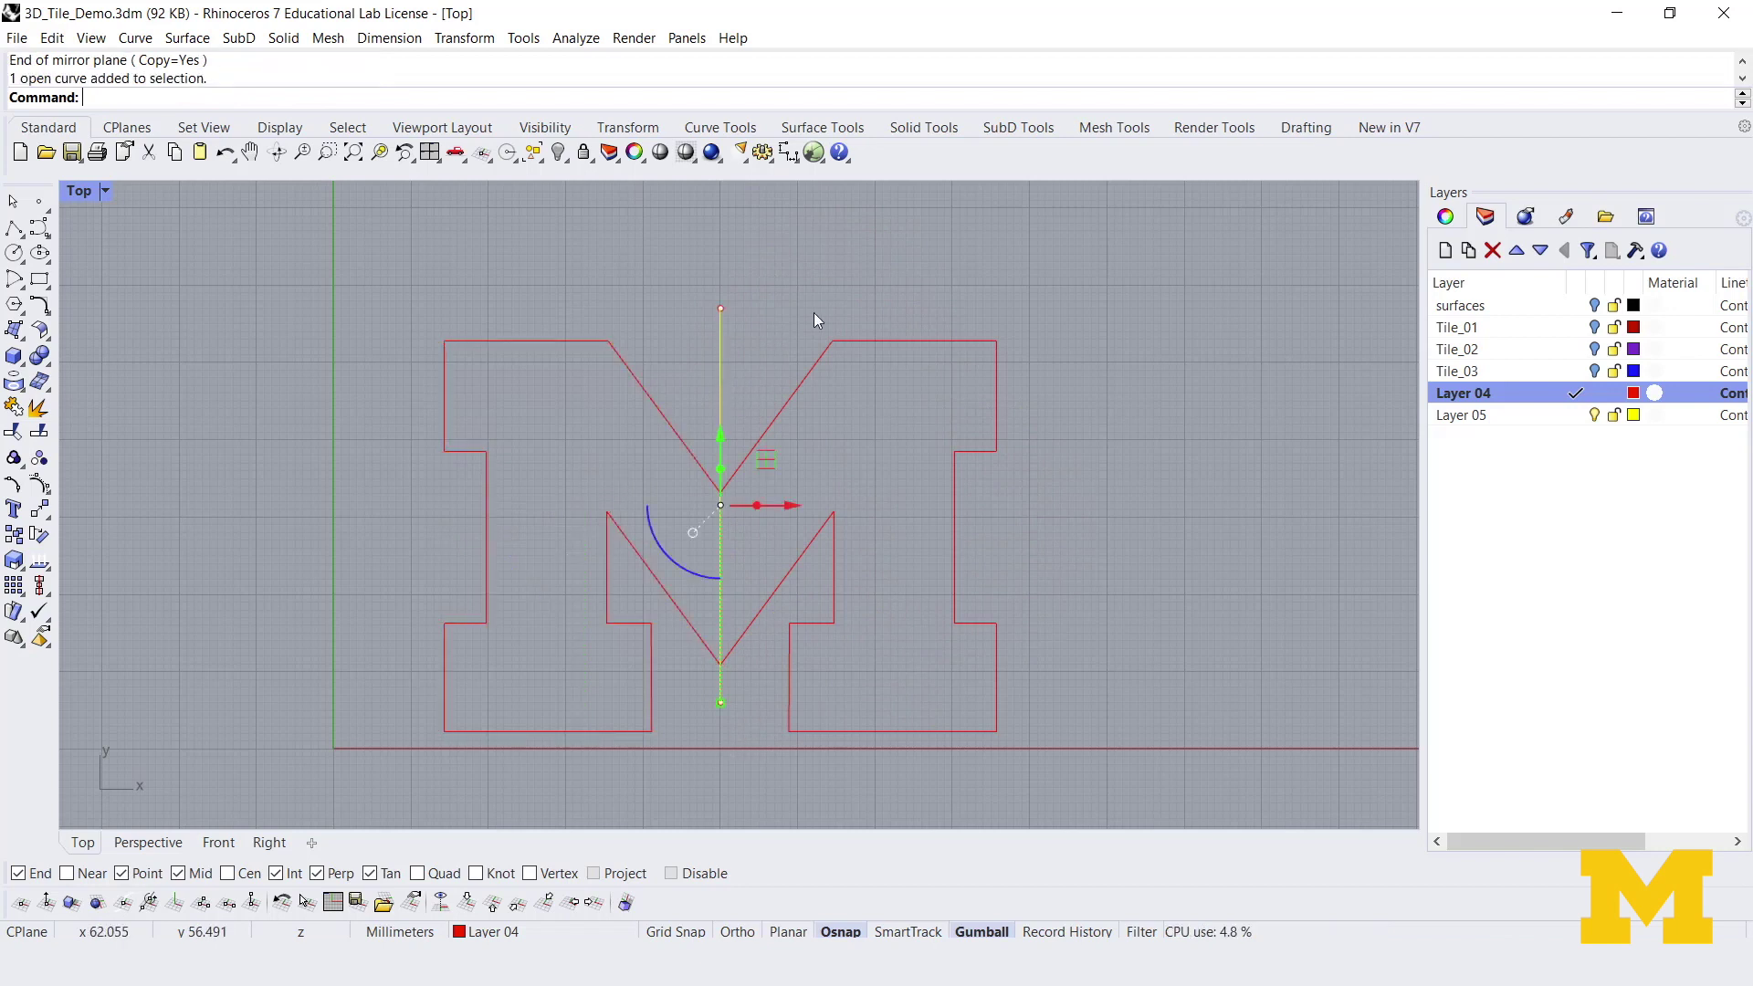
key("Delete")
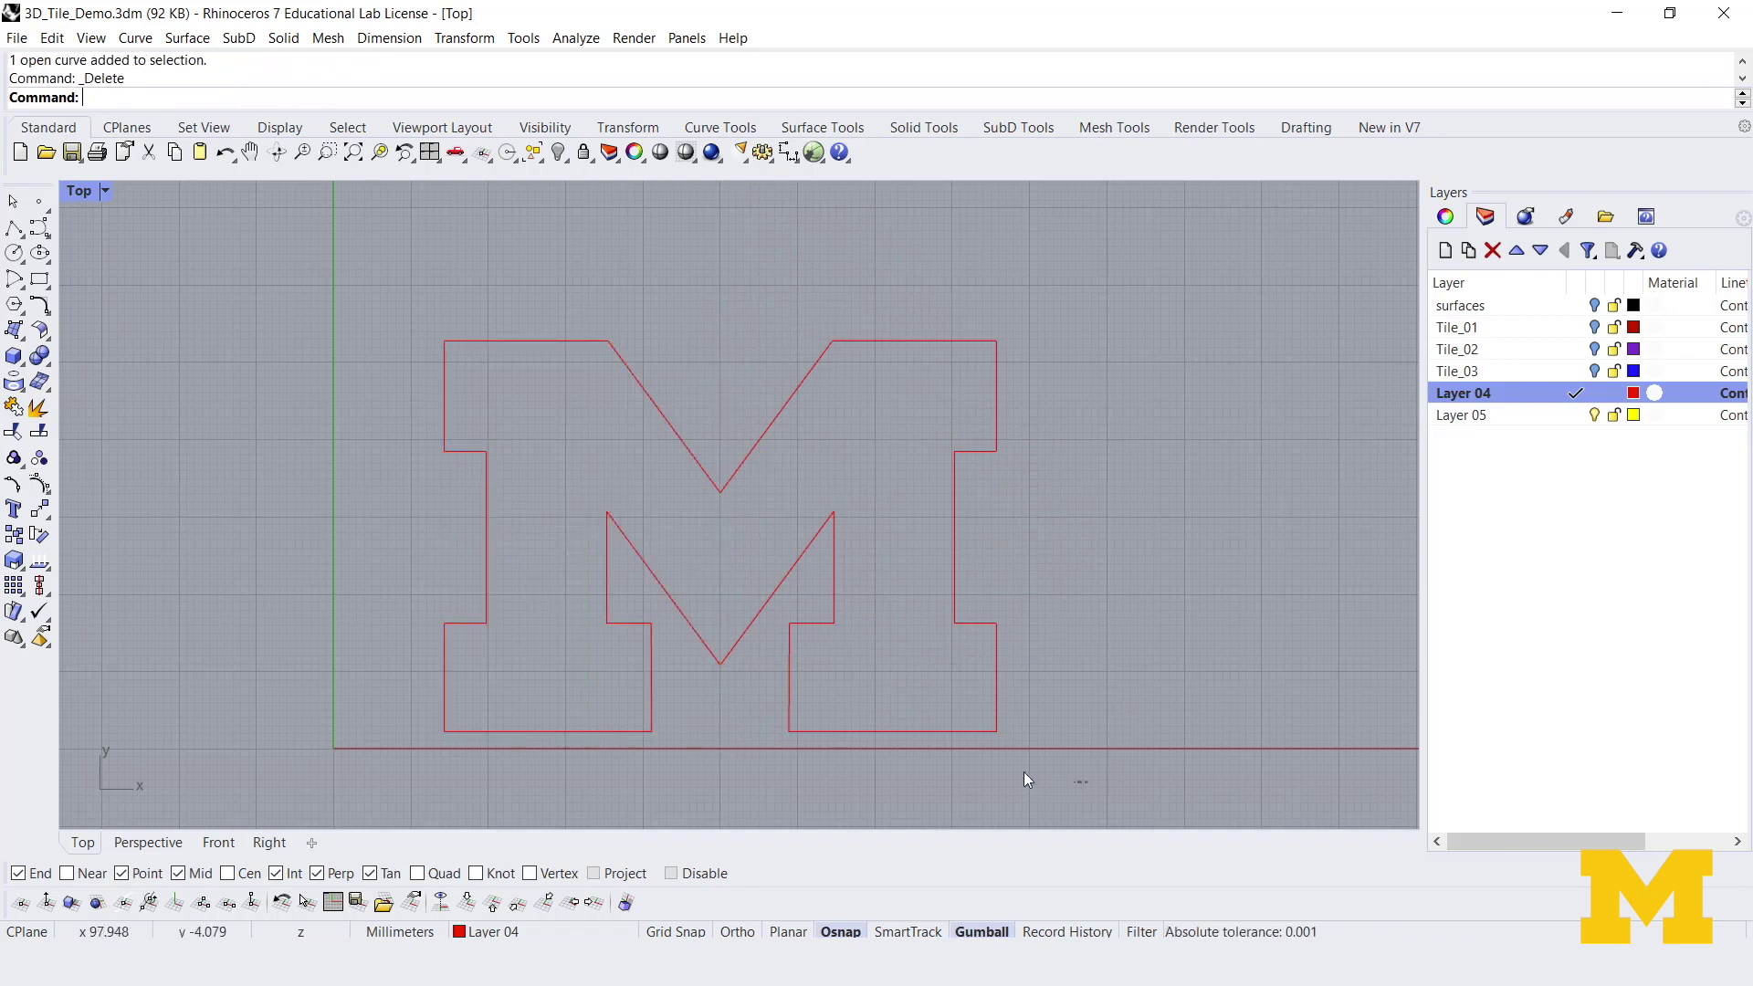
left_click_drag(349, 280, 351, 281)
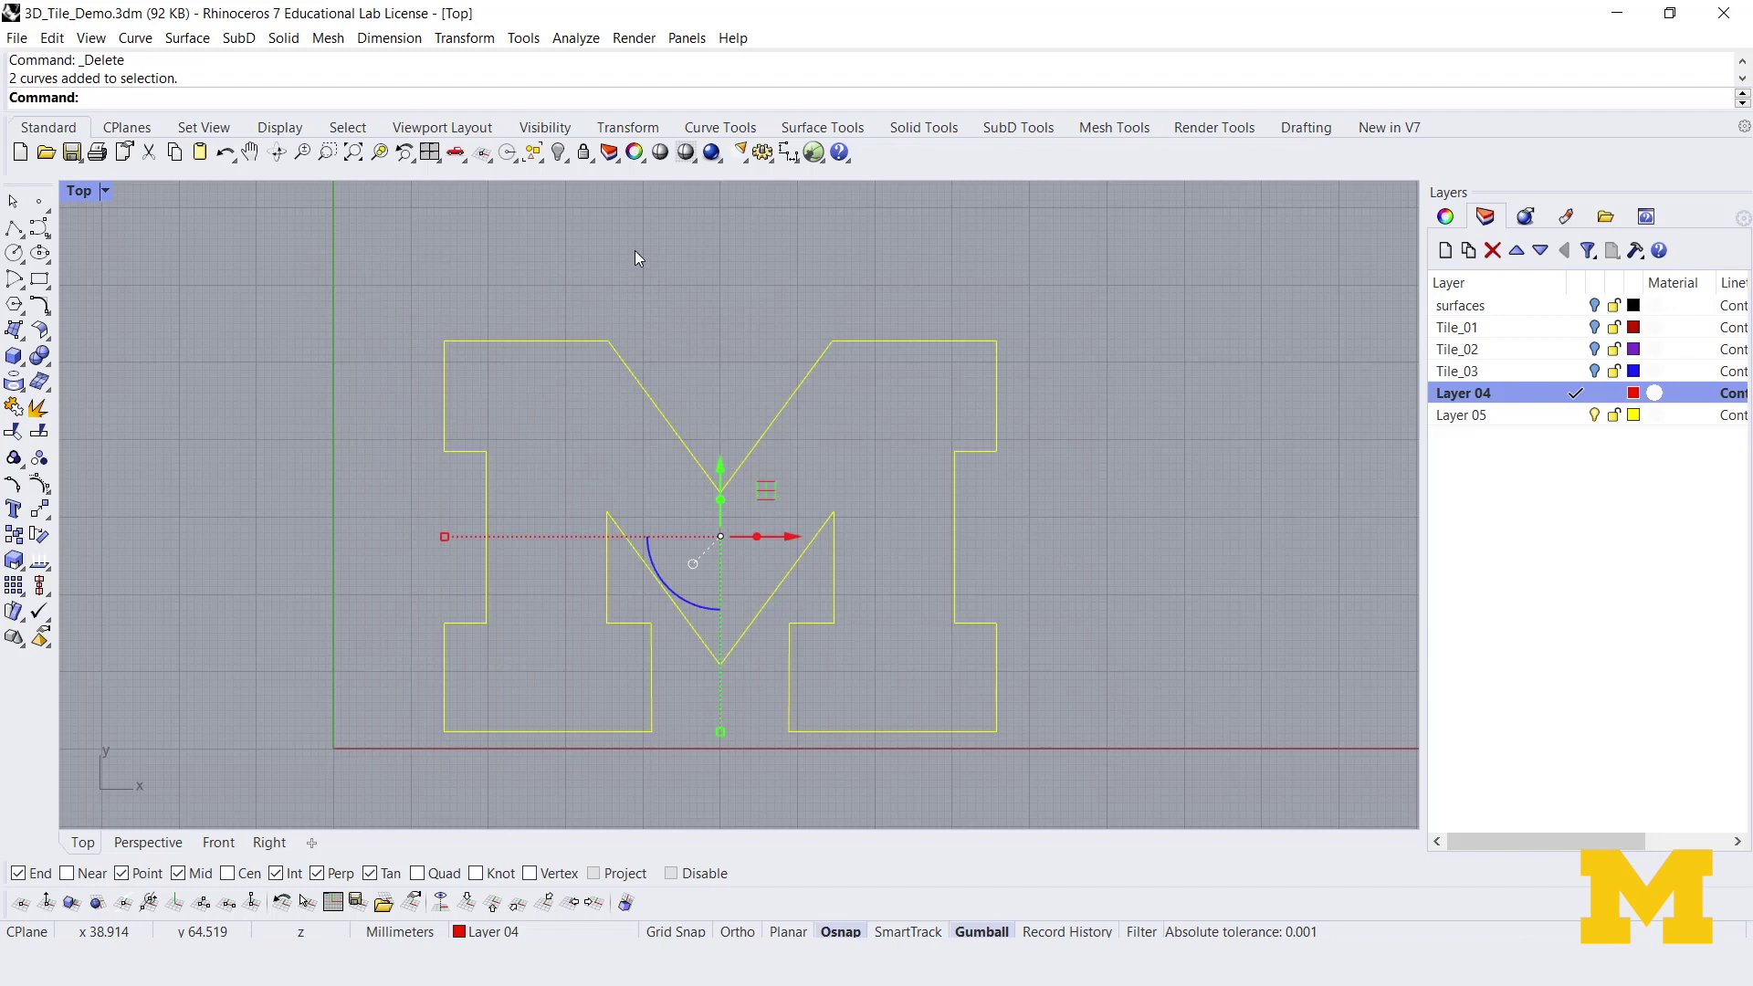
Join both halves into one closed M, tilt the view, and make Layer 05 current
type("join")
key("Return")
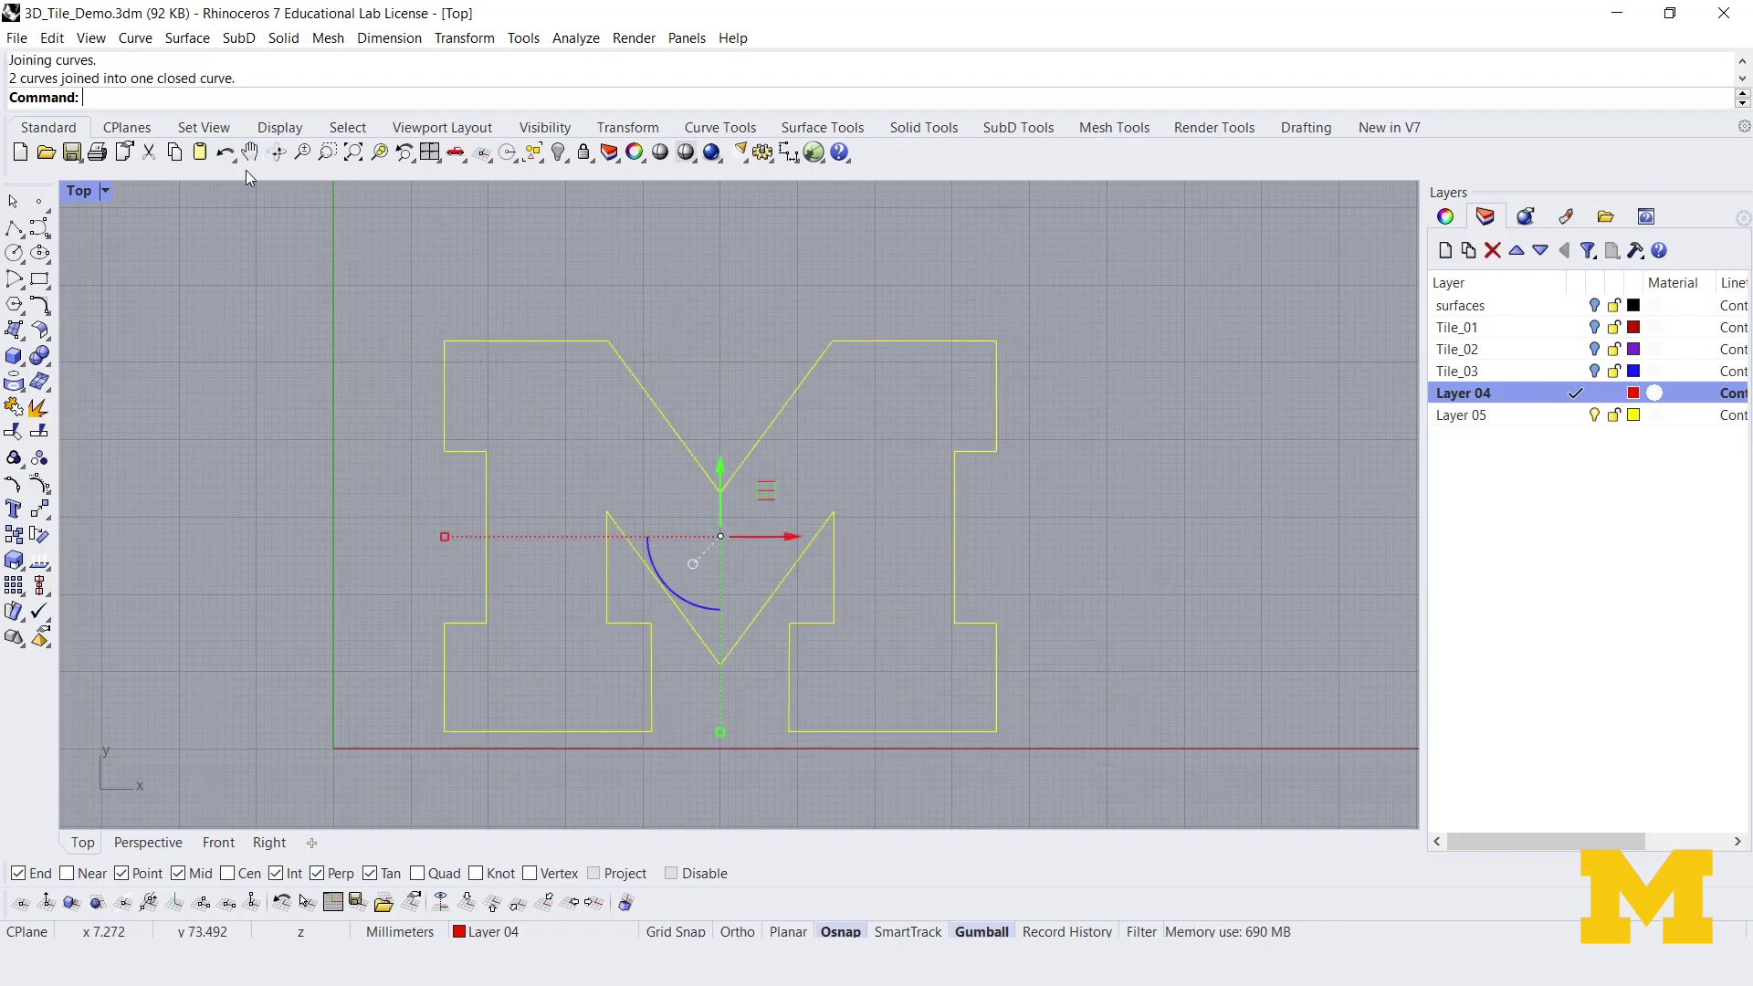
left_click(276, 152)
left_click_drag(520, 243, 822, 484)
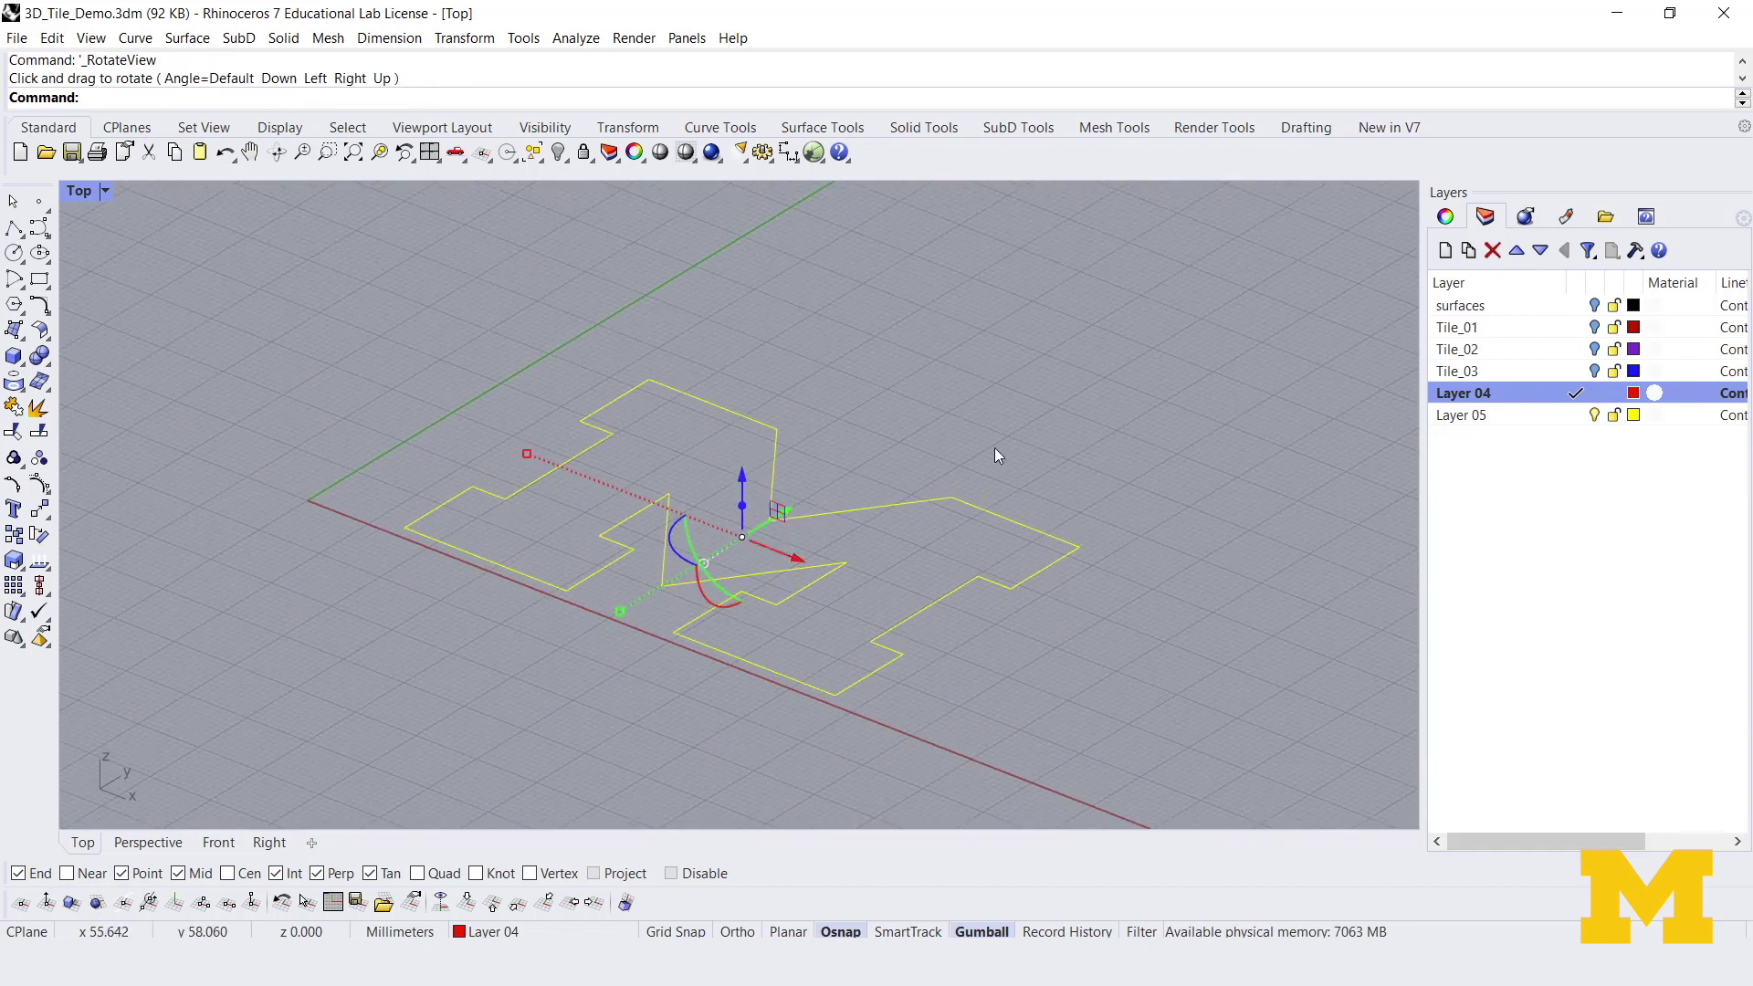
left_click(1575, 416)
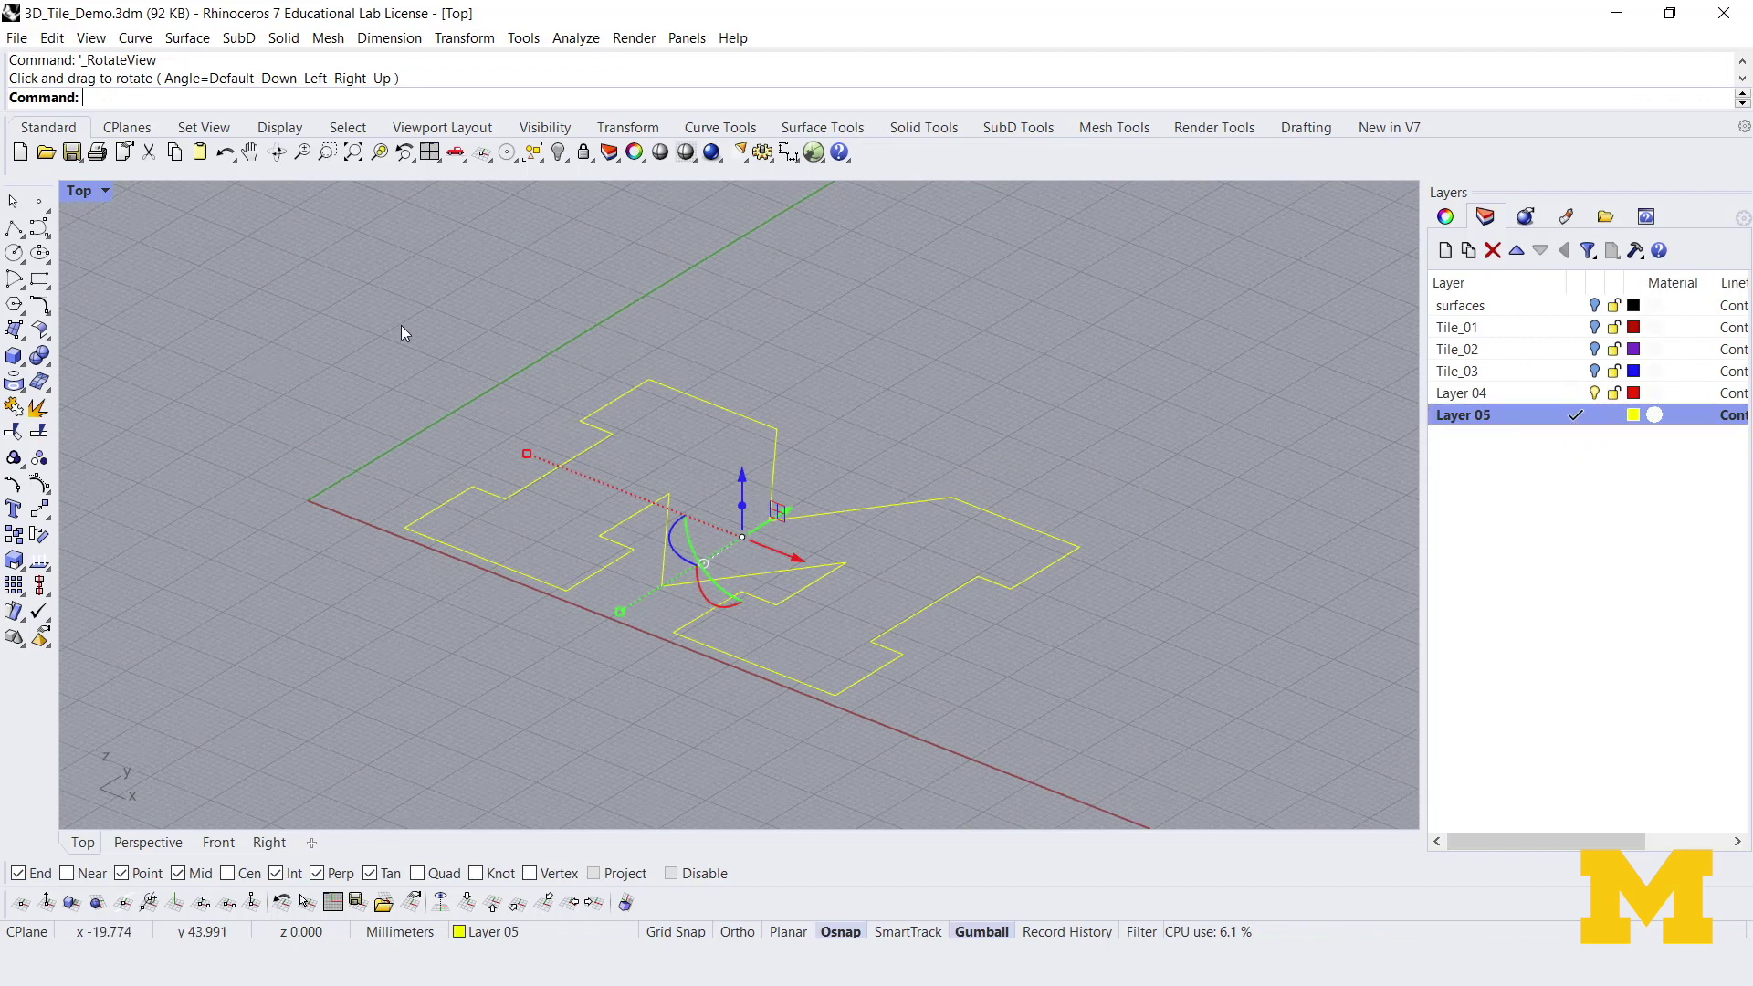
Extrude the closed M curve into a solid block M and select it
type("Ext")
key("Return")
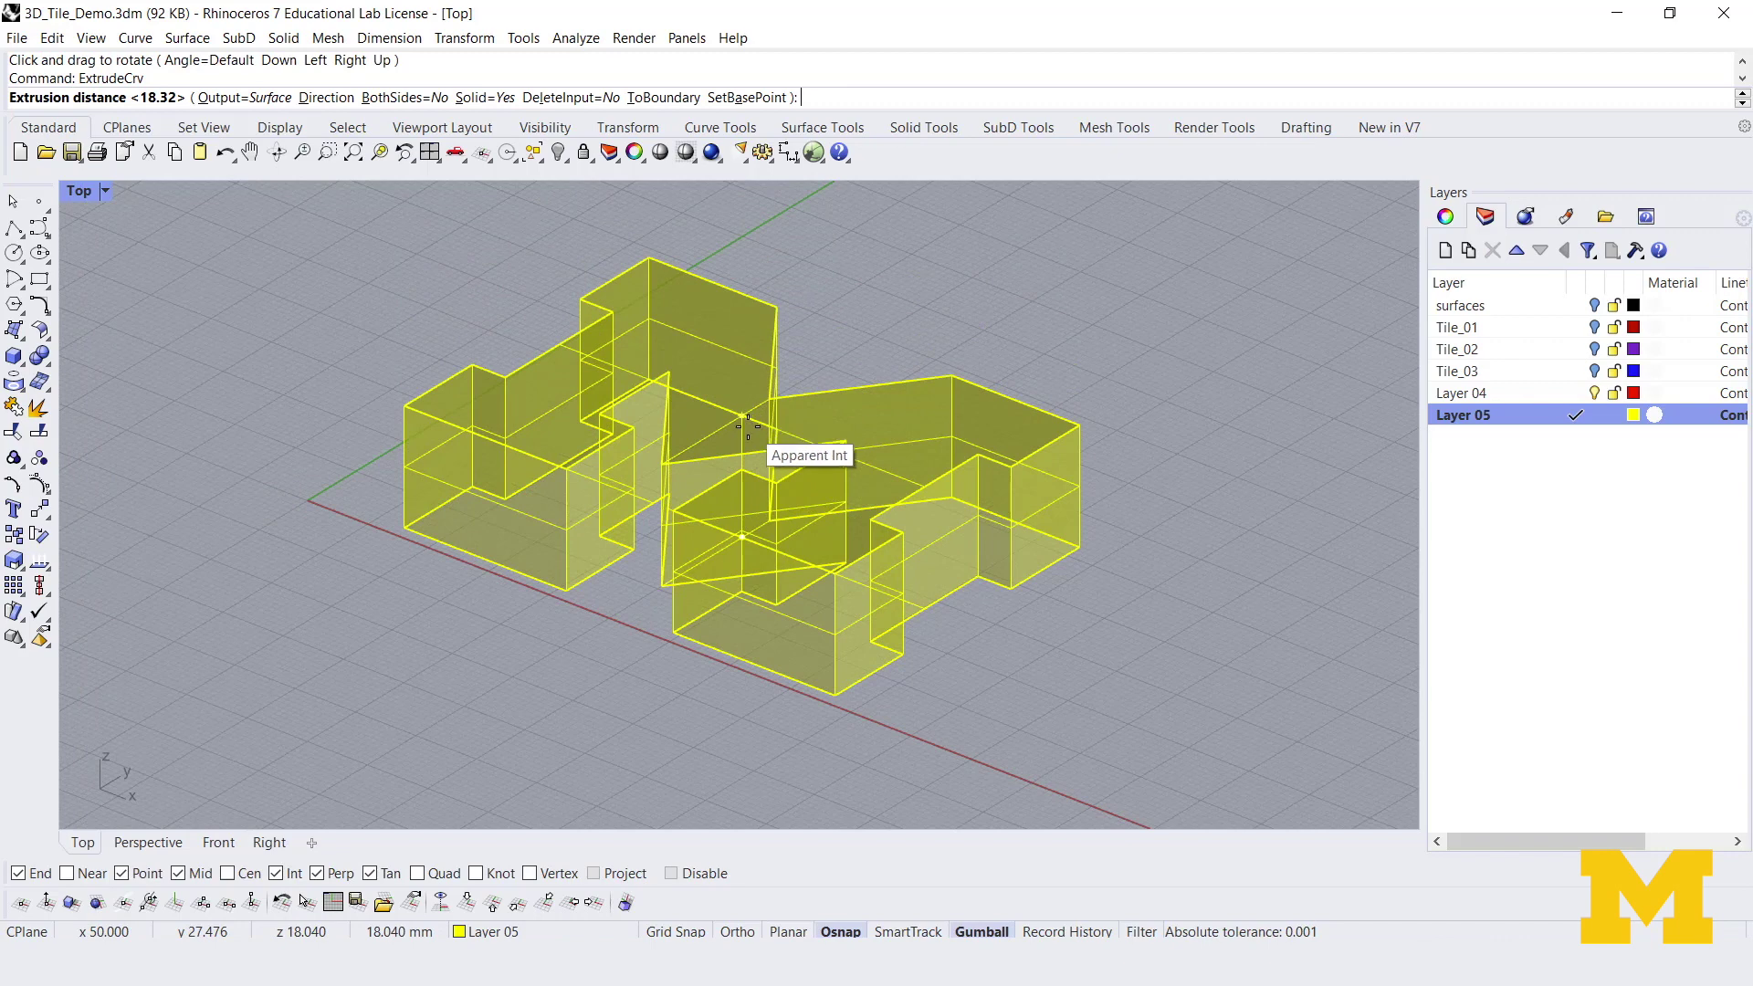
left_click(921, 438)
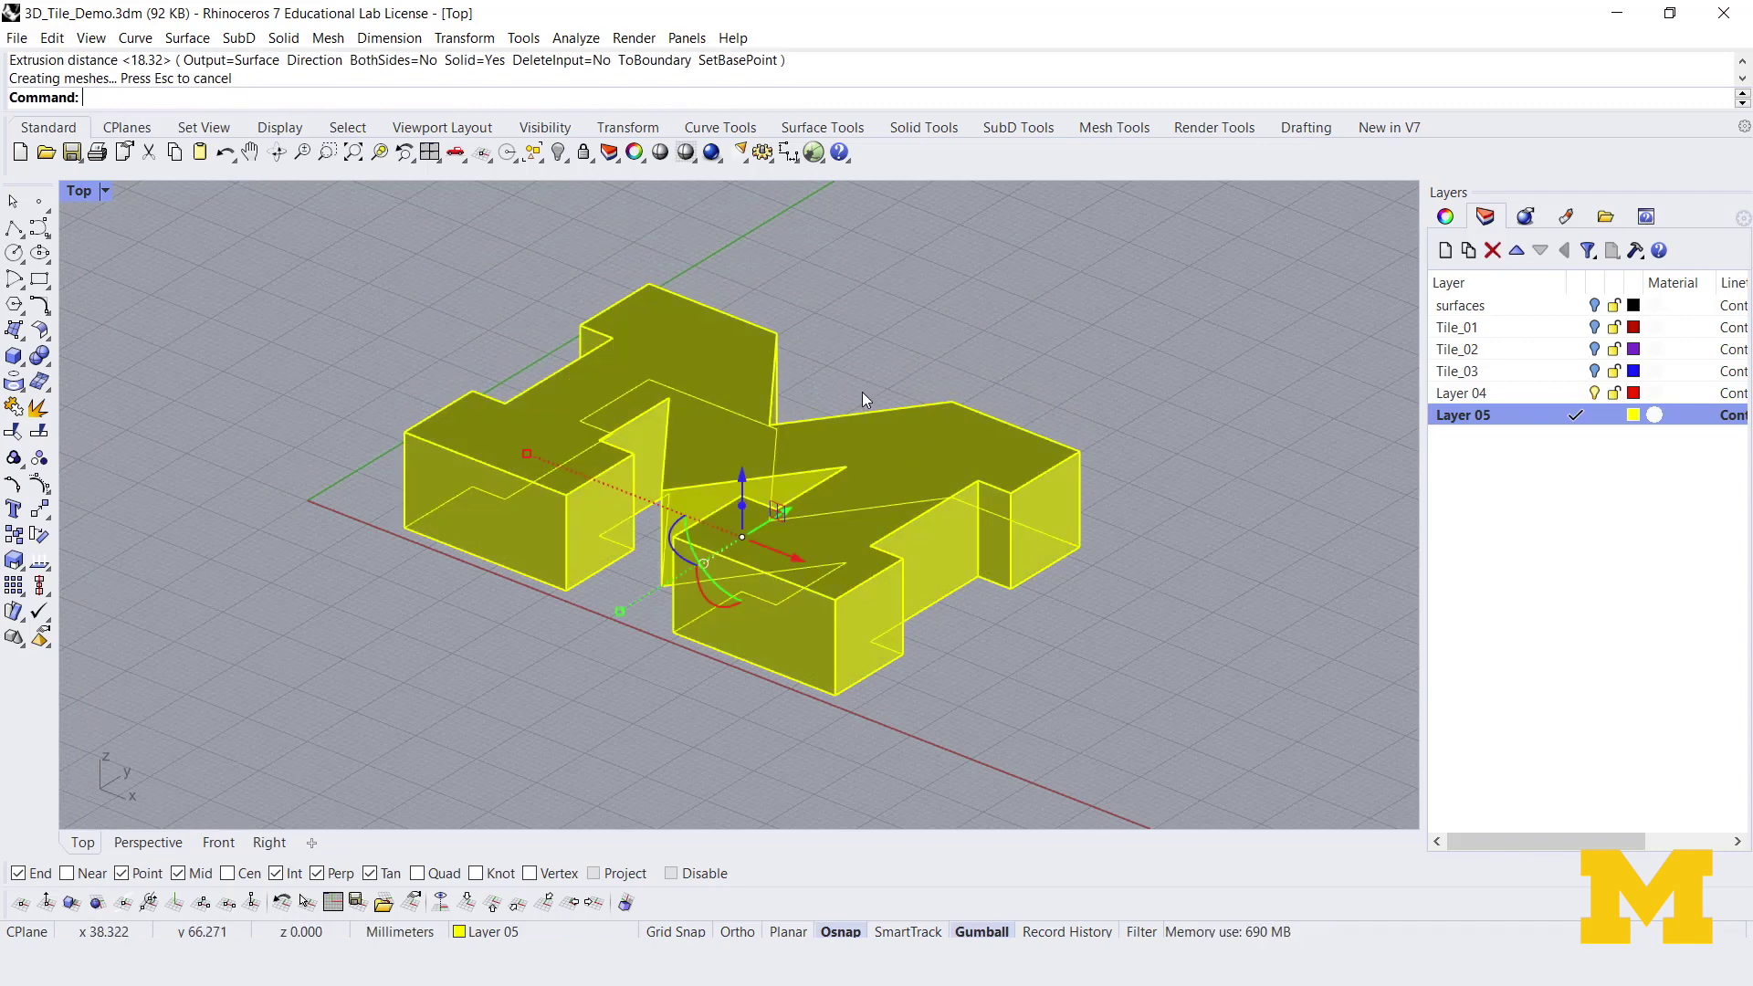
right_click_drag(678, 263, 915, 617, "ctrl+shift")
left_click(567, 500)
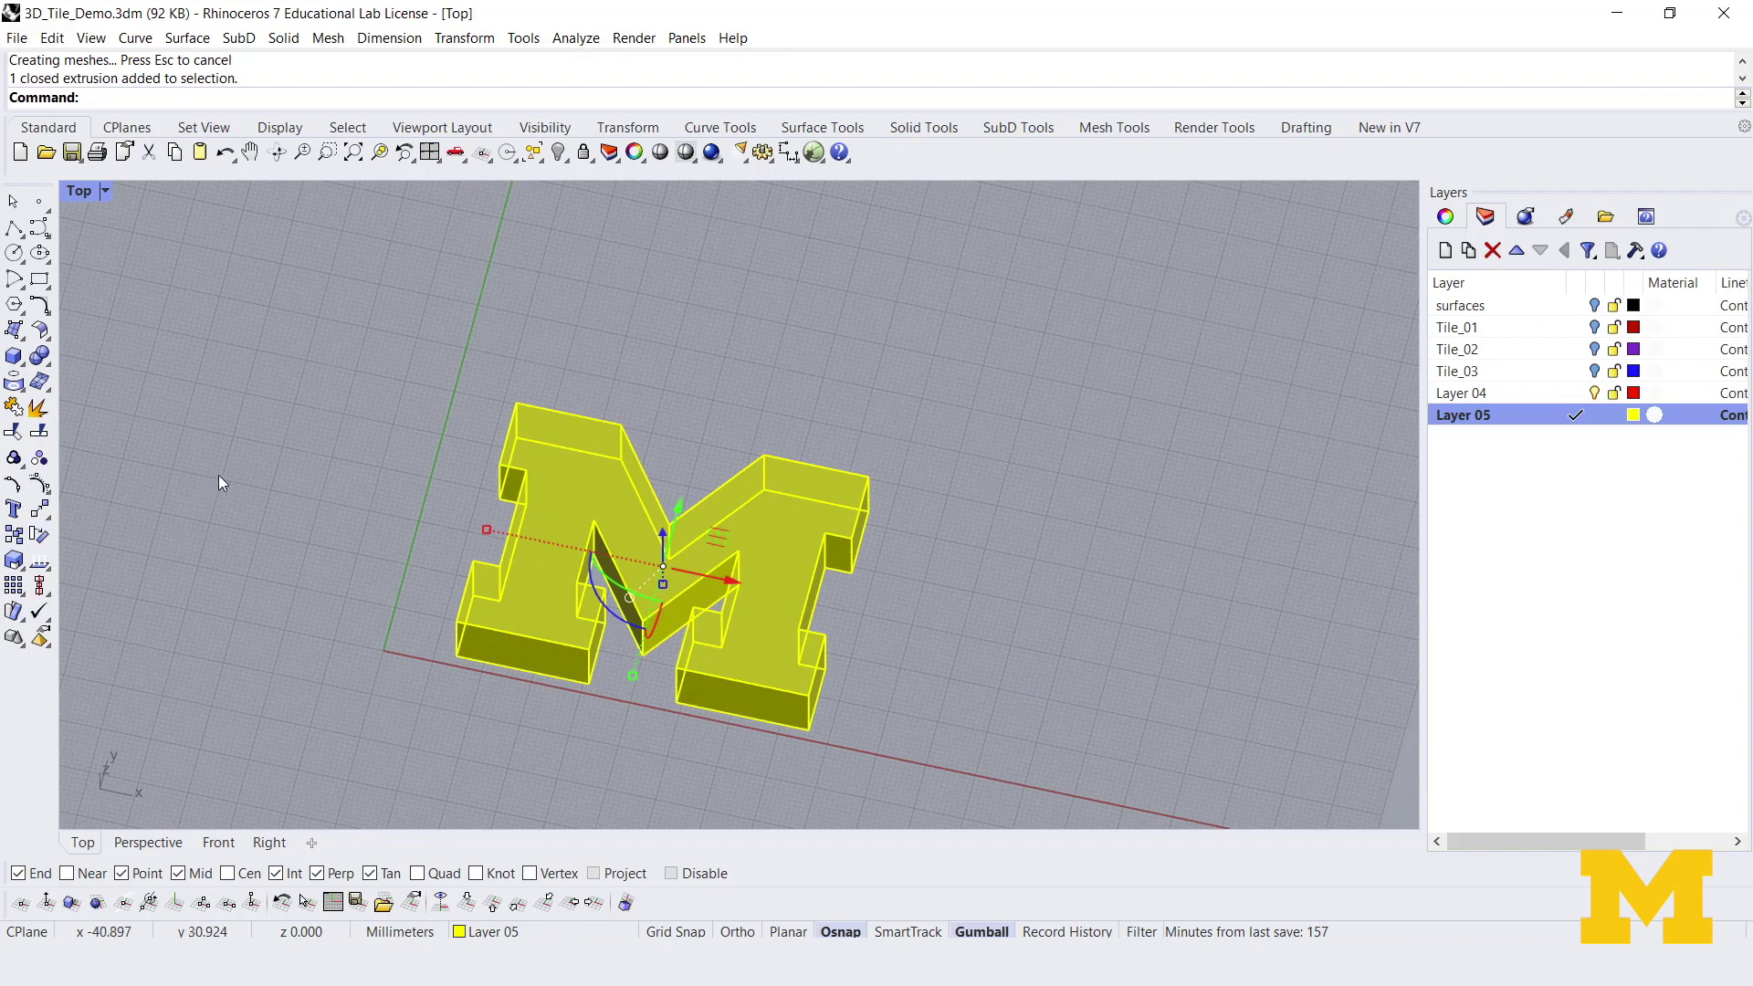
Mirror a copy of the solid M across its top edge, forming an interlocked flipped pair
type("Mirror")
key("Return")
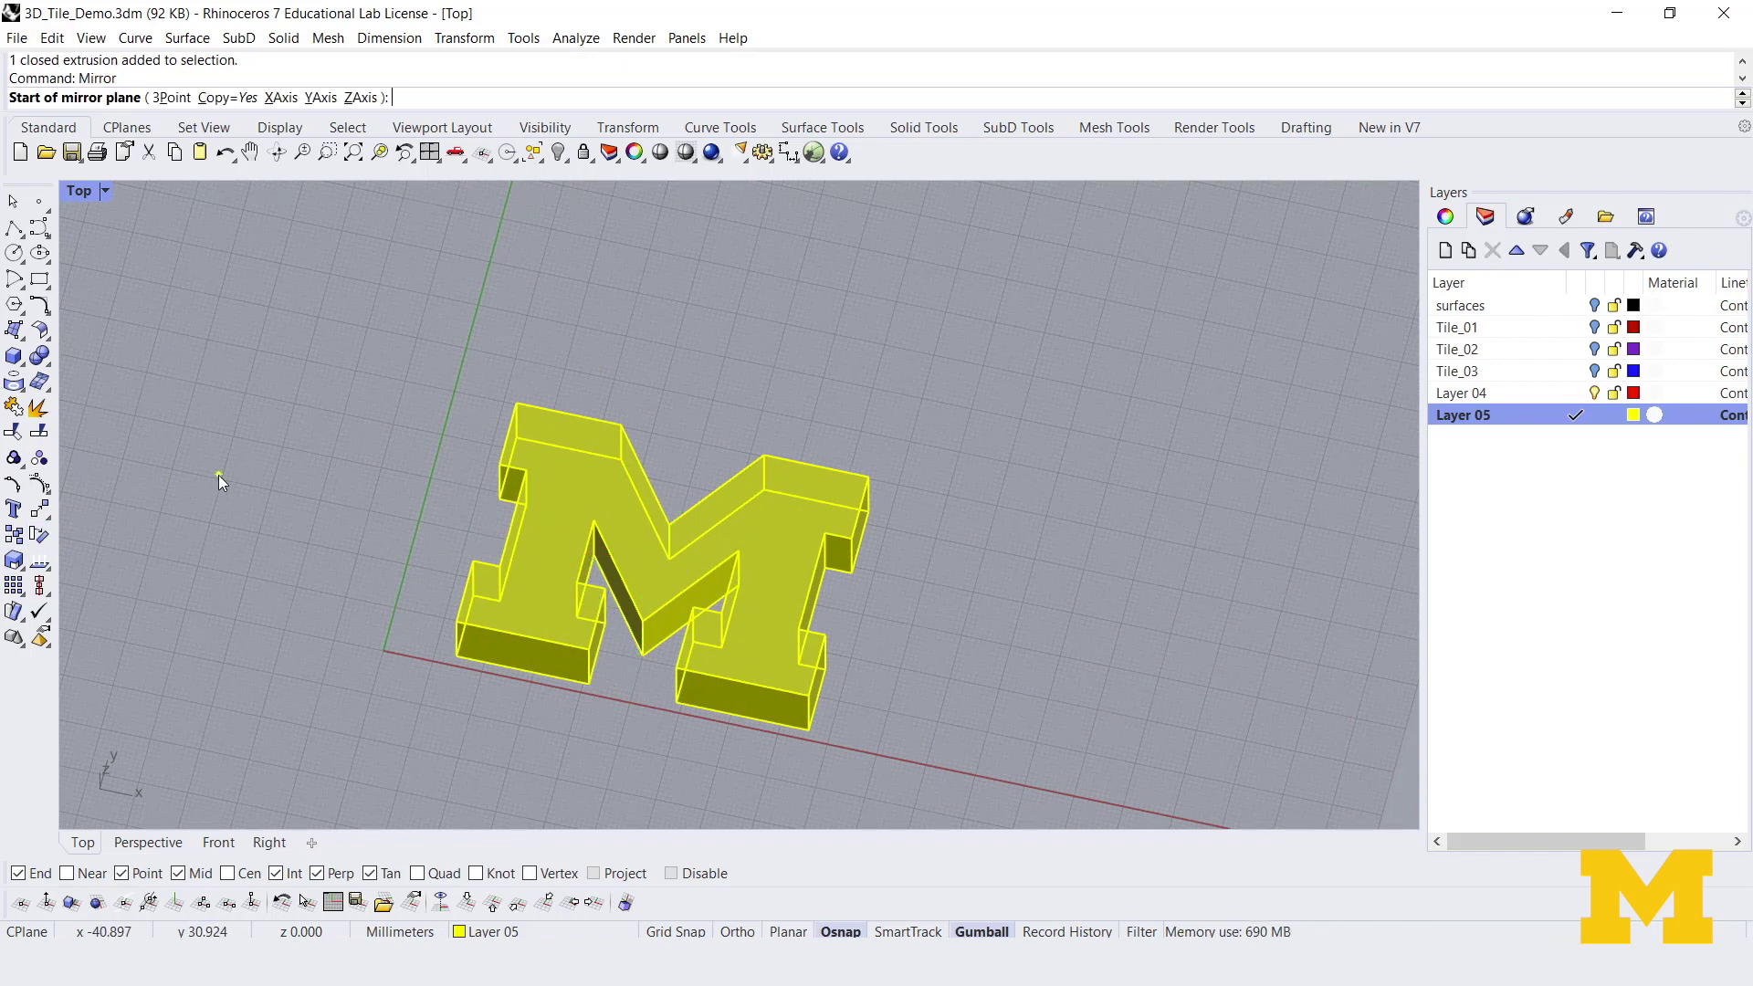
left_click(517, 404)
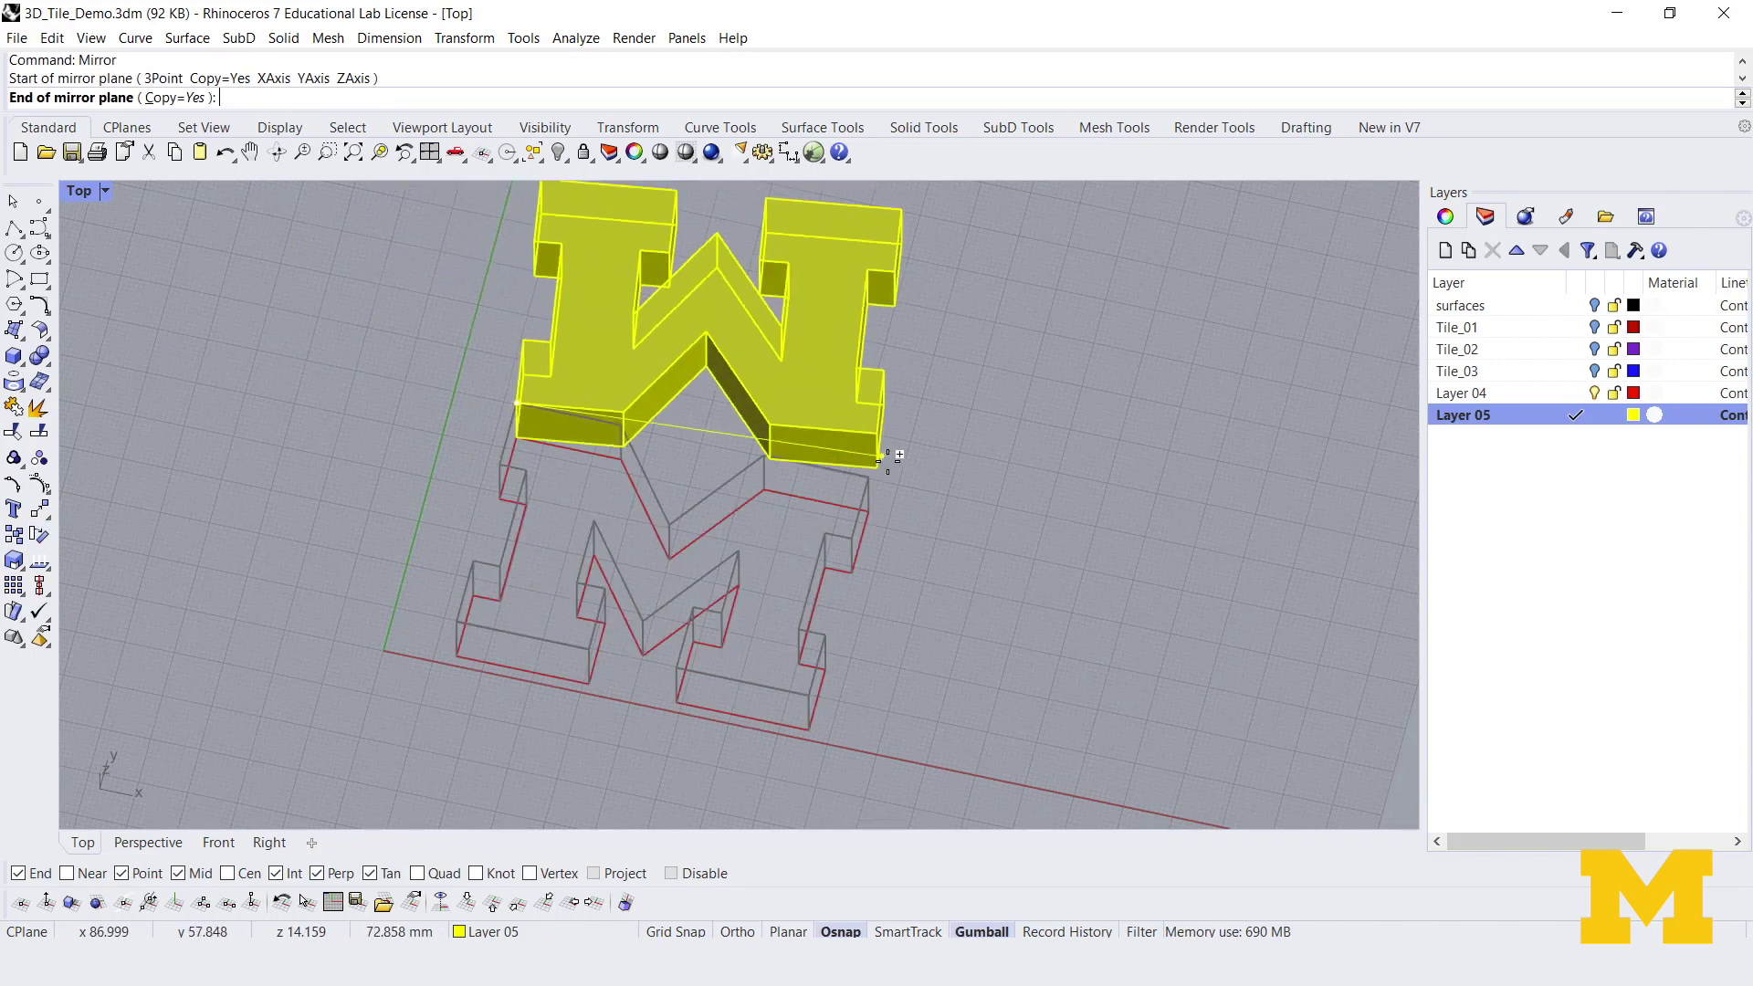
left_click(860, 486)
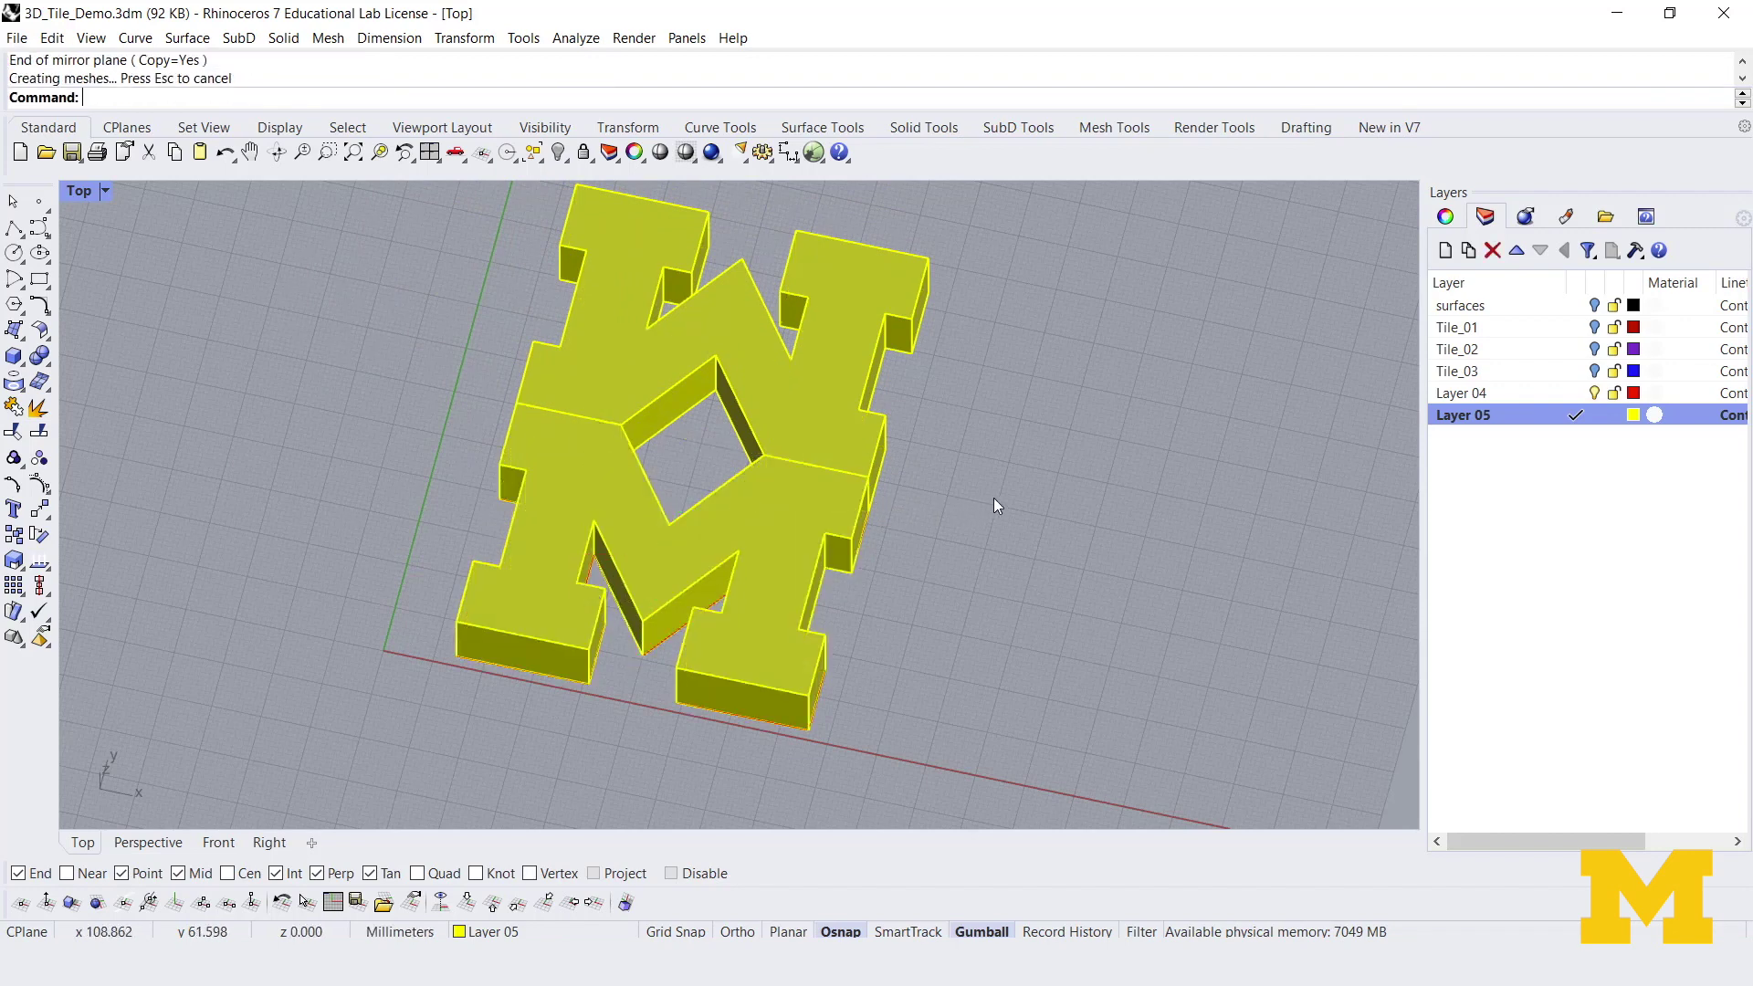
left_click_drag(743, 571, 502, 369)
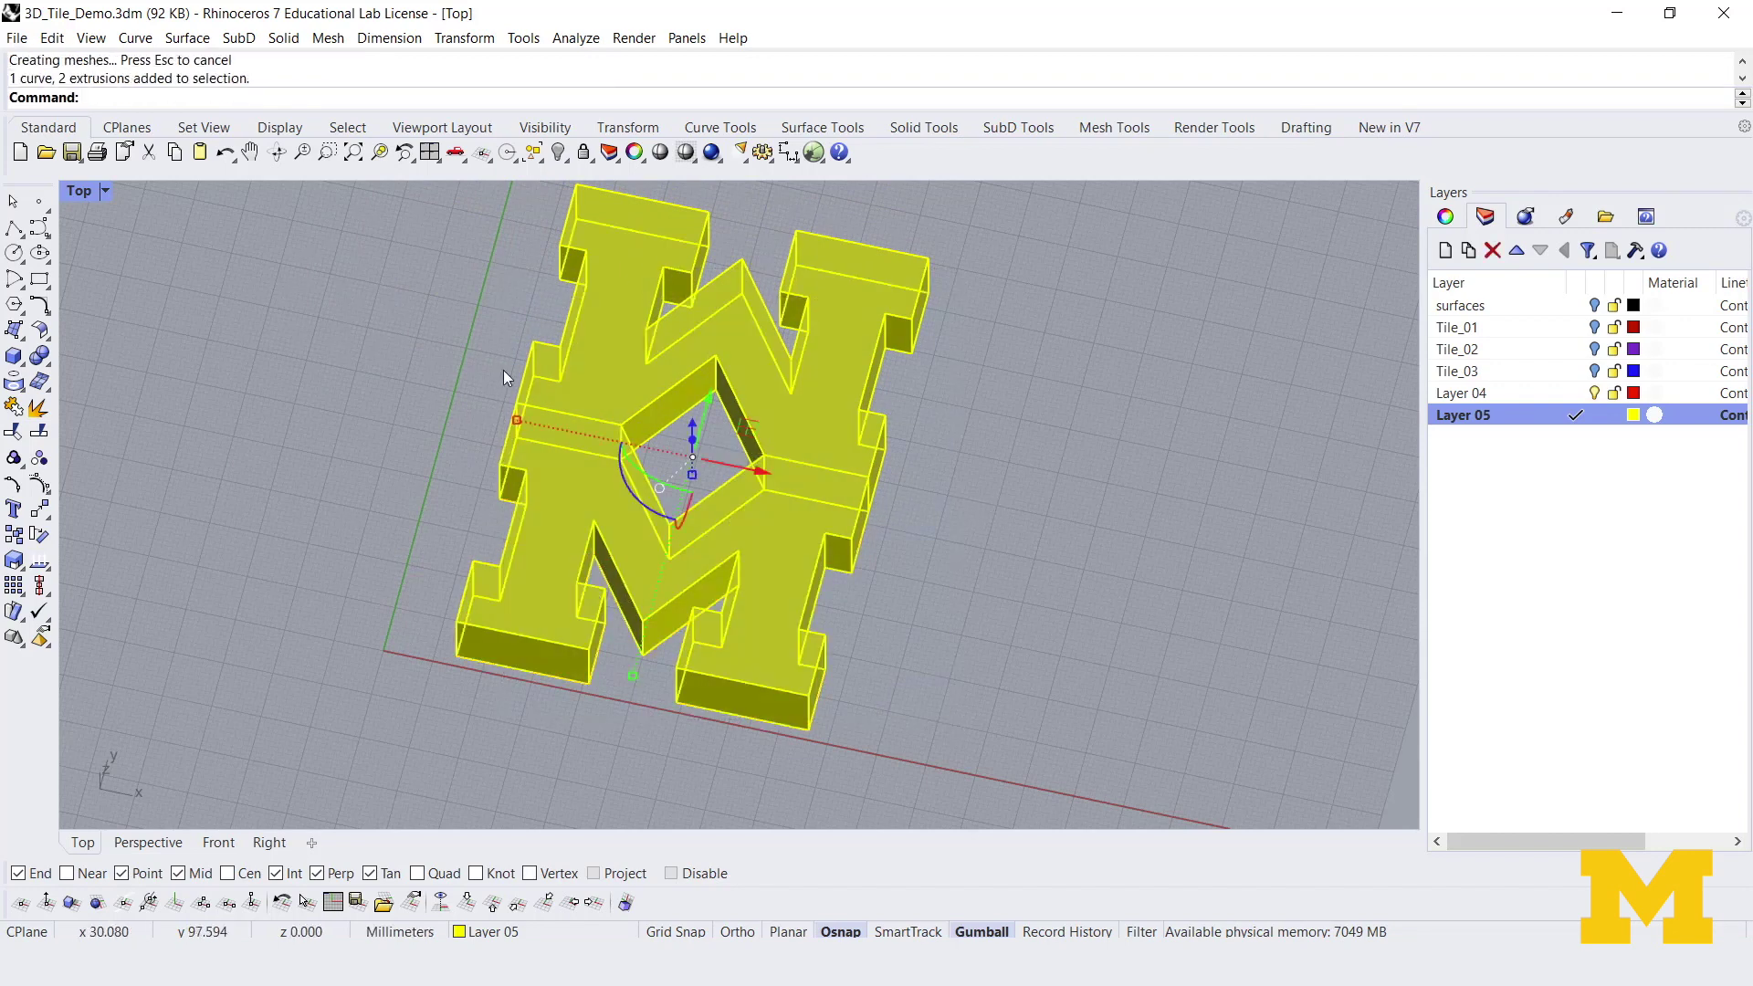
Copy the interlocking M pair from its corner to place two more pairs to the right
left_click(13, 535)
left_click(457, 621)
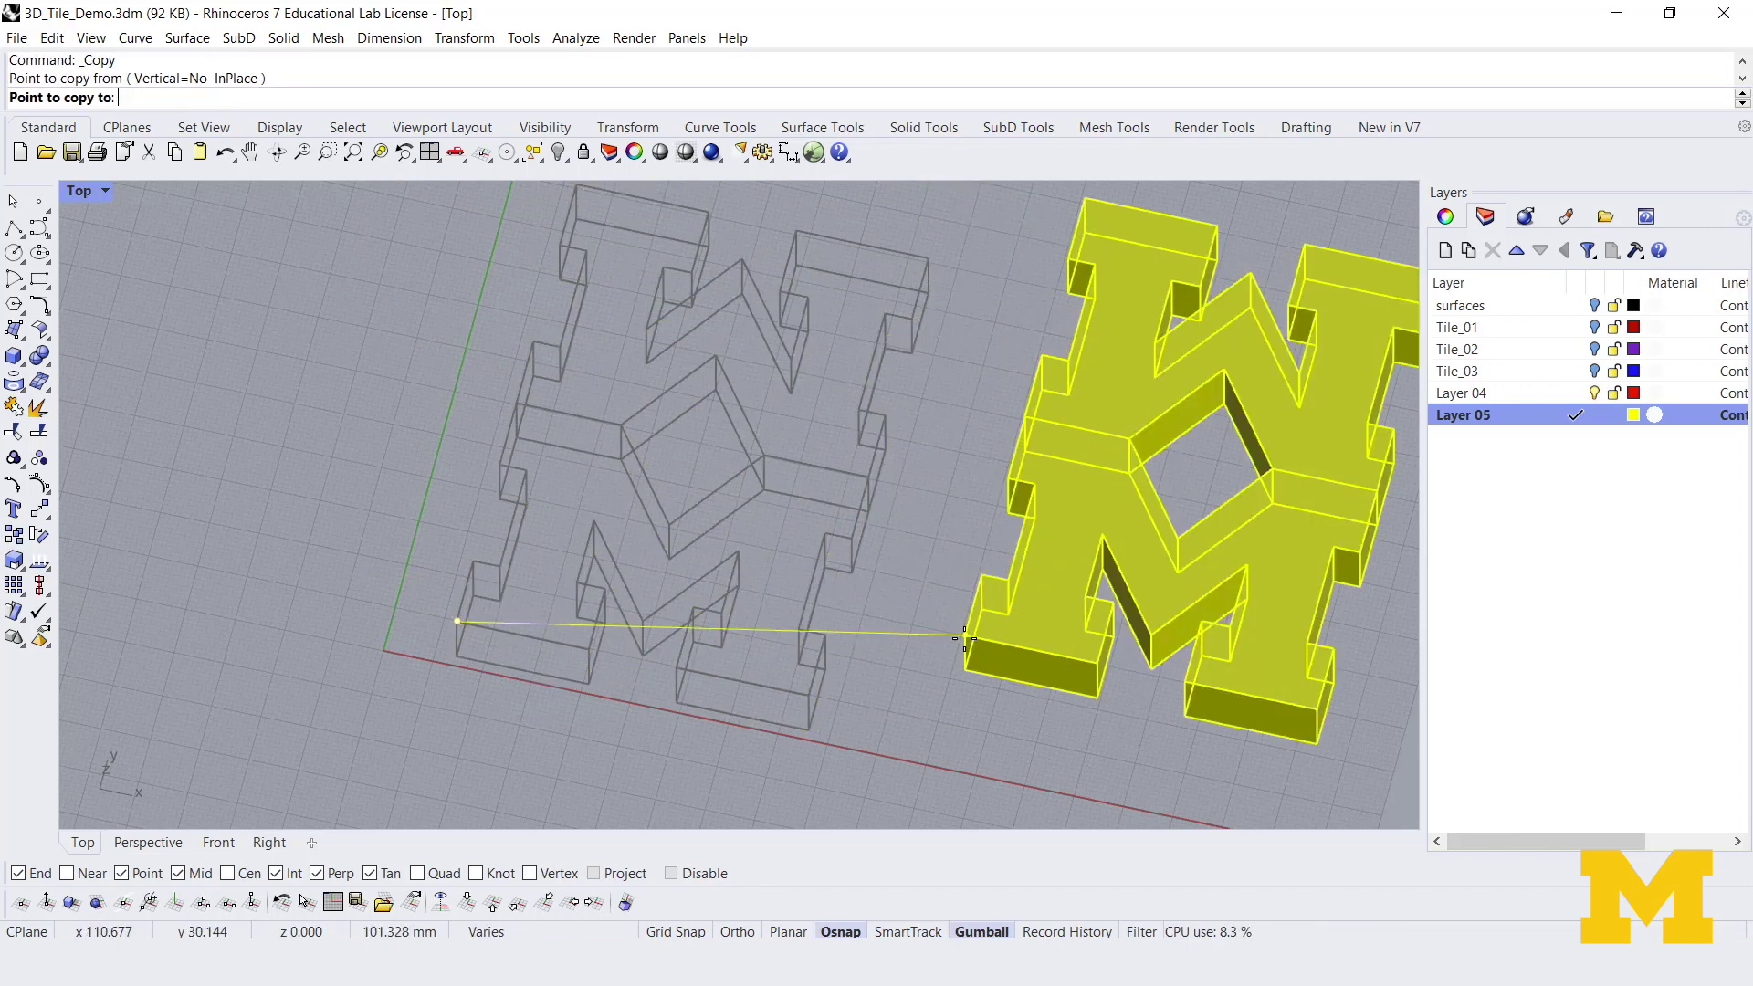
left_click(798, 699)
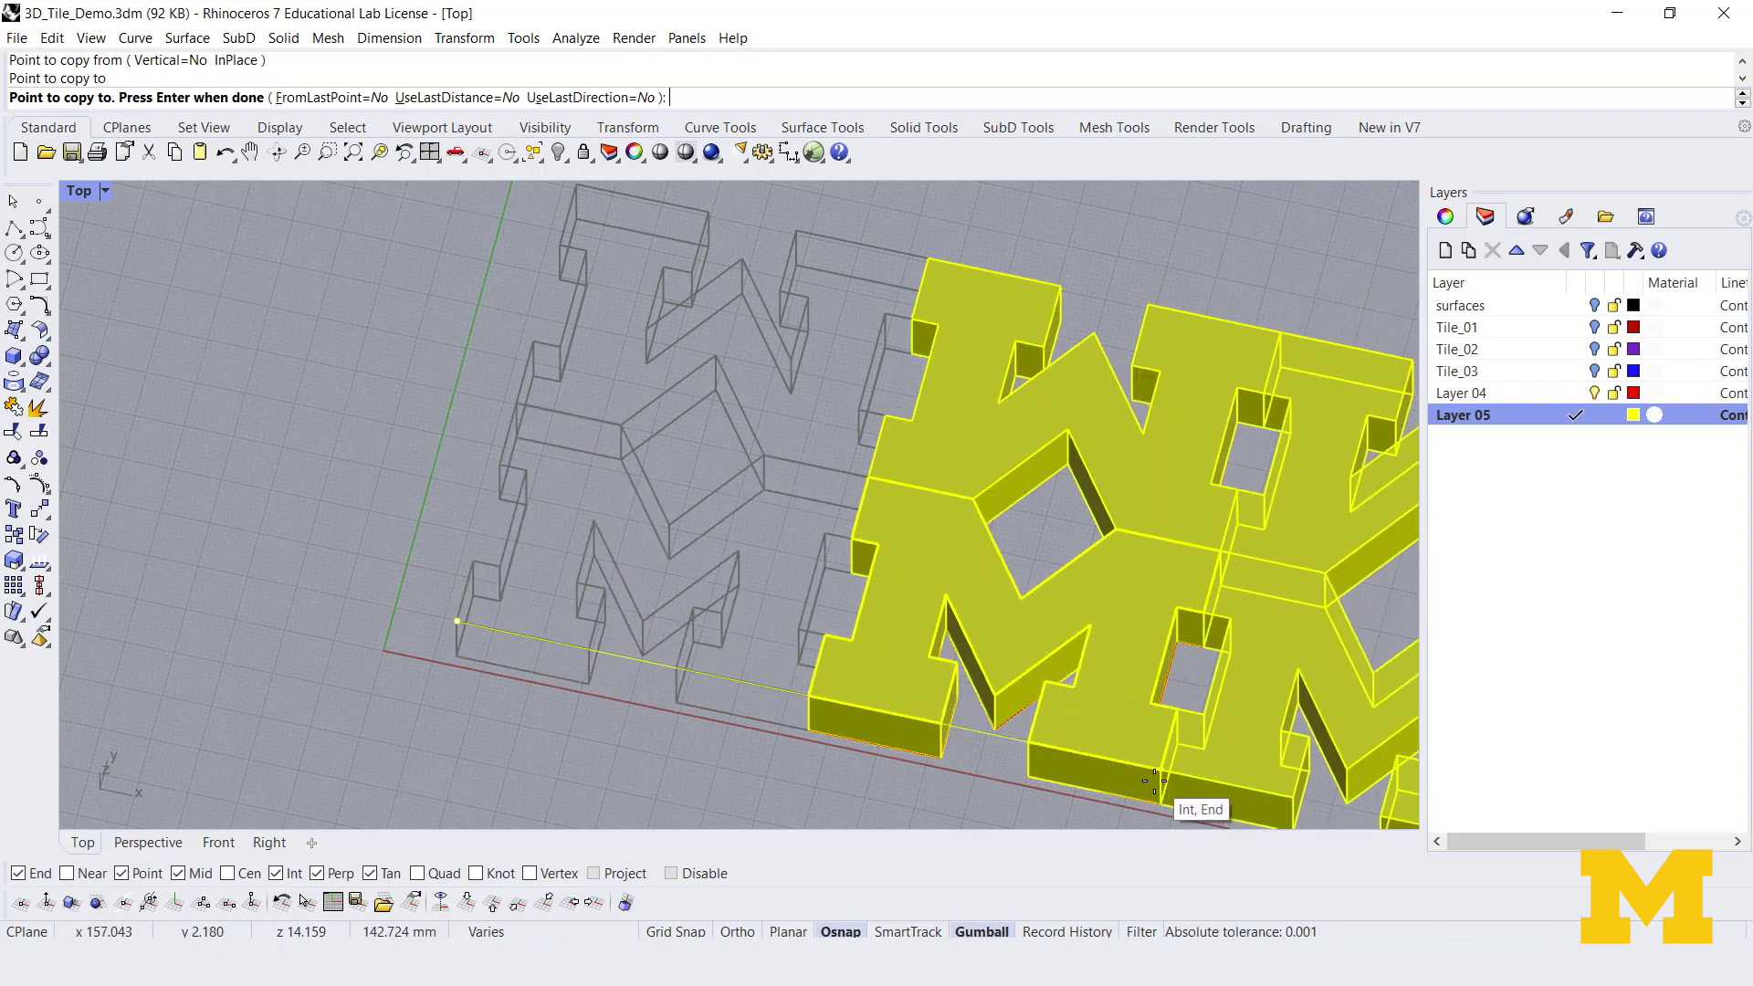
left_click(1080, 573)
key("Return")
Select the whole row of three M pairs and begin copying it
scroll(1053, 568, "down", 5)
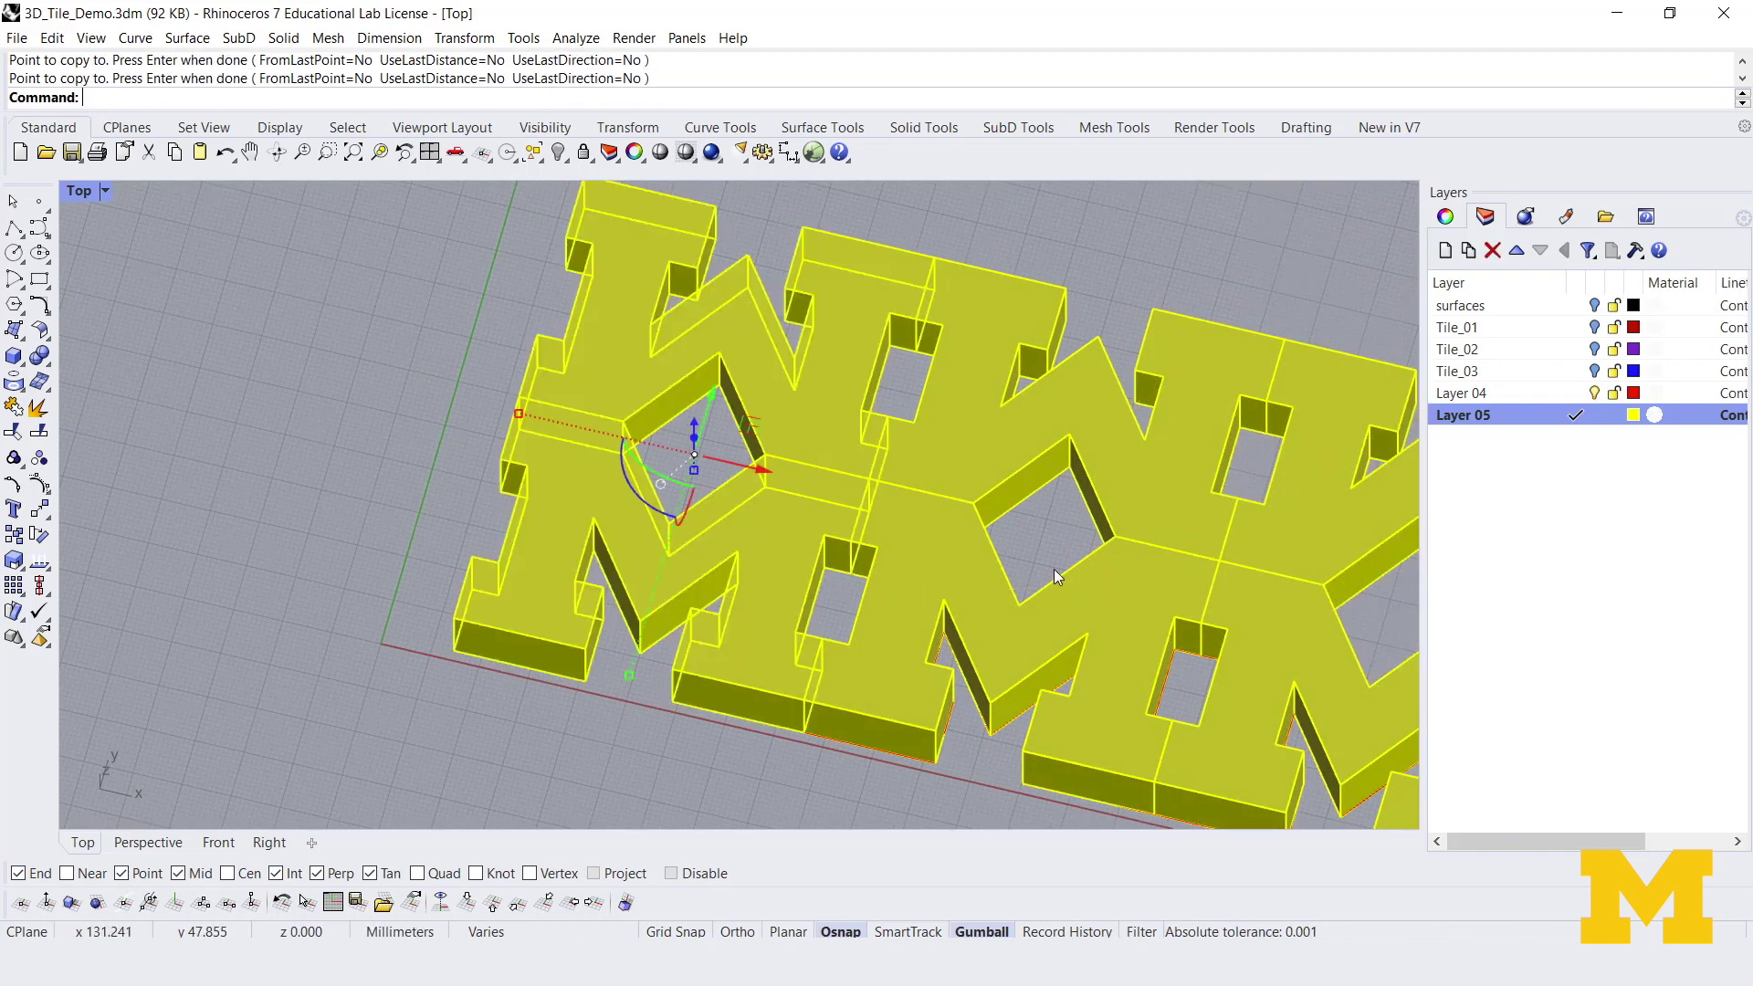
right_click_drag(1022, 540, 776, 541)
left_click_drag(1143, 721, 391, 329)
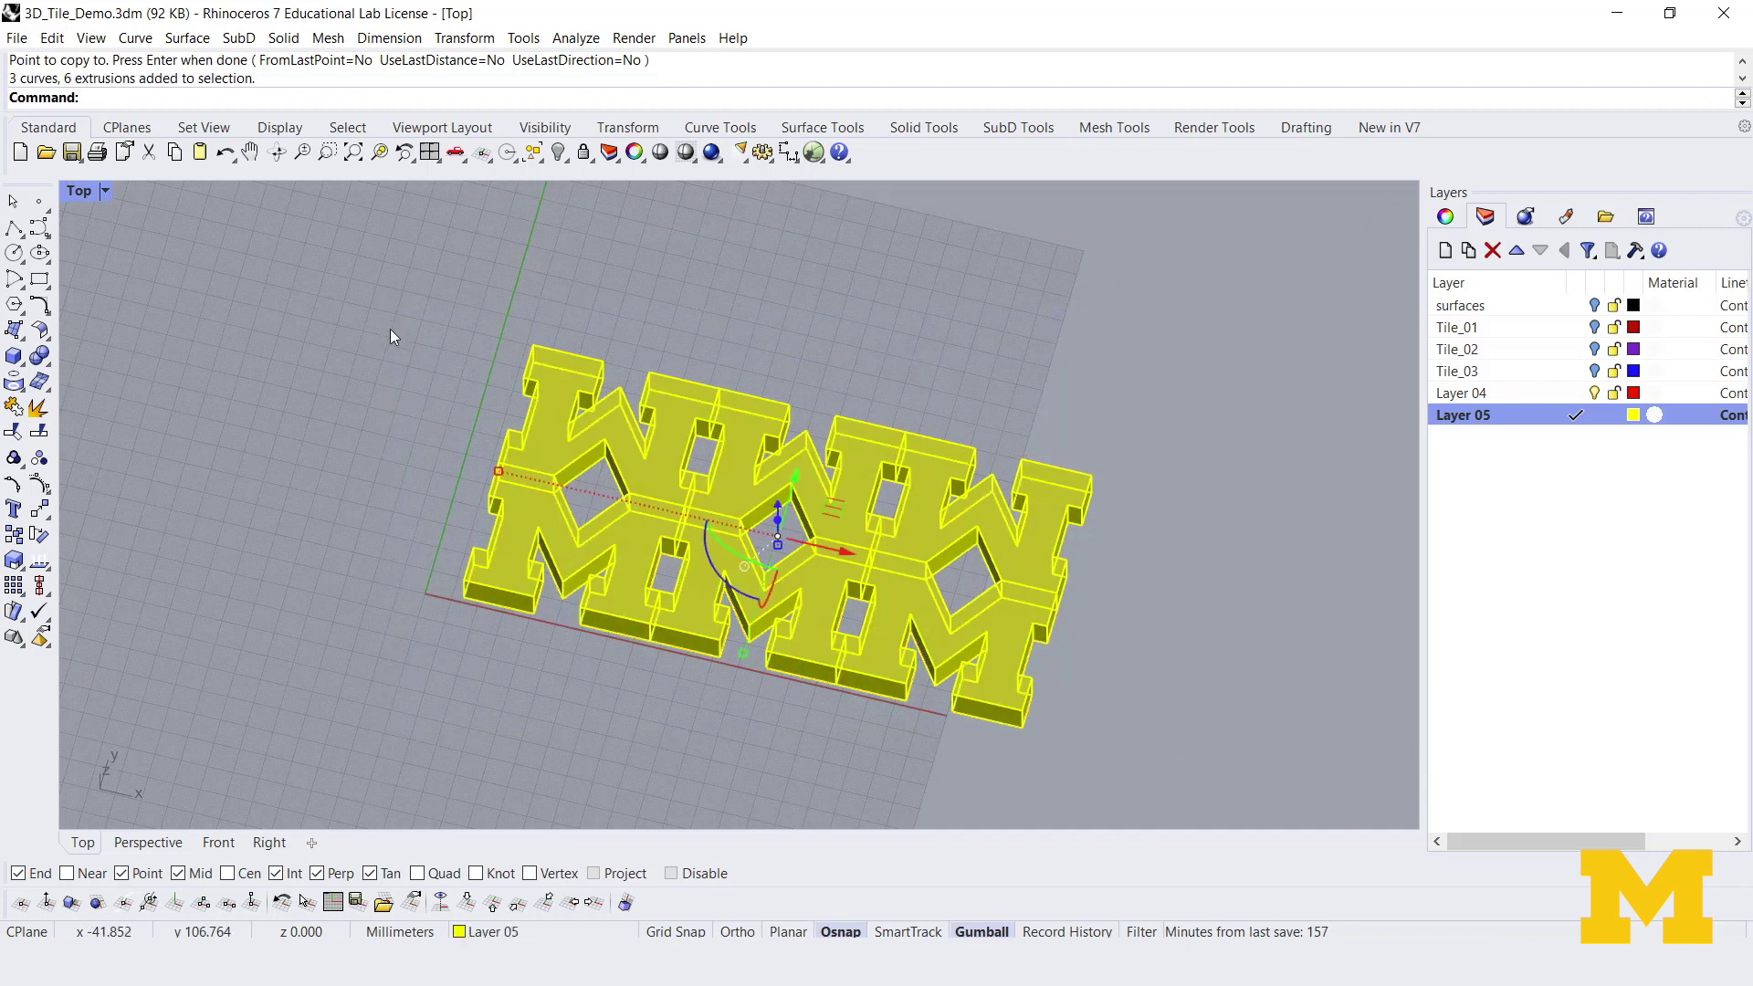
left_click(13, 535)
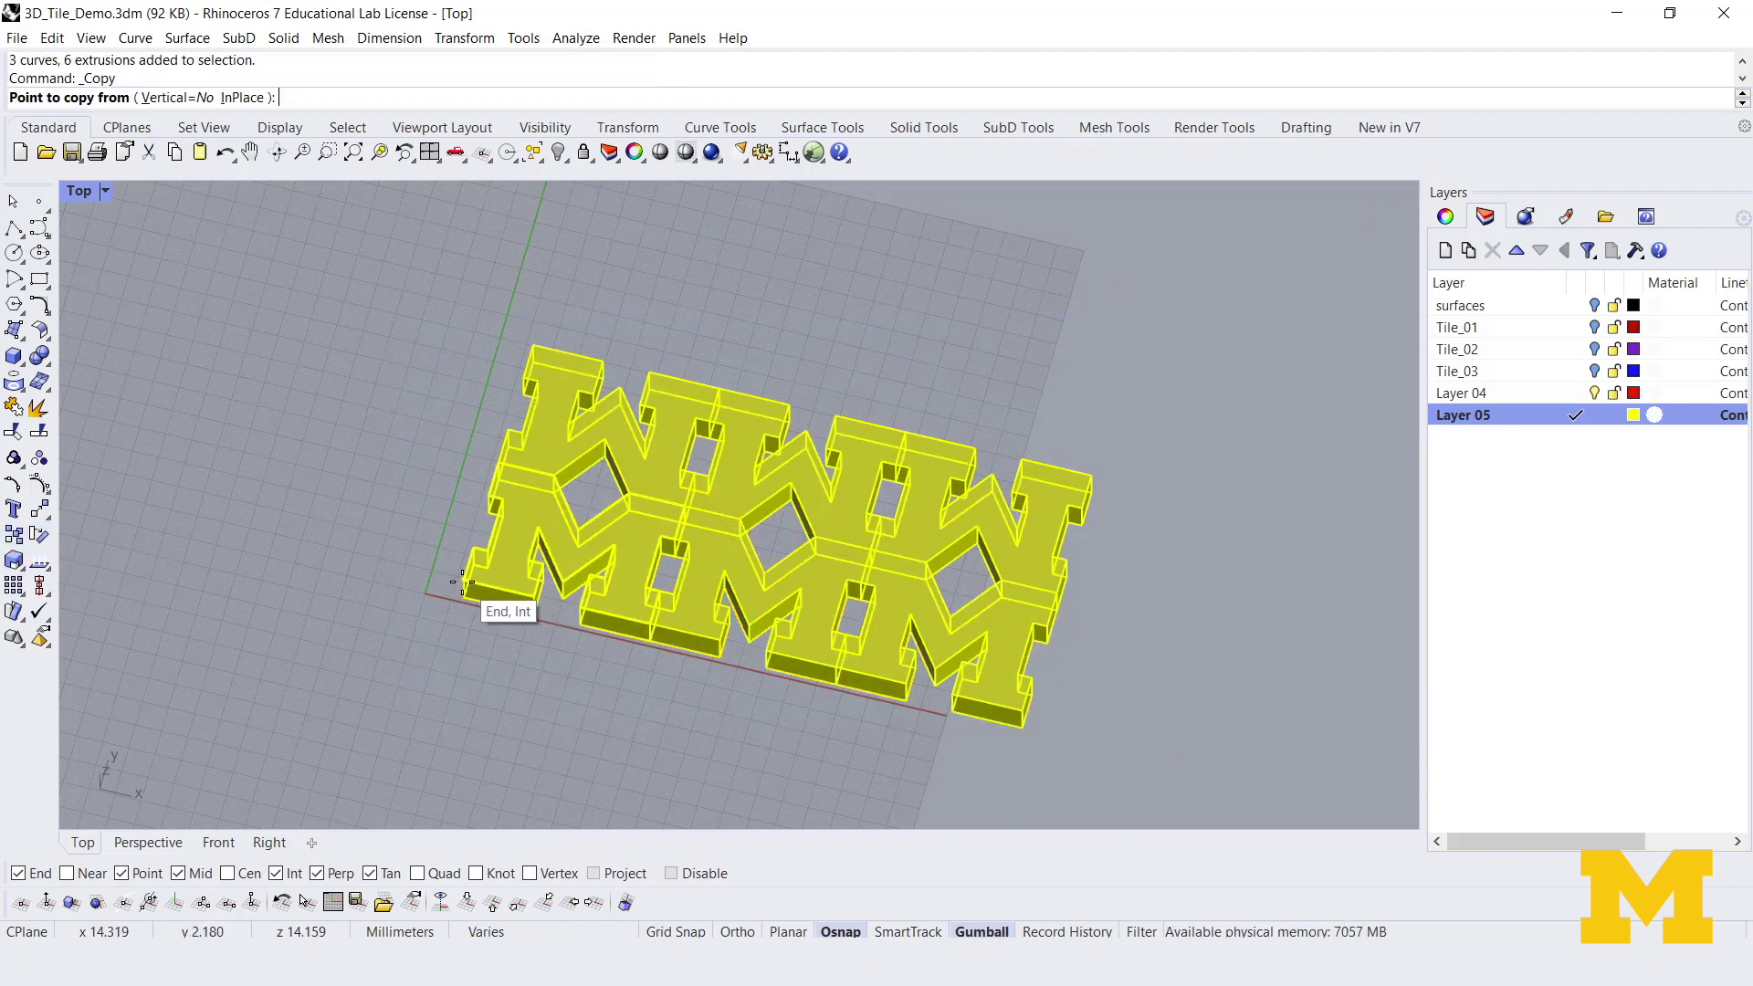